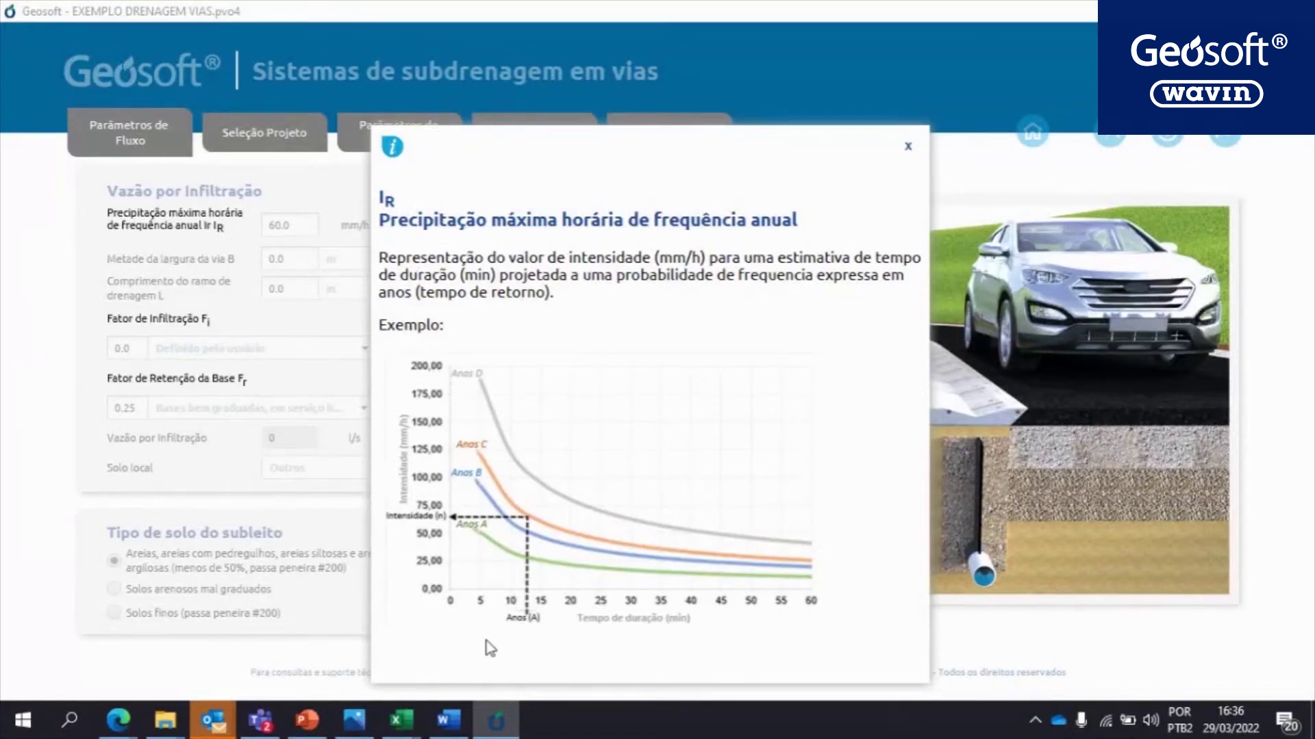
Set half the road width B to 5.25 m and the drainage branch length L to 50 m
click(910, 149)
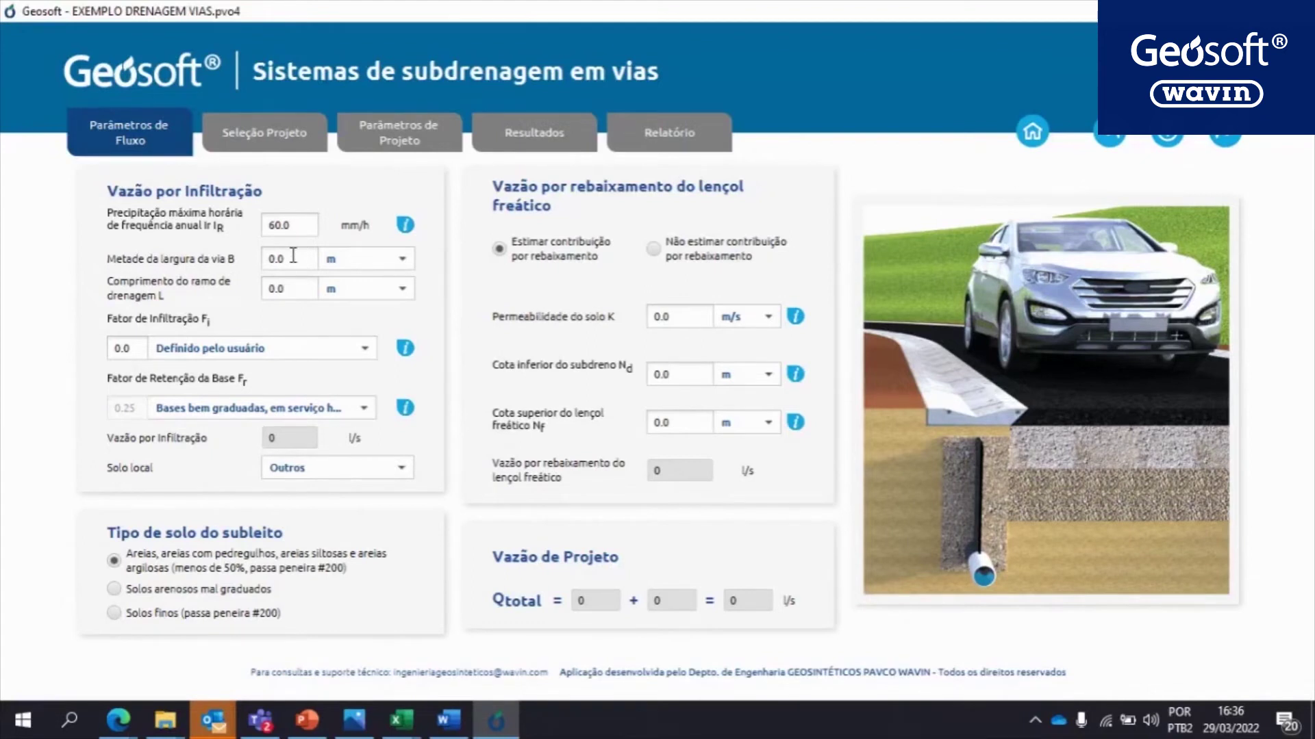
drag(293, 255, 268, 259)
text(5.25)
click(283, 293)
text(50)
Set the infiltration factor to "Revestimento asfáltico normalmente conservado | 0.40" and consult its reference table
click(294, 354)
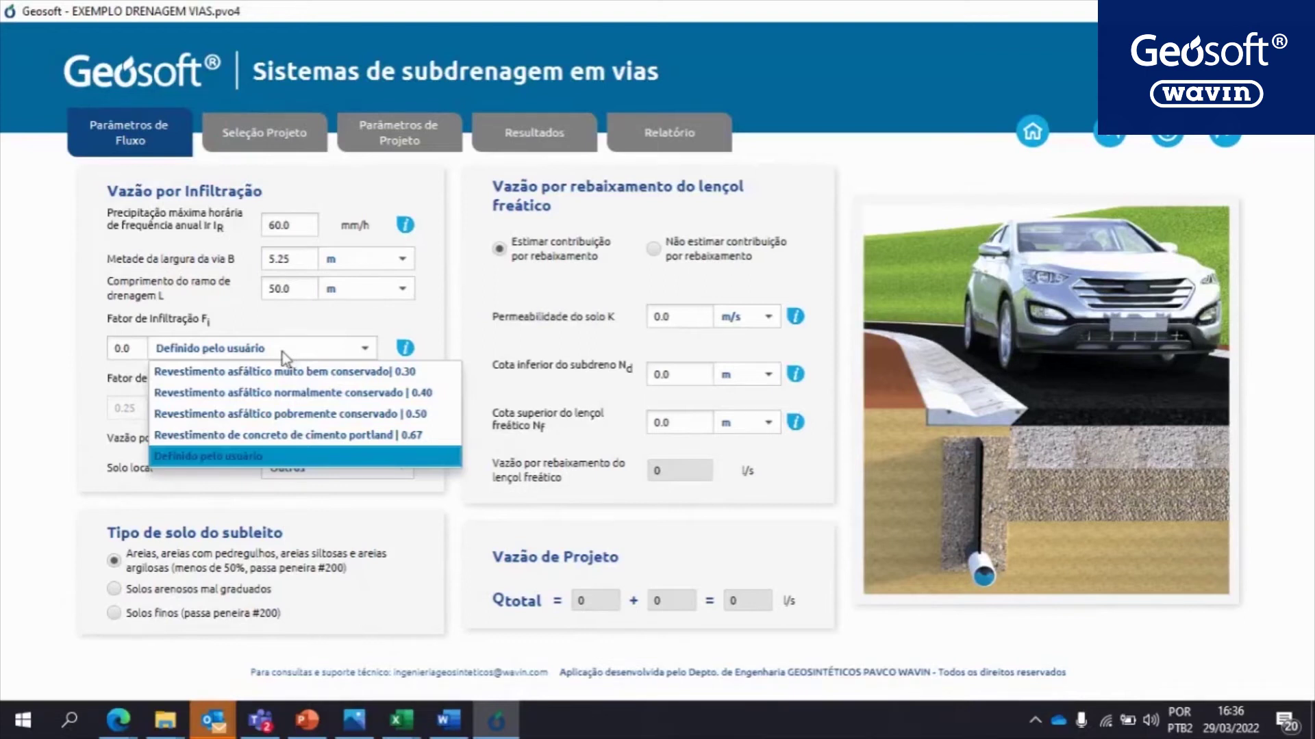
click(292, 390)
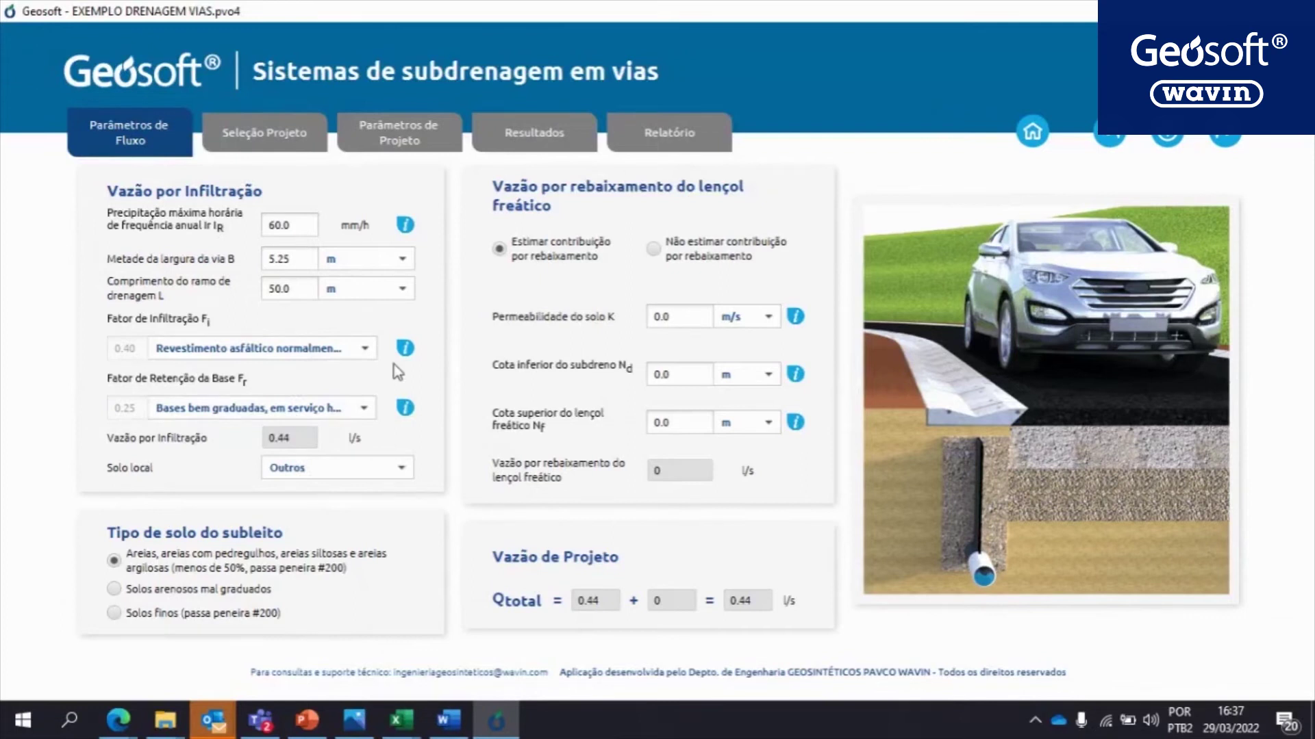
click(405, 351)
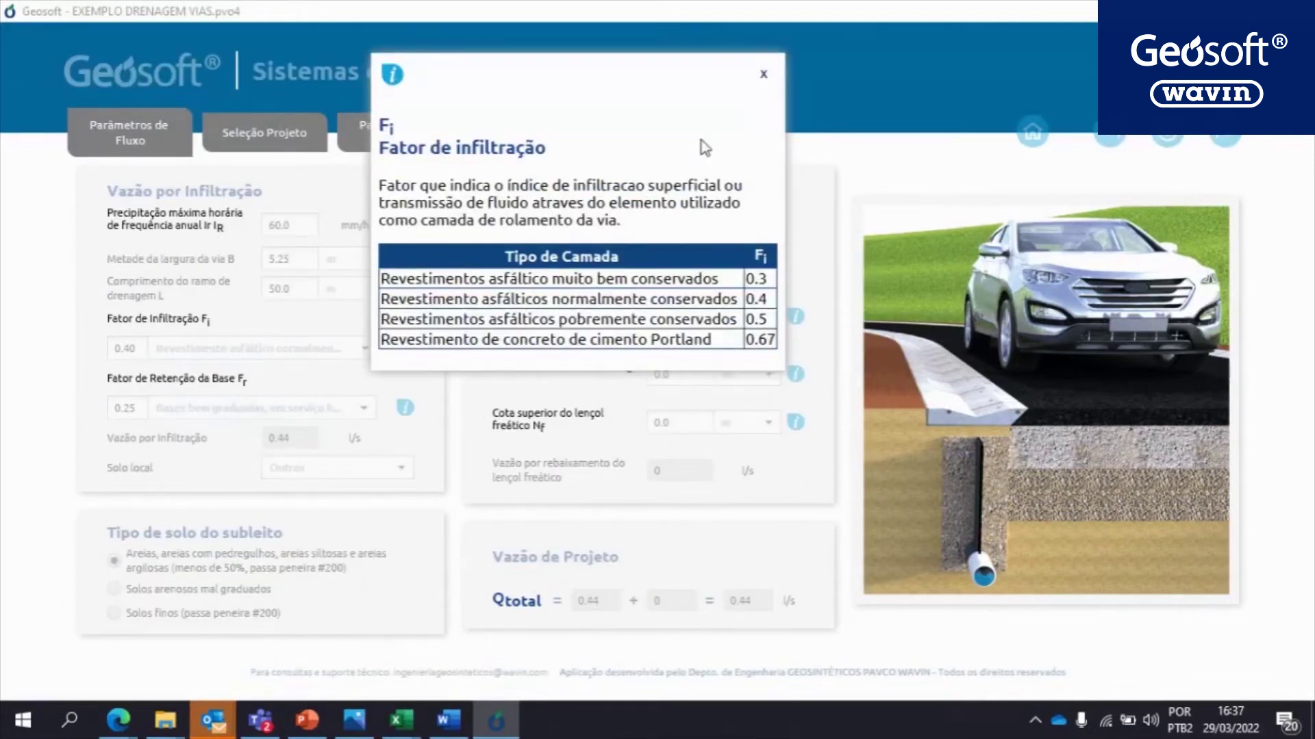
click(764, 74)
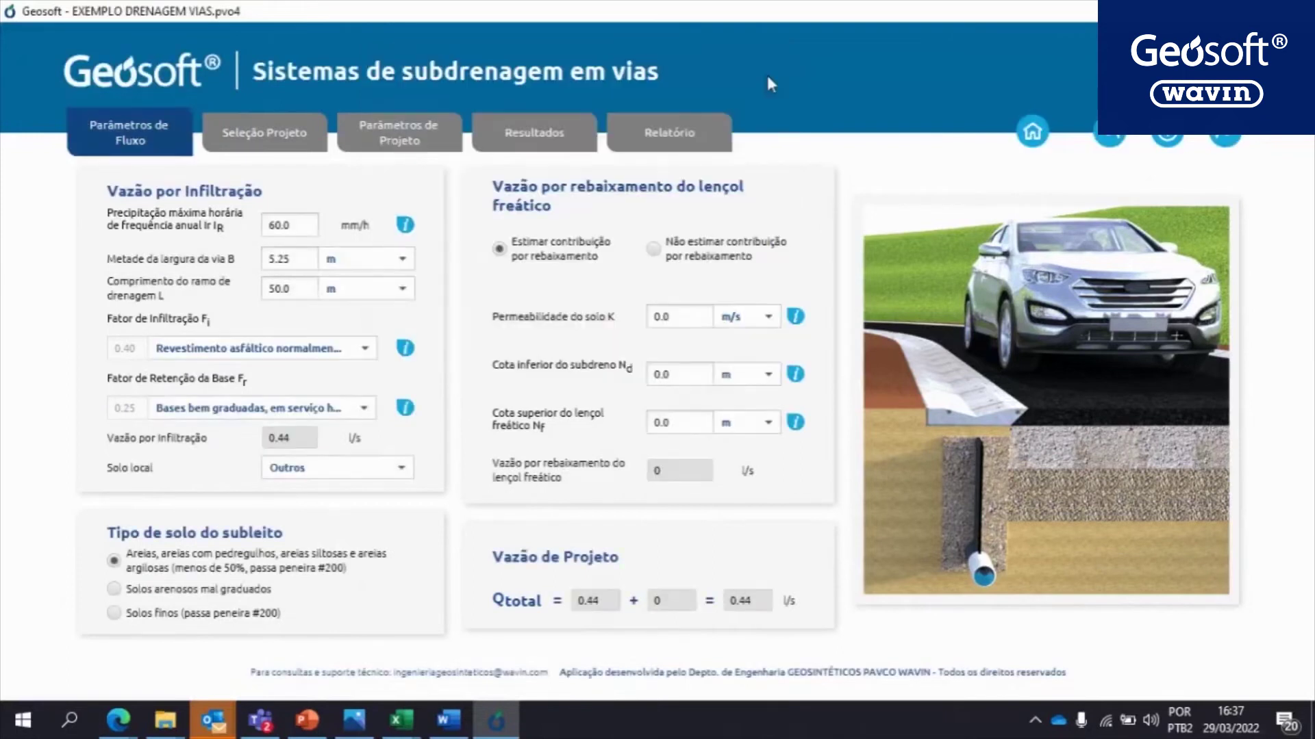
Set the base retention factor to well-graded bases in service 5 years or more (1/4), and the local soil to Areias siltosas
click(365, 409)
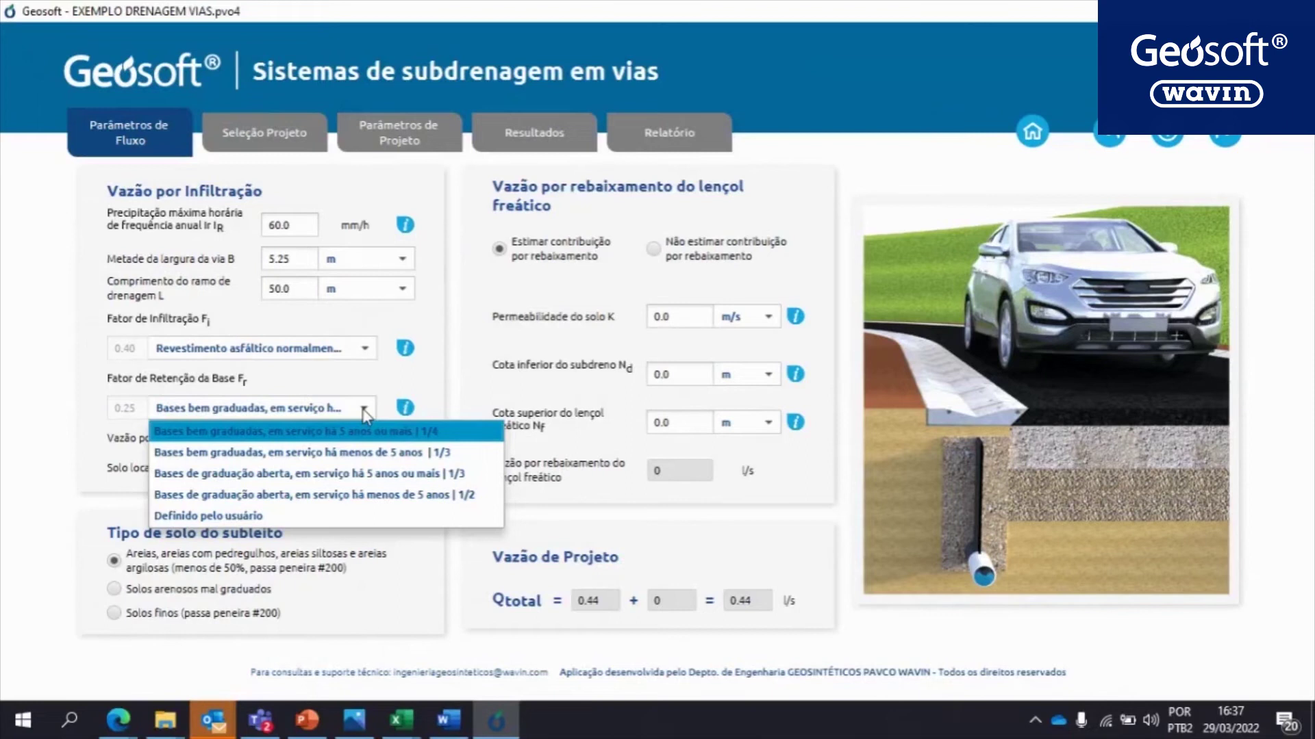
click(272, 432)
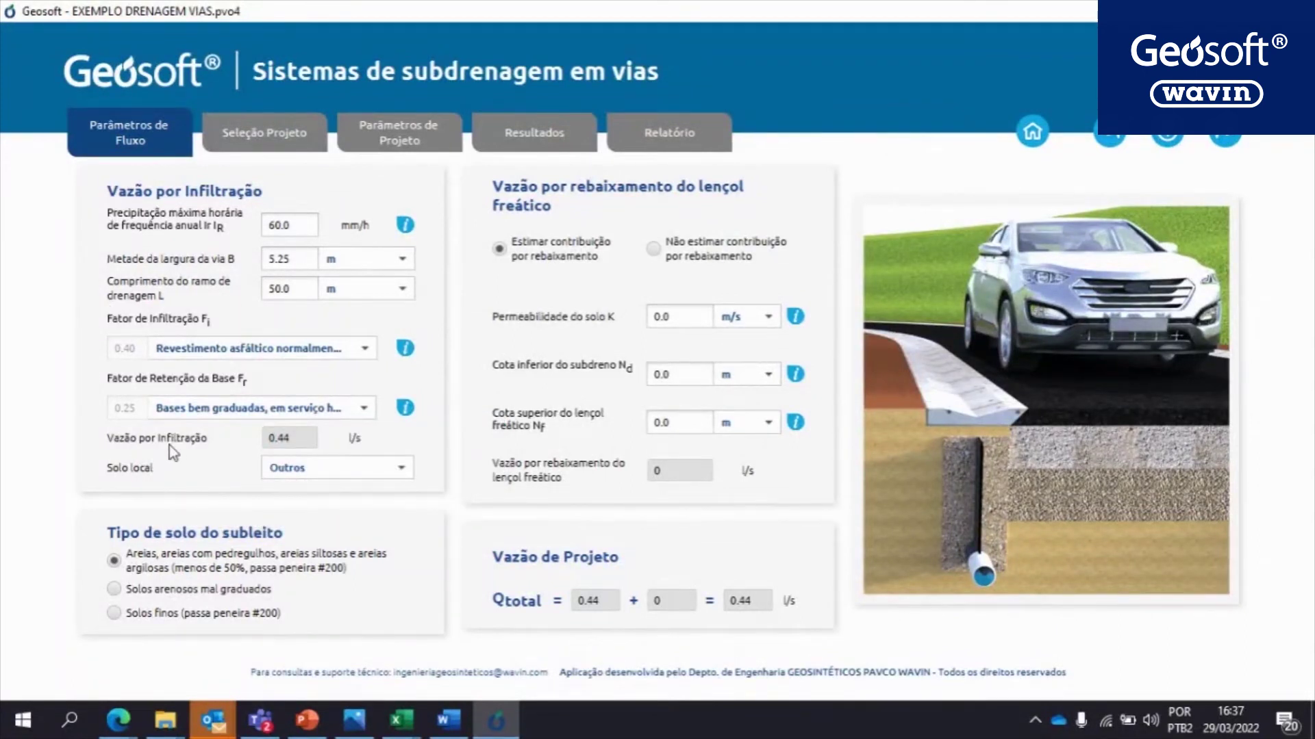
click(403, 471)
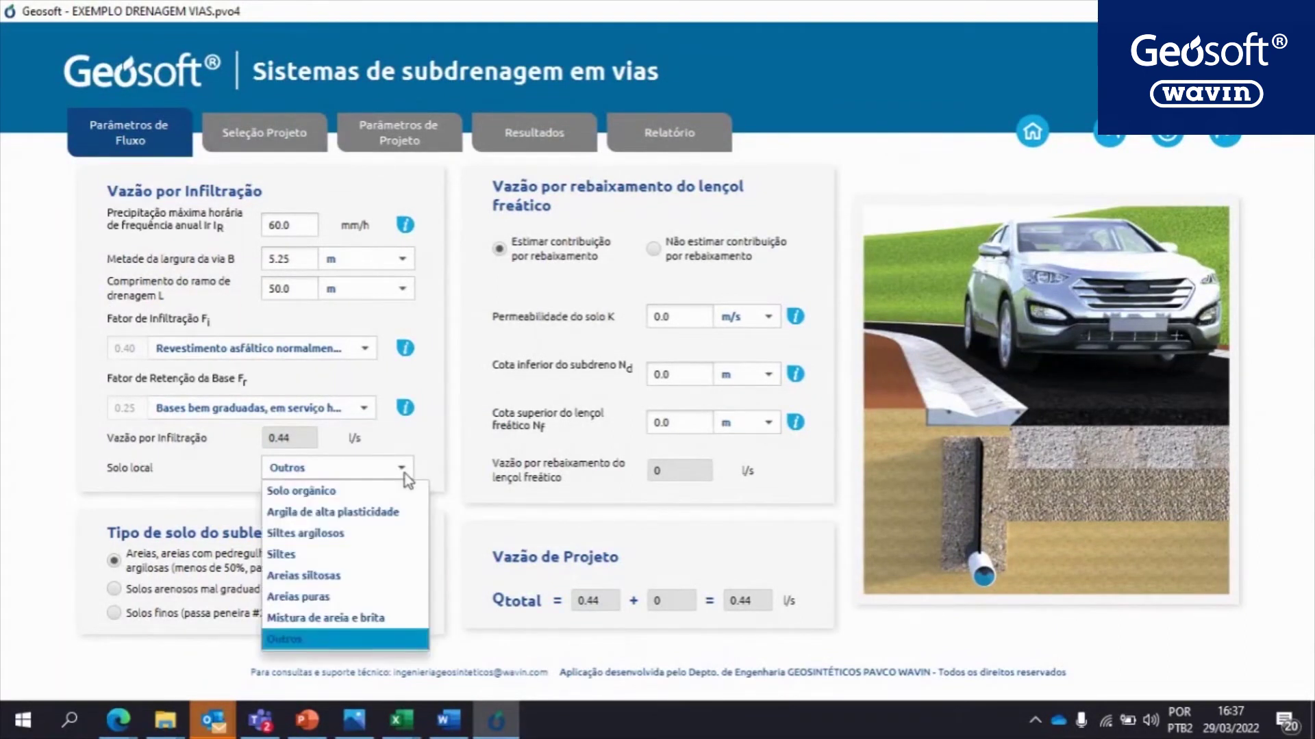
click(284, 586)
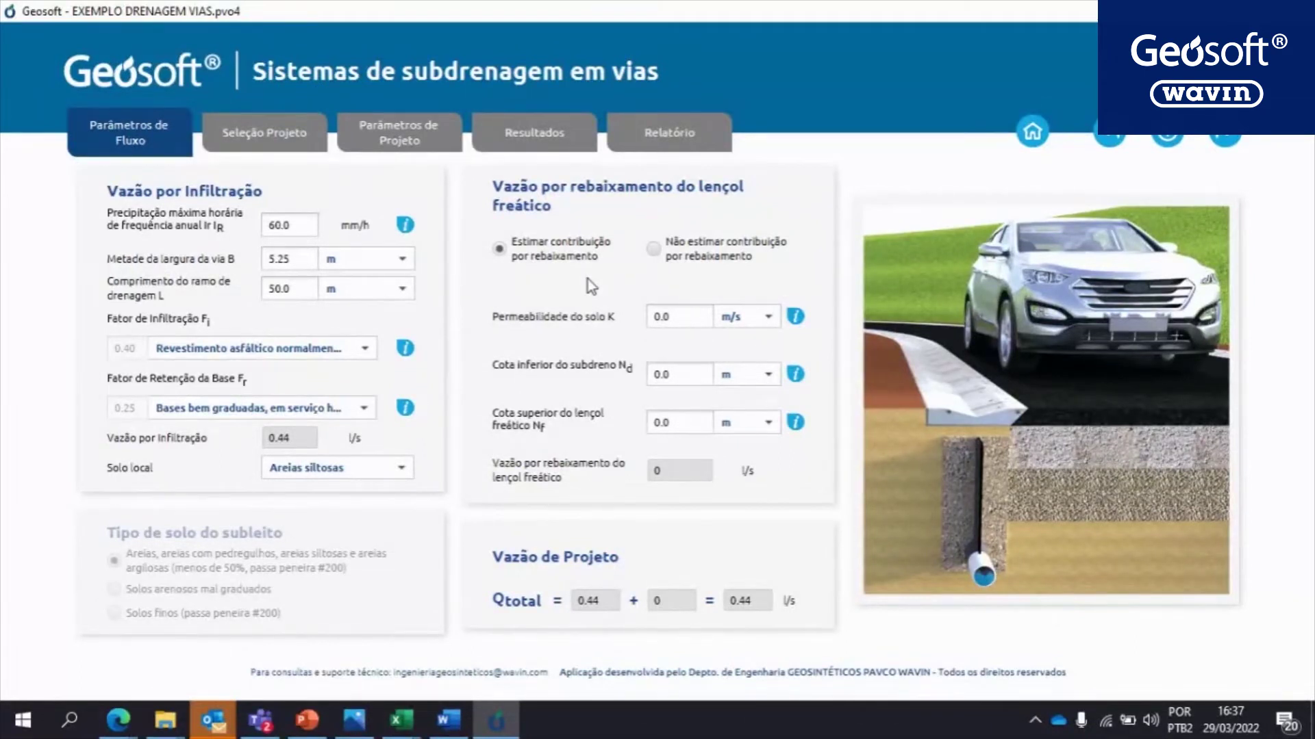
Consult the typical soil permeability values and set the soil permeability K to 5.0E-4 m/s
click(795, 318)
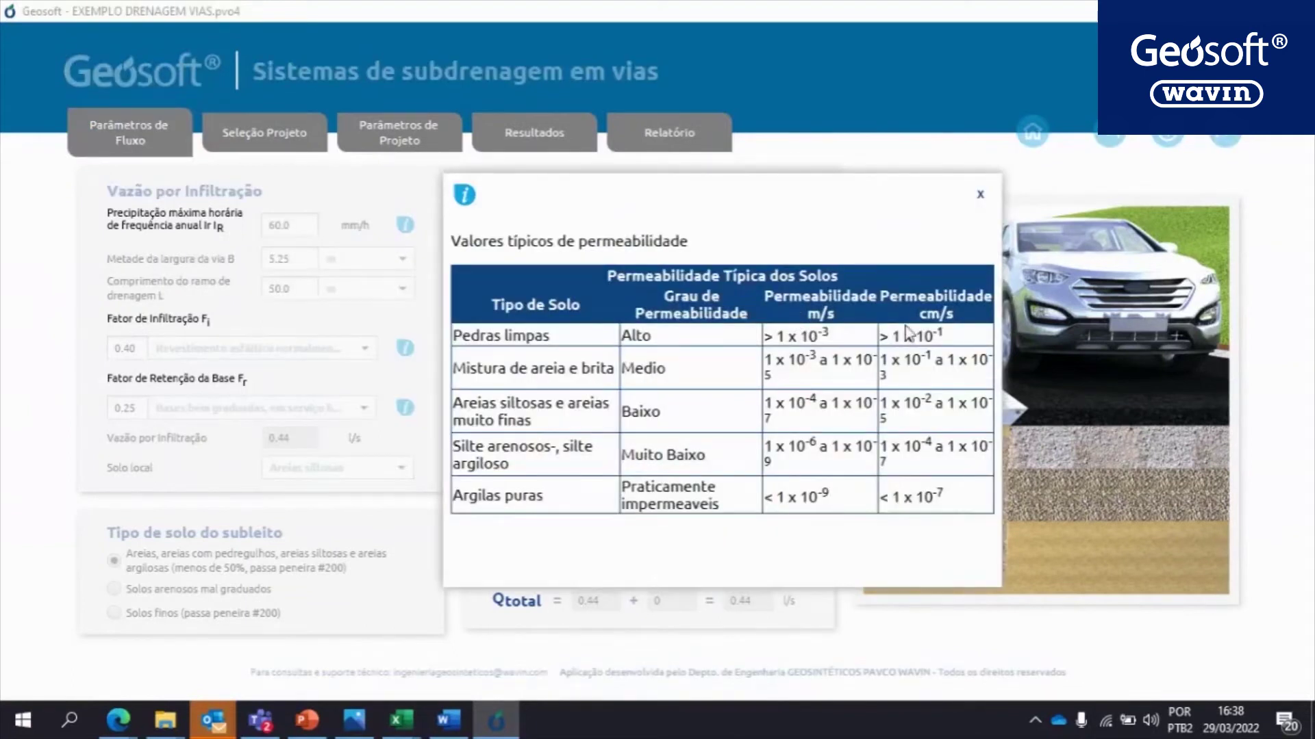
click(981, 194)
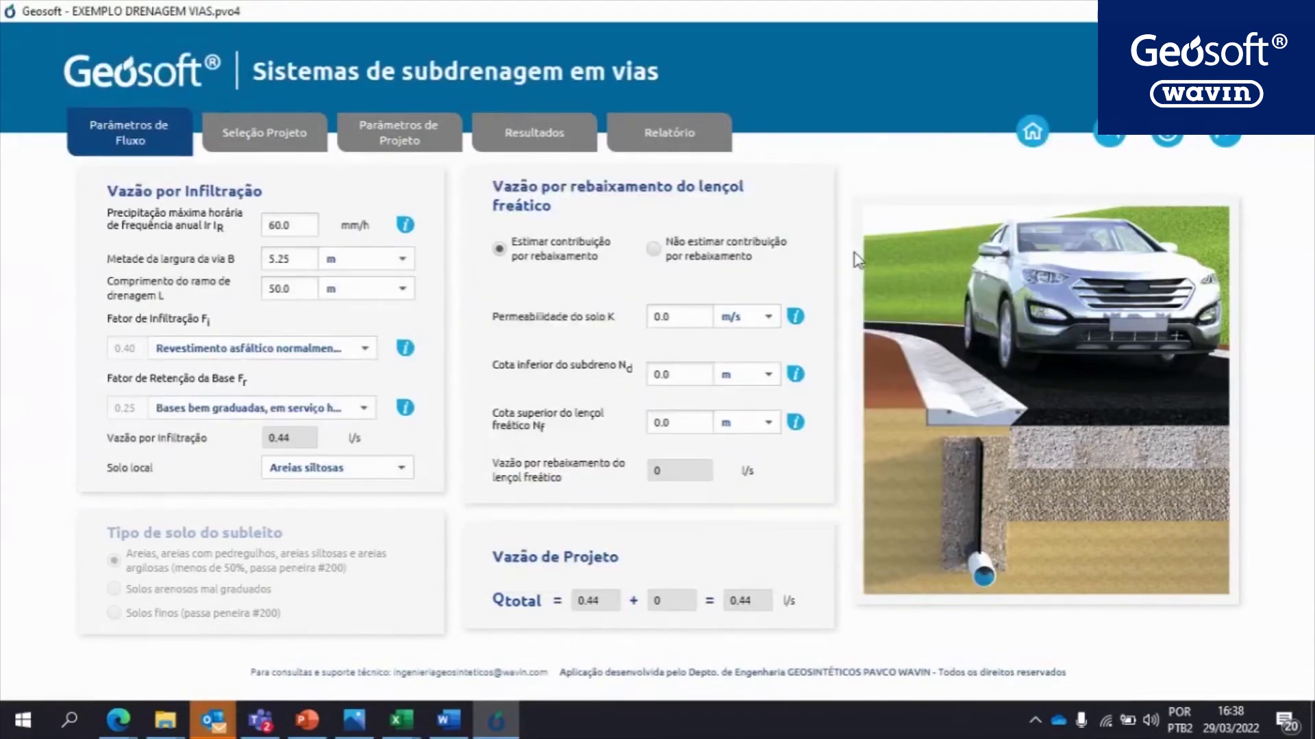
drag(678, 315, 640, 316)
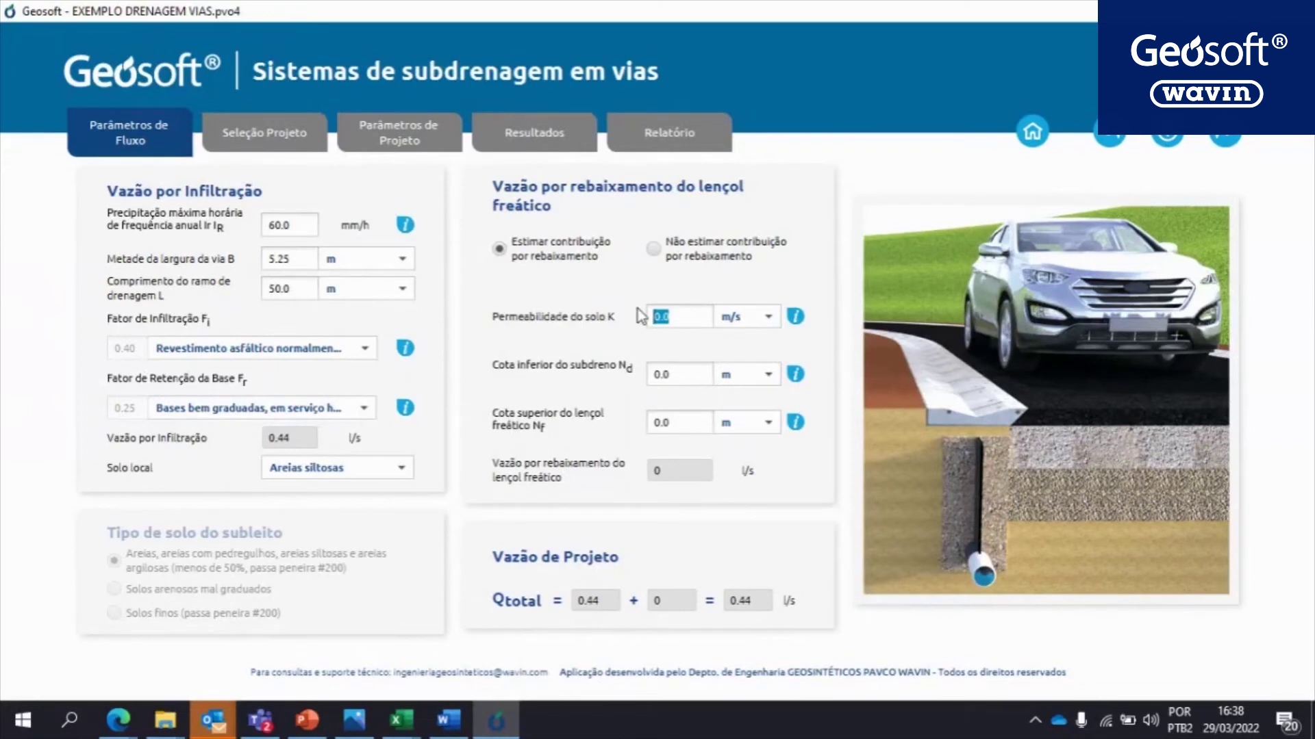
text(5.0E)
text(-4)
Set the lower subdrain level Nd to 0.7 m and the upper water table level Nf to 0.5 m
drag(678, 374, 660, 364)
text(0.7)
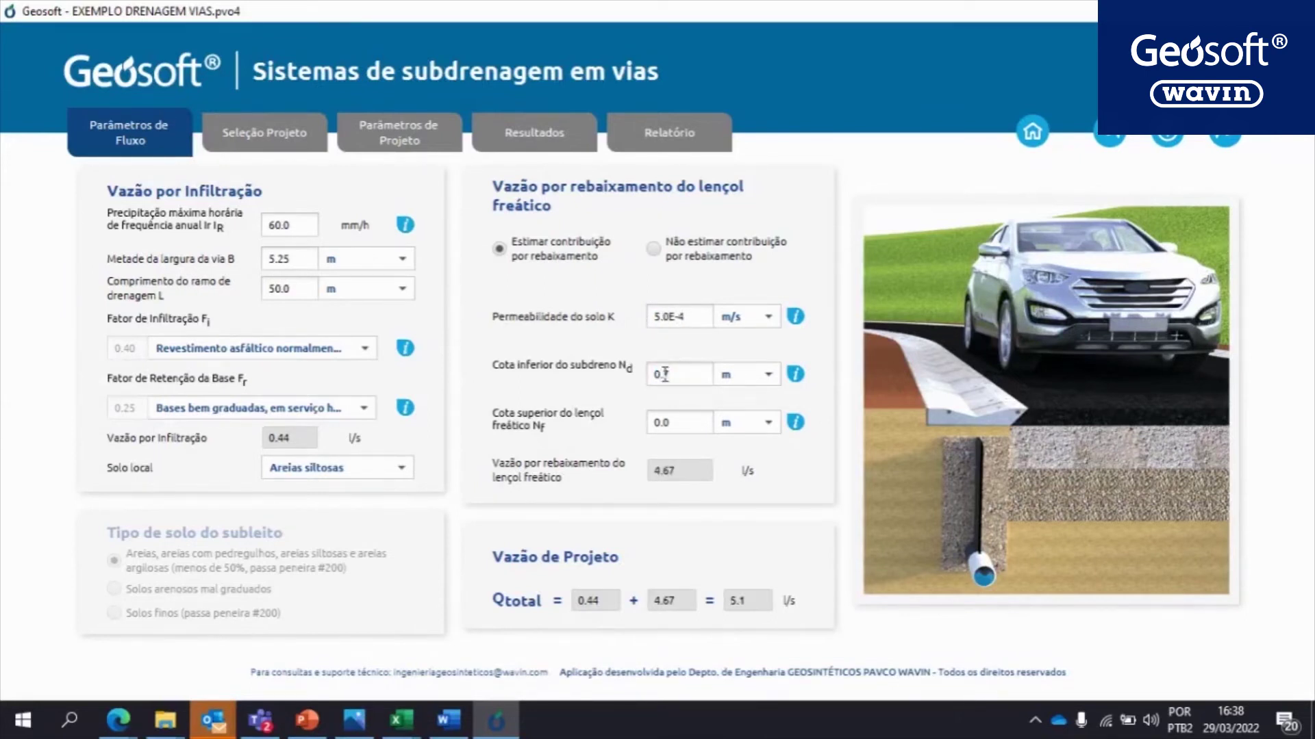
drag(668, 423, 646, 422)
text(0.5)
Choose the Filtro Francês system for the project and set its geotextile reference to RT-10
click(1218, 137)
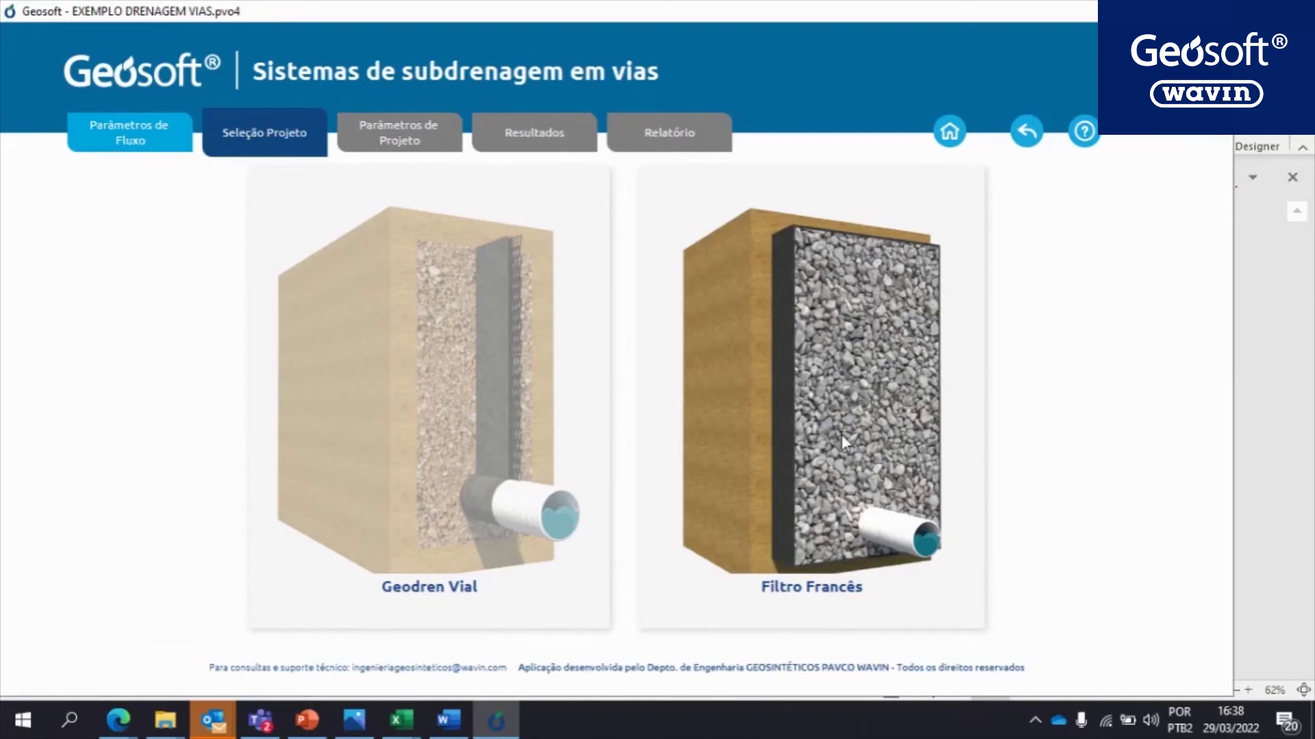
click(842, 442)
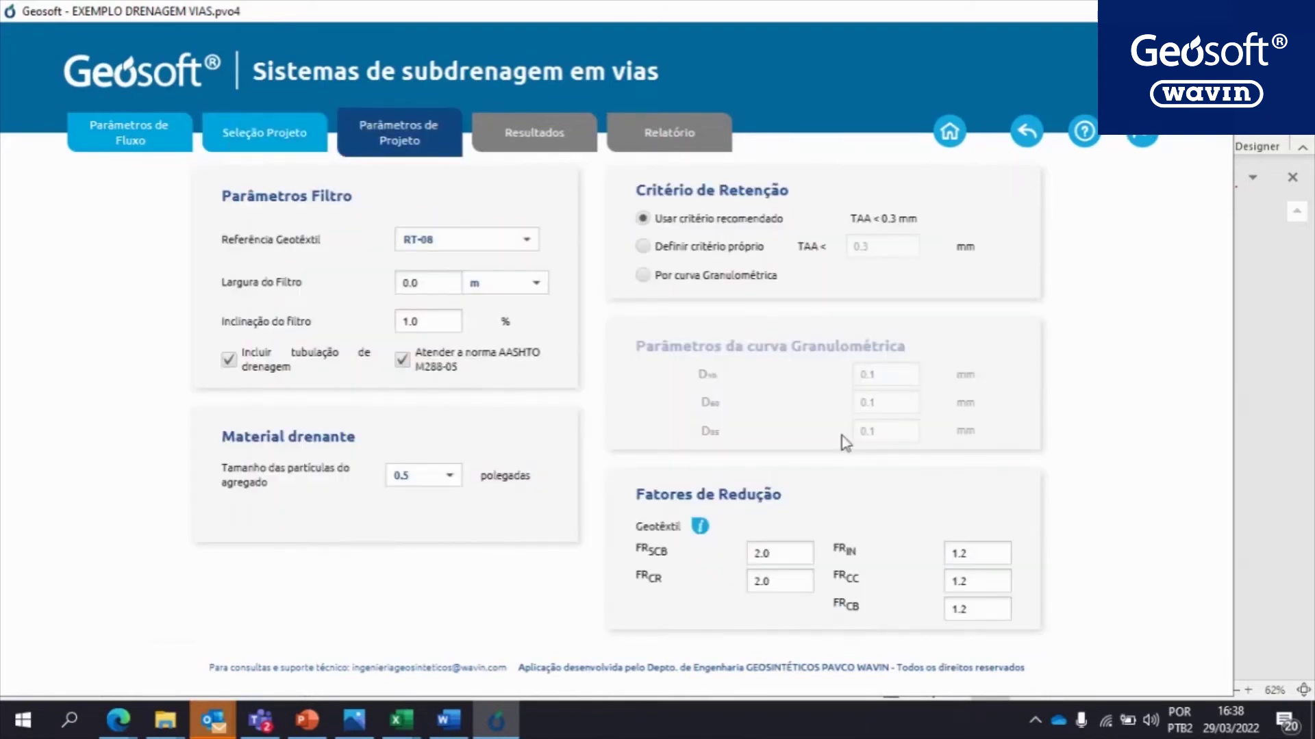
click(534, 241)
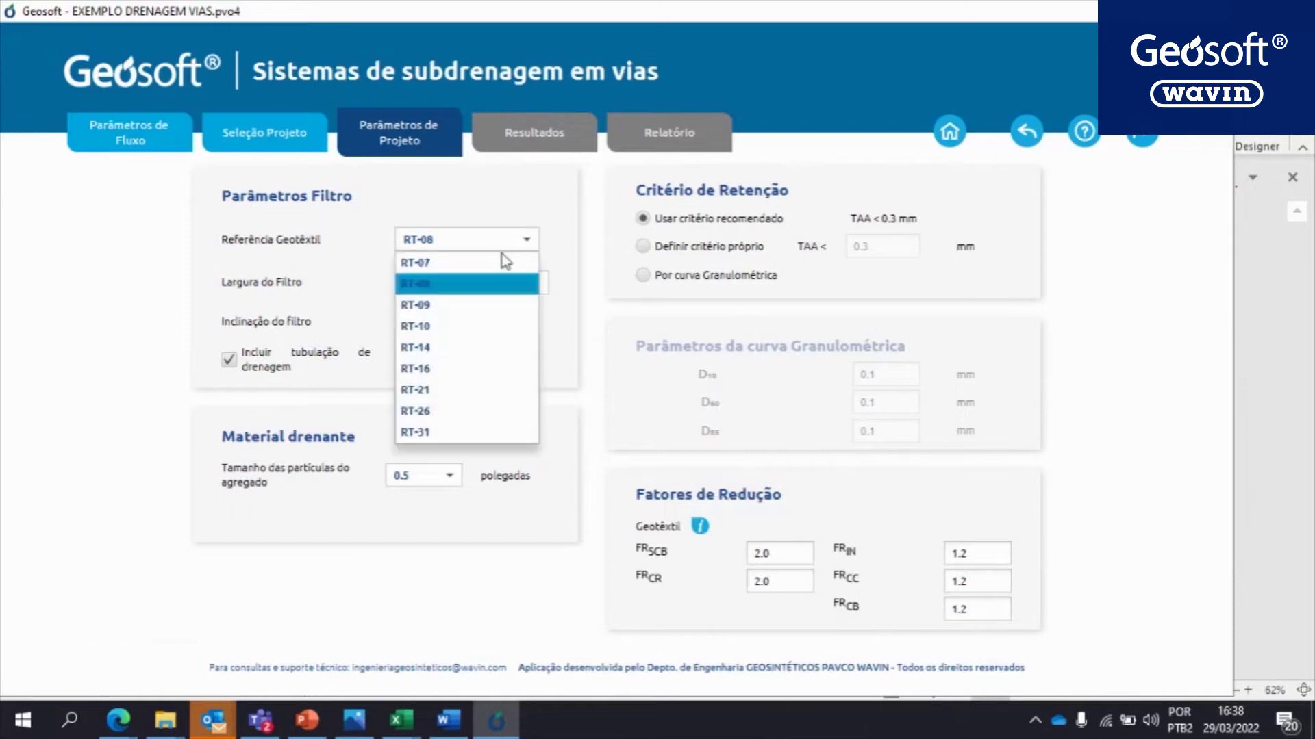
click(466, 326)
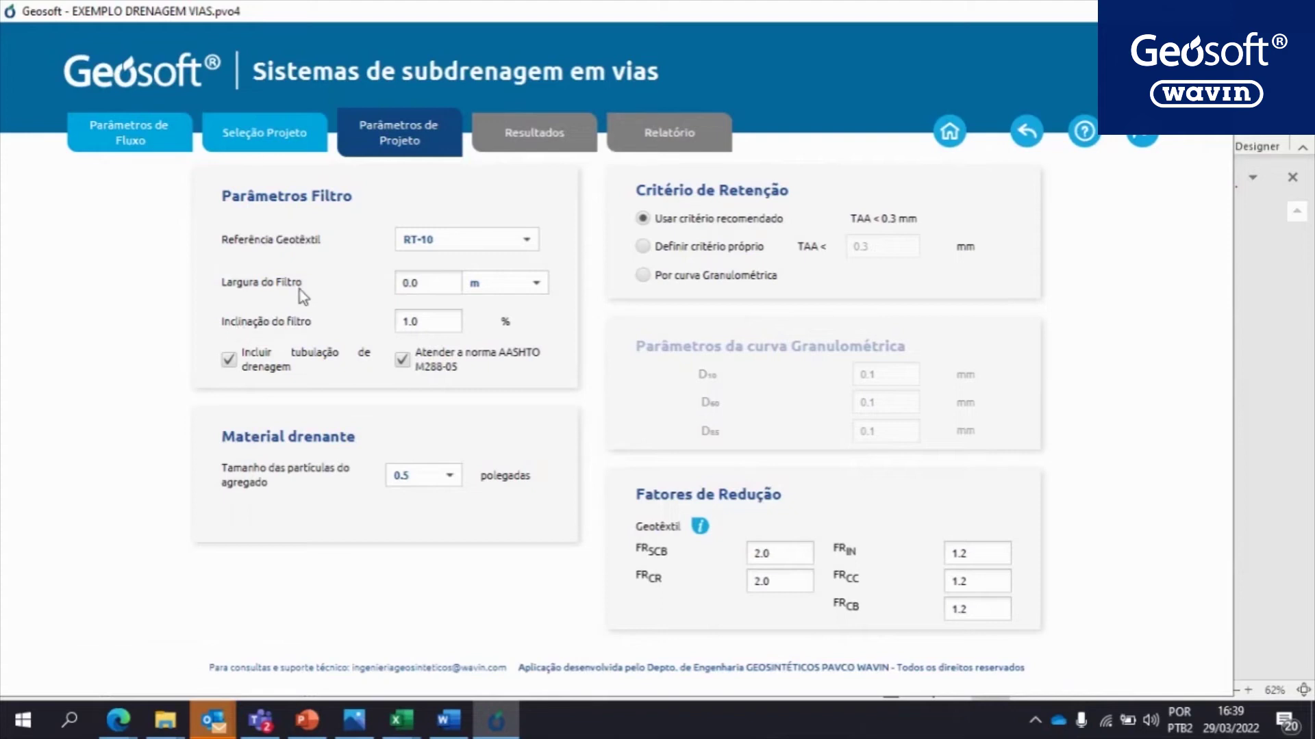
Set the filter width to 0.6 m and the drainage aggregate particle size to 0.75 inches
drag(419, 285, 410, 285)
text(6)
key(Tab)
key(Tab)
click(453, 479)
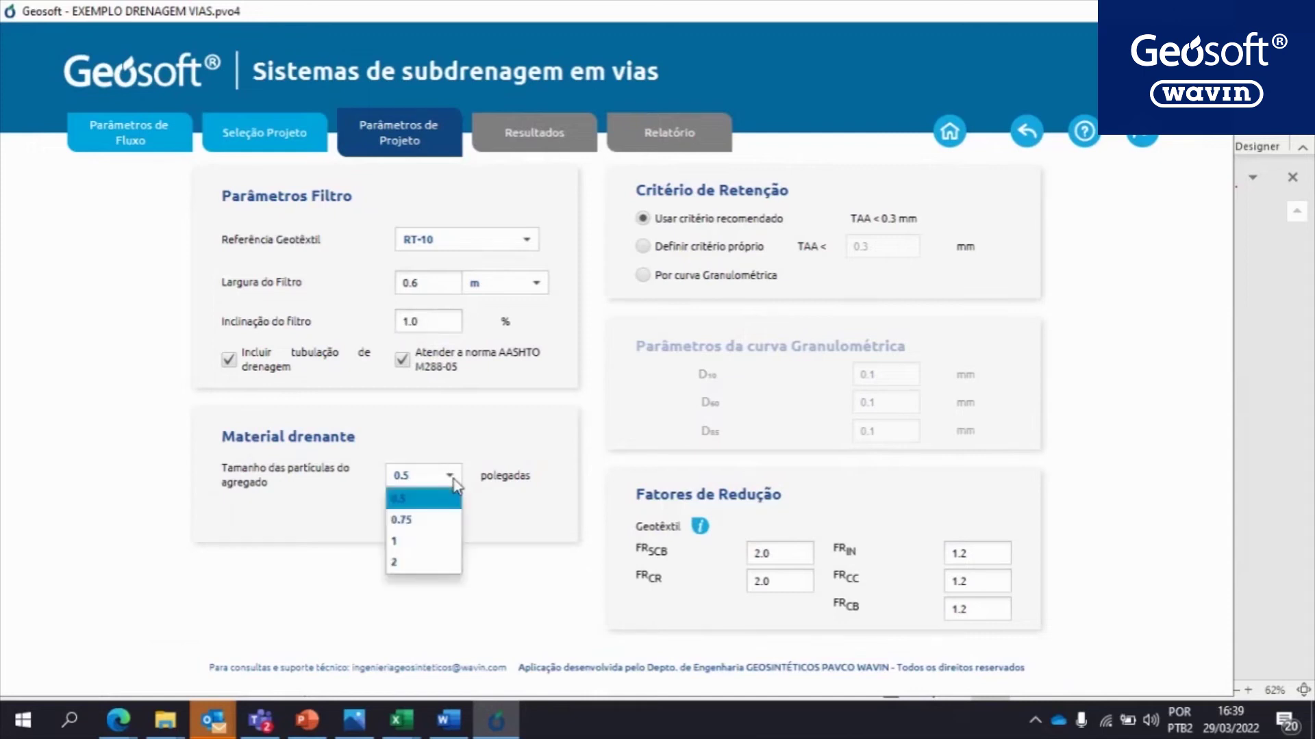
click(434, 520)
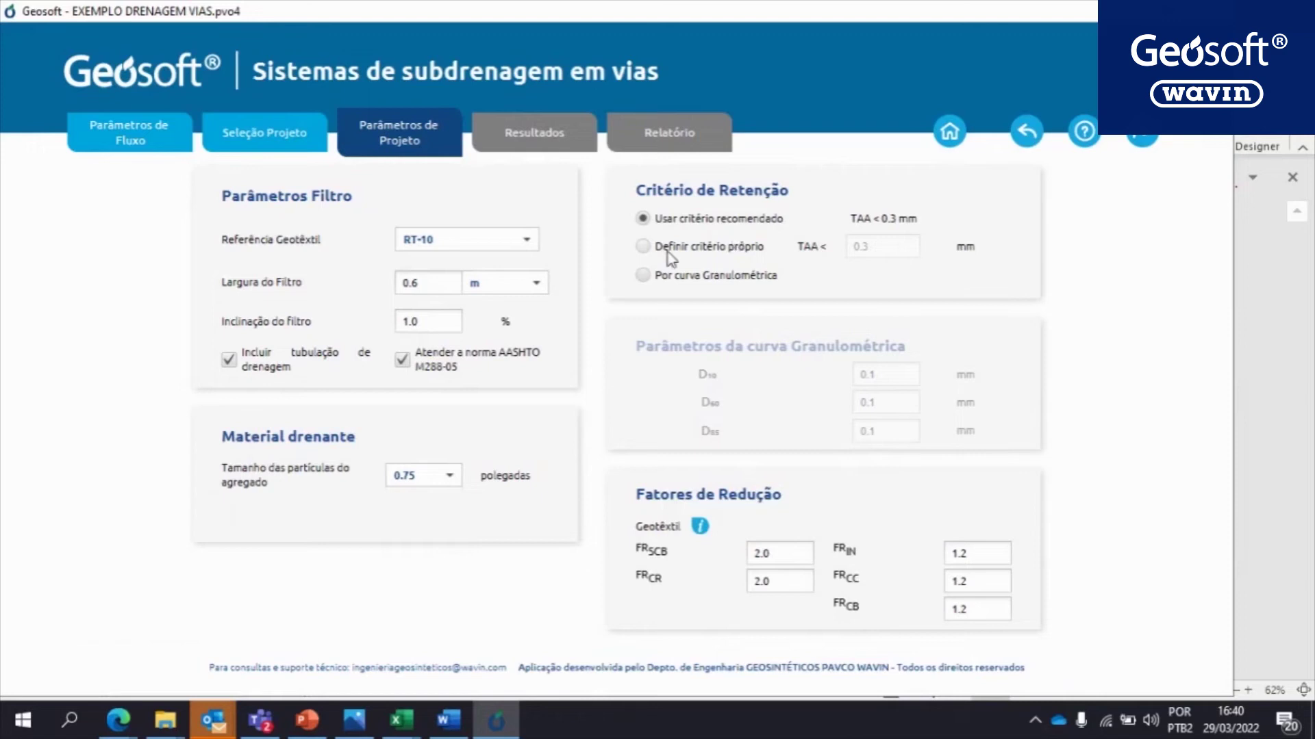
Look through the retention criterion options, keeping the recommended one, and consult the geotextile reduction factor reference table
click(650, 248)
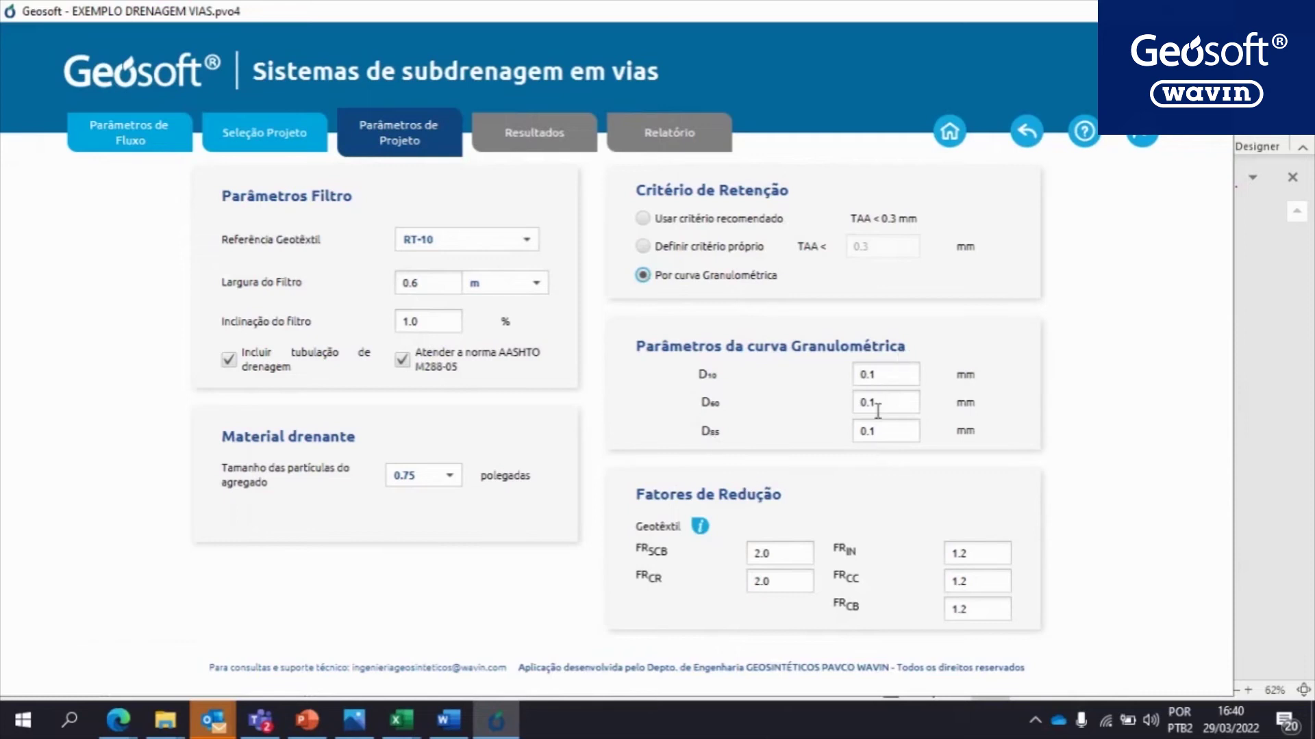
click(643, 219)
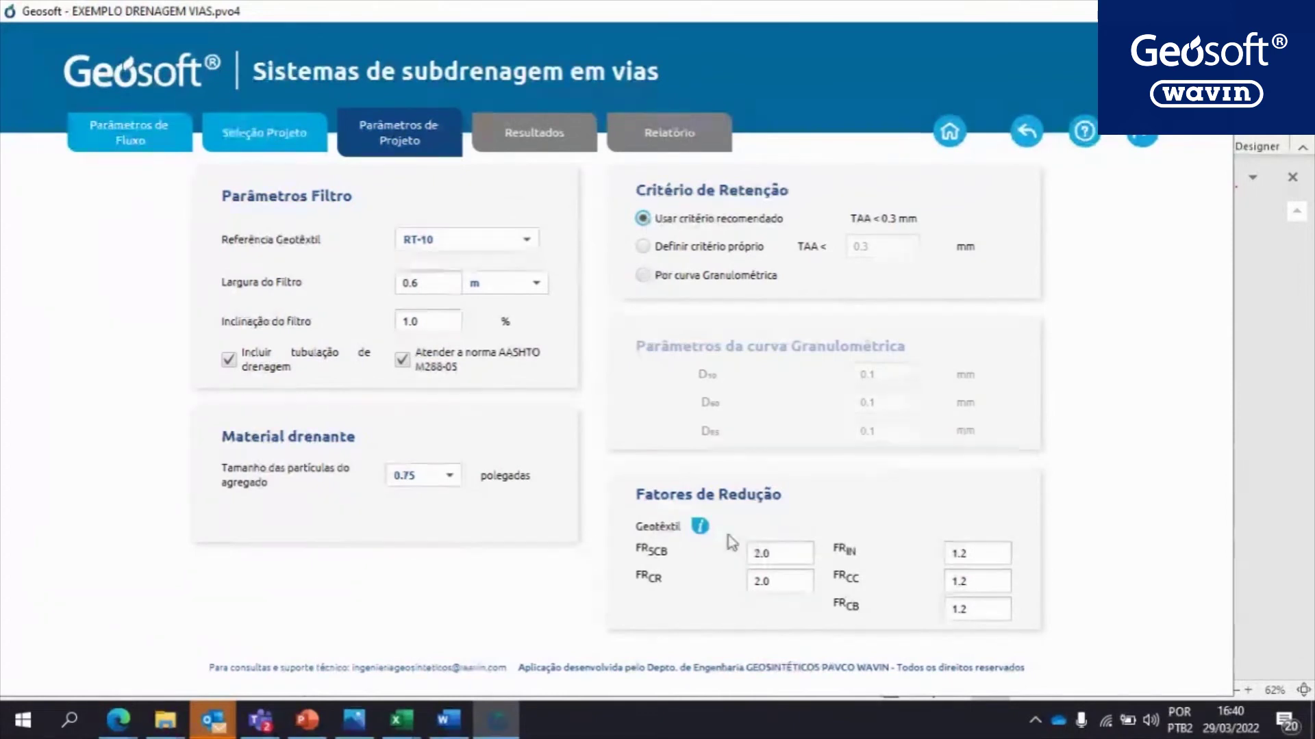
click(700, 527)
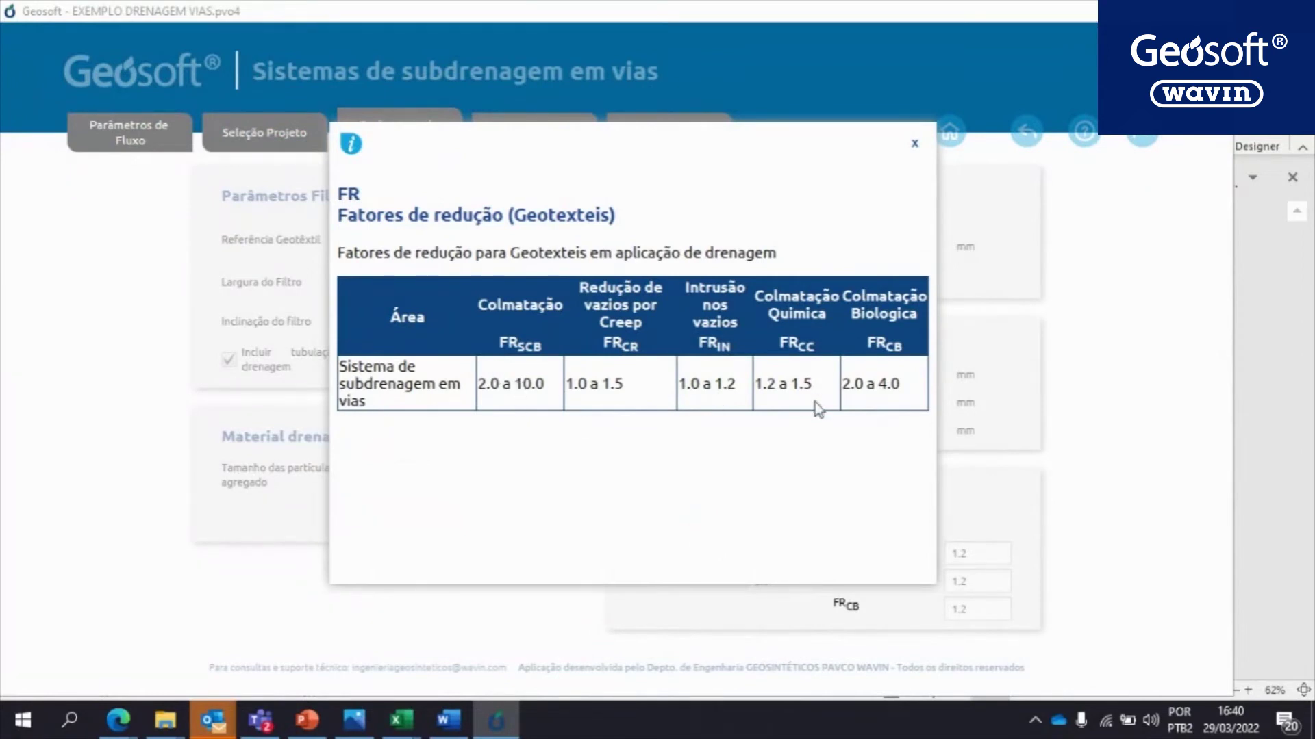
click(915, 143)
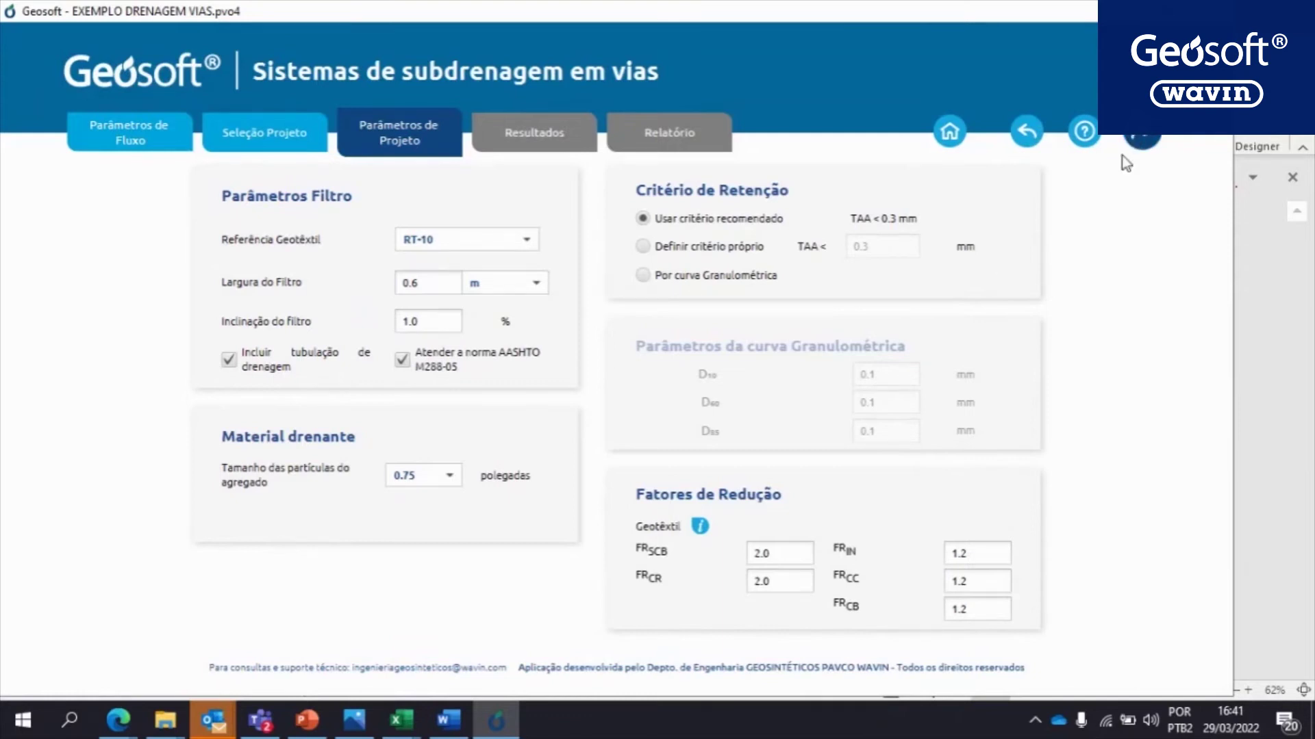
Try a geotextile reduction factor FRSCB of 5.0 and set it back to 2.0
drag(788, 553, 681, 548)
text(5.0)
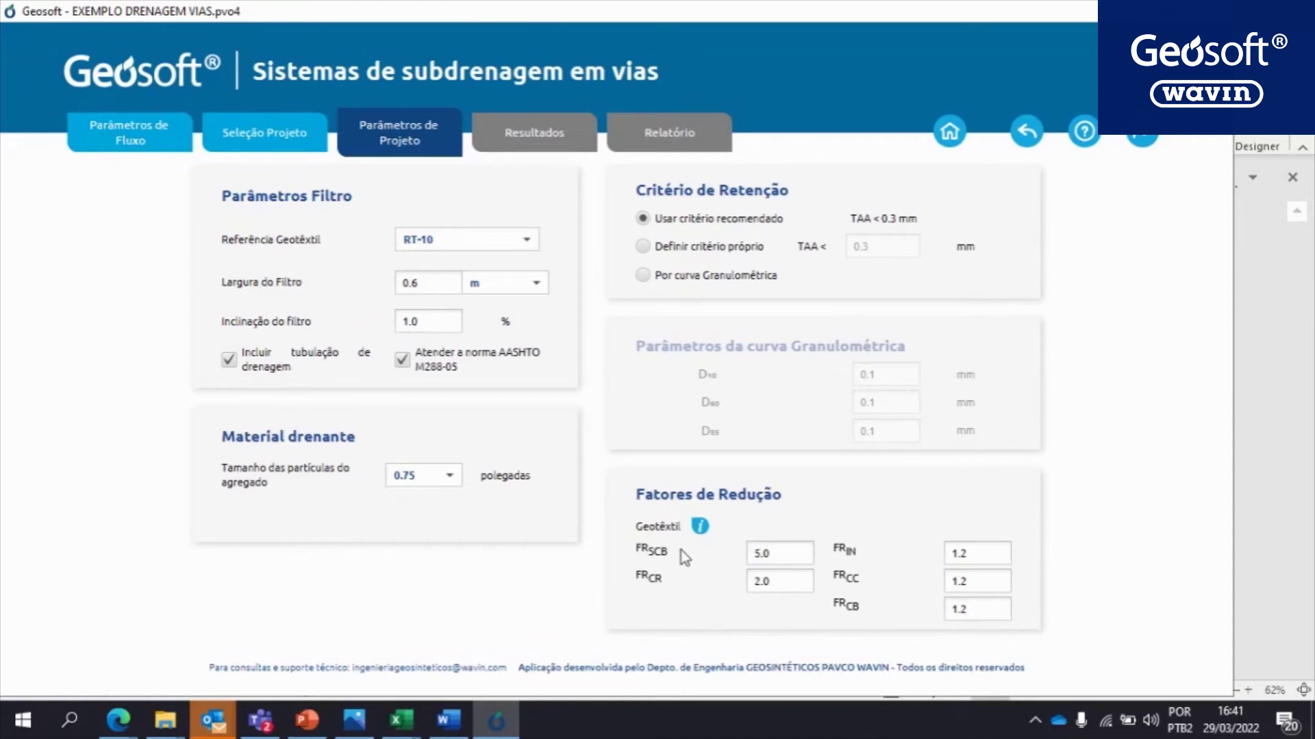
key(shift+Home)
text(2.0)
Check the results for the current geotextile, replace it with RT-14 and recalculate
click(1138, 142)
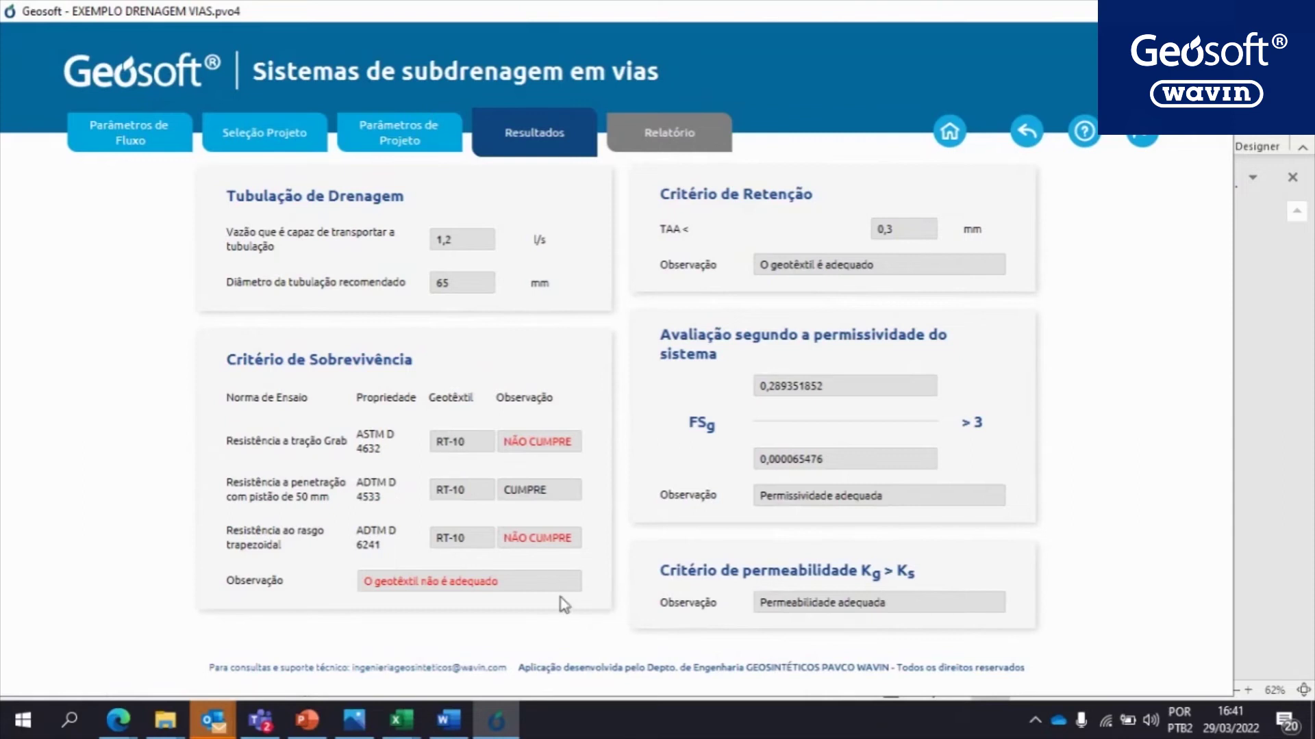
click(1027, 131)
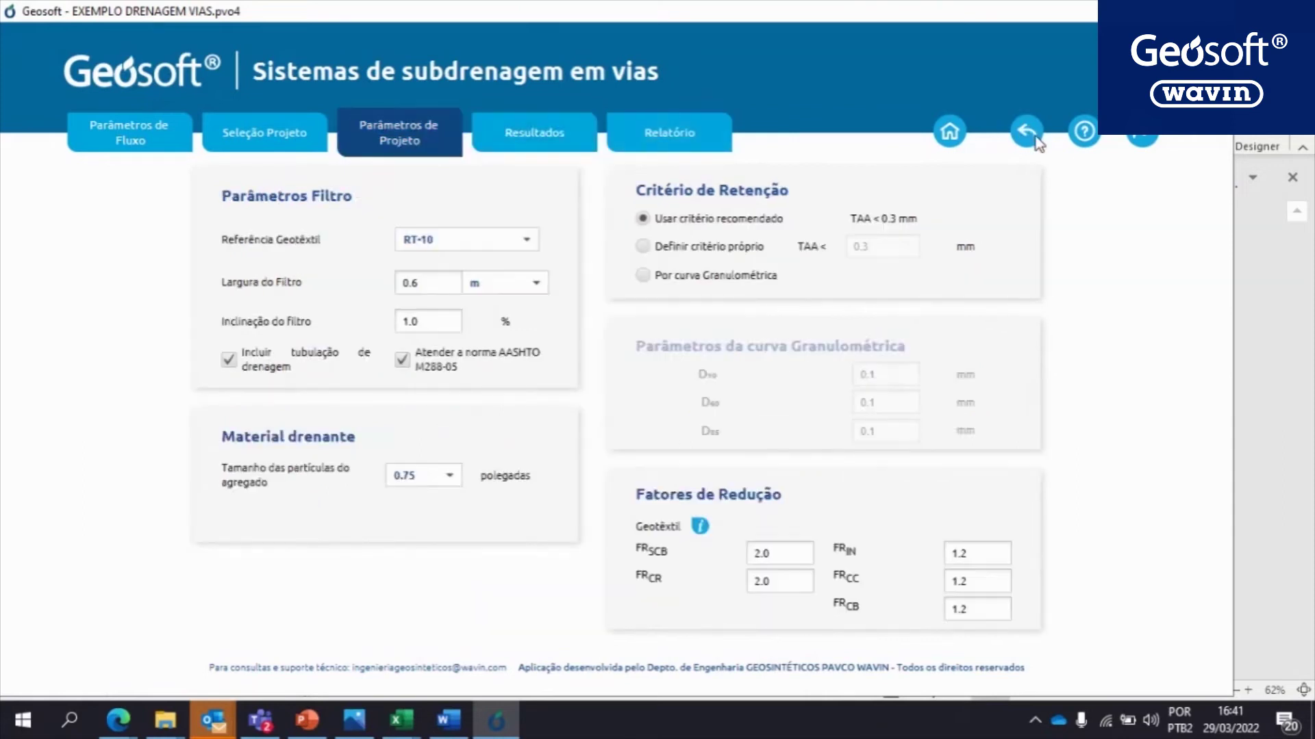
click(461, 248)
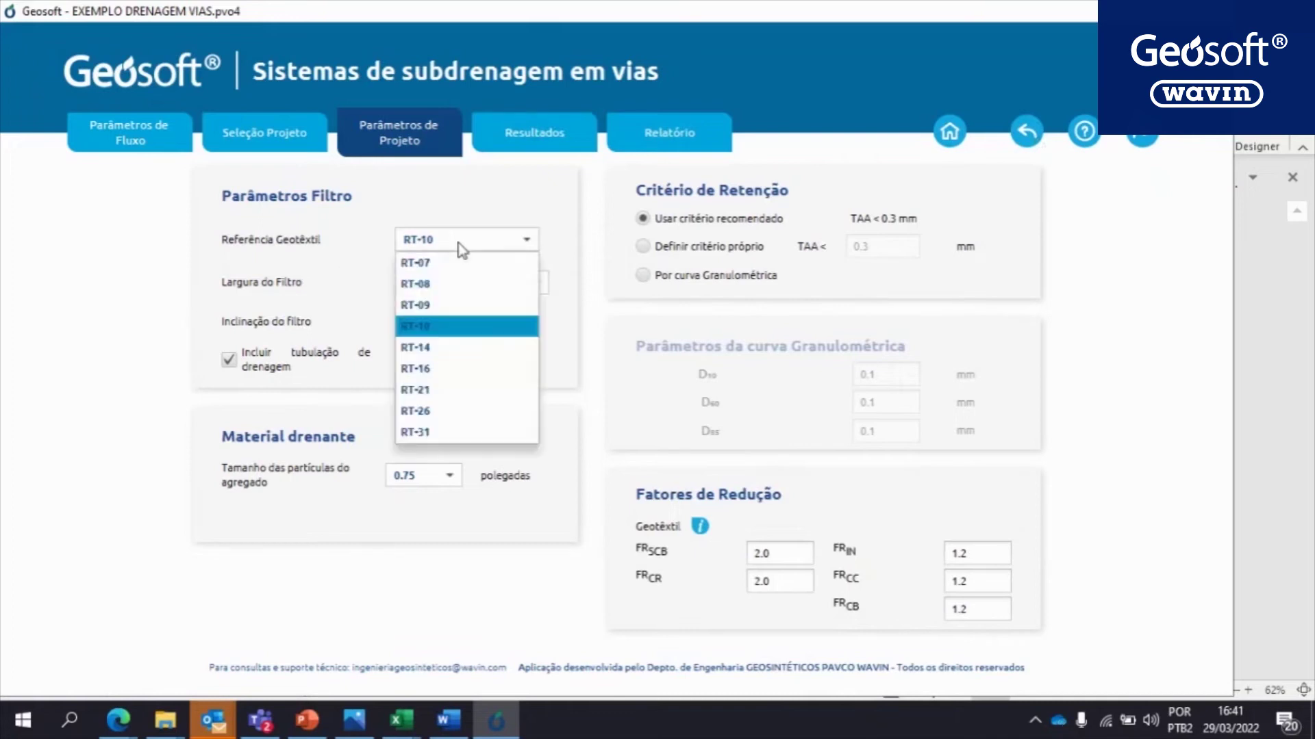
click(423, 351)
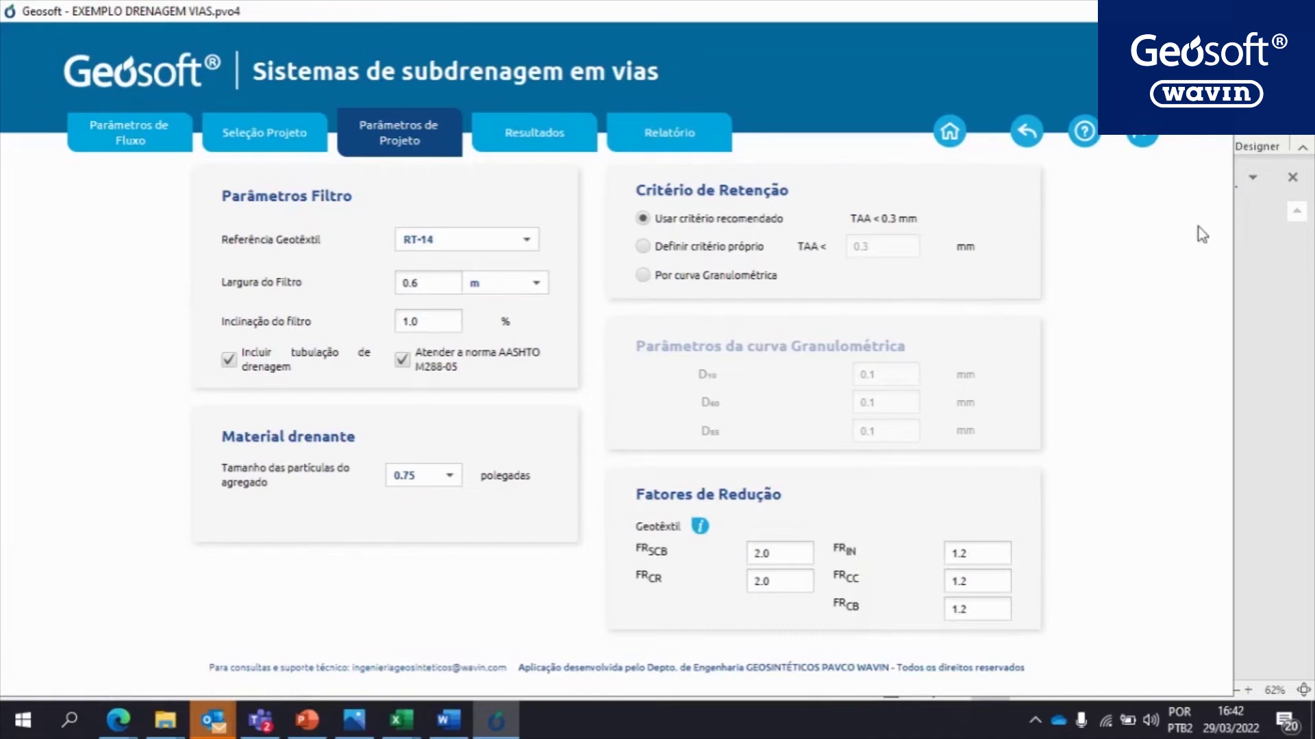
click(1148, 145)
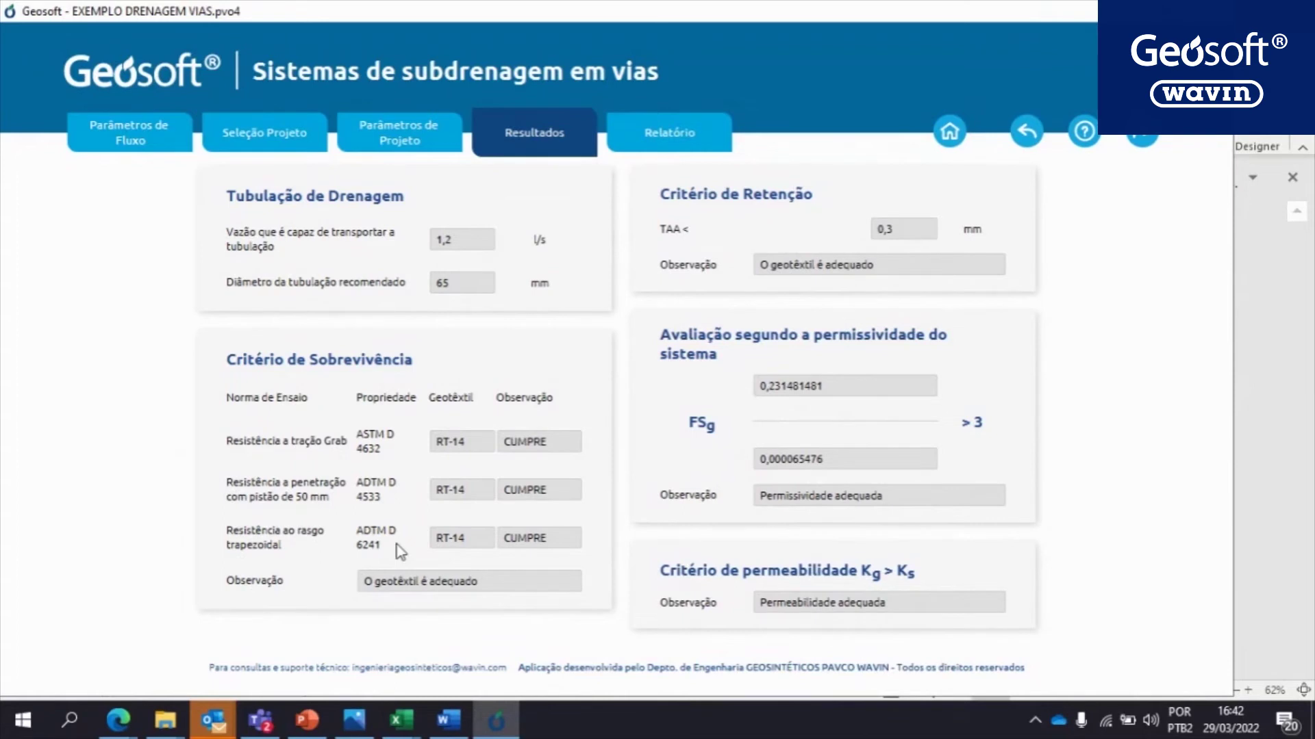
Generate the project report and save it as a PDF named DRENAGEM VIAS
click(1142, 140)
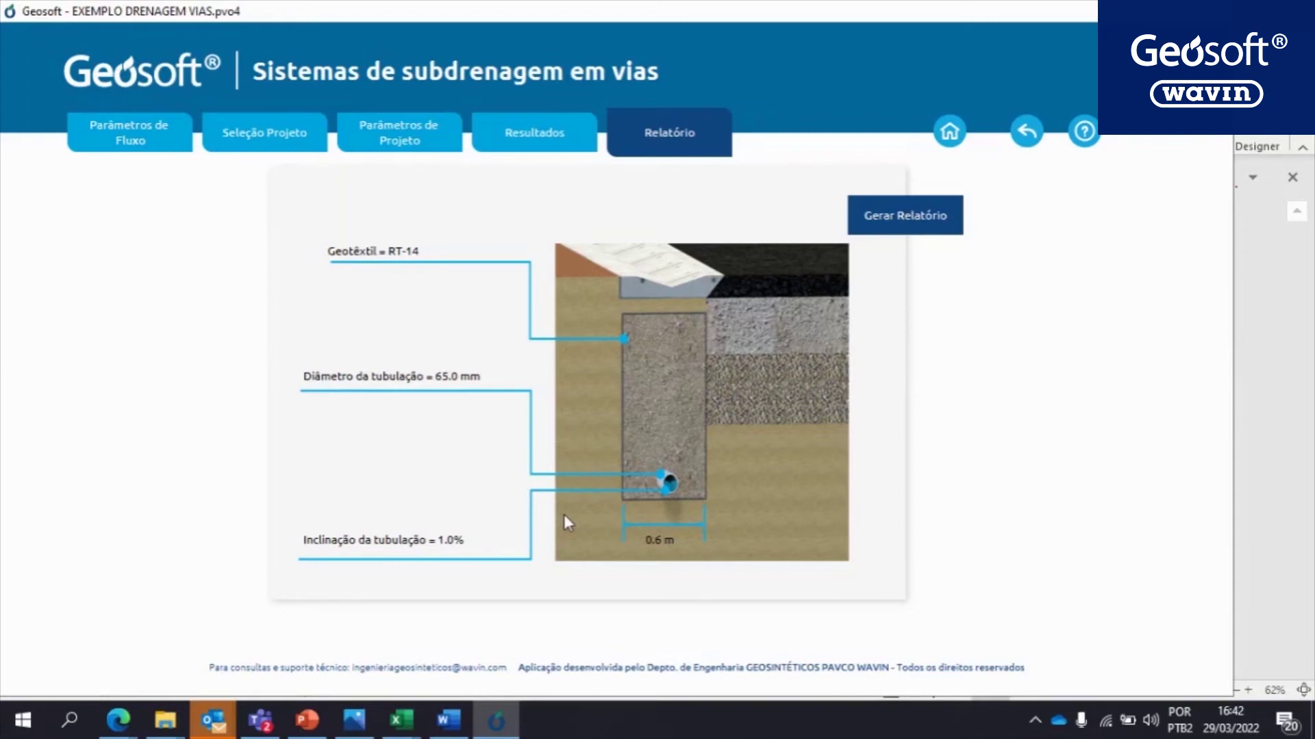
click(882, 228)
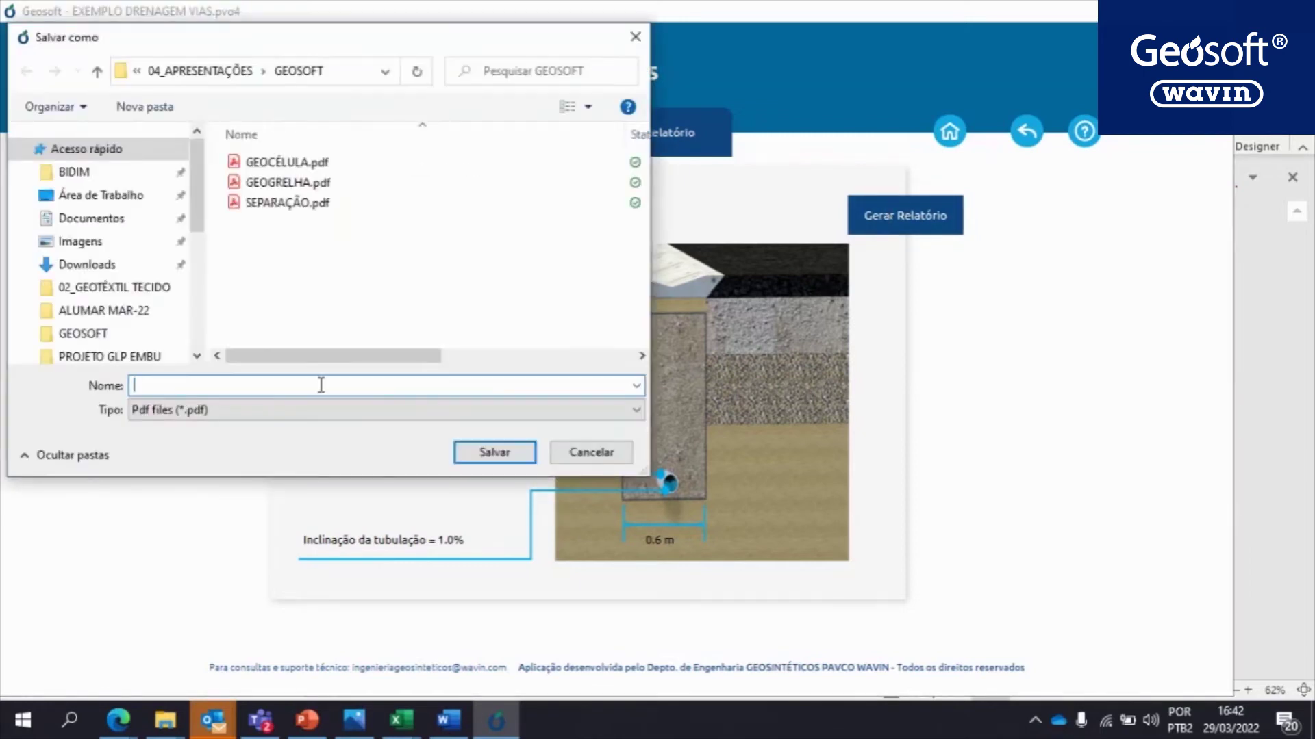
text(DRENAGEM VIAS)
key(Return)
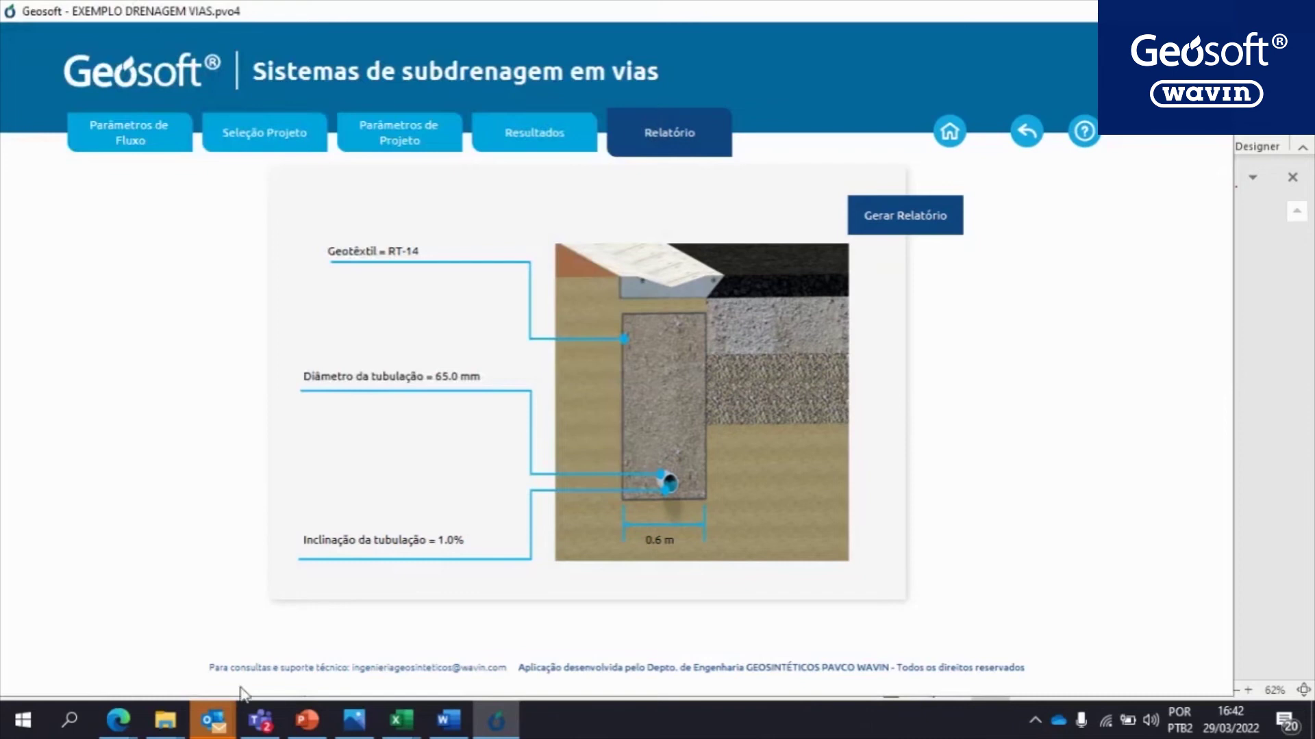
Switch to File Explorer, open the saved DRENAGEM VIAS.pdf report and collapse the reader's tools pane to view it
click(165, 721)
click(269, 626)
click(467, 64)
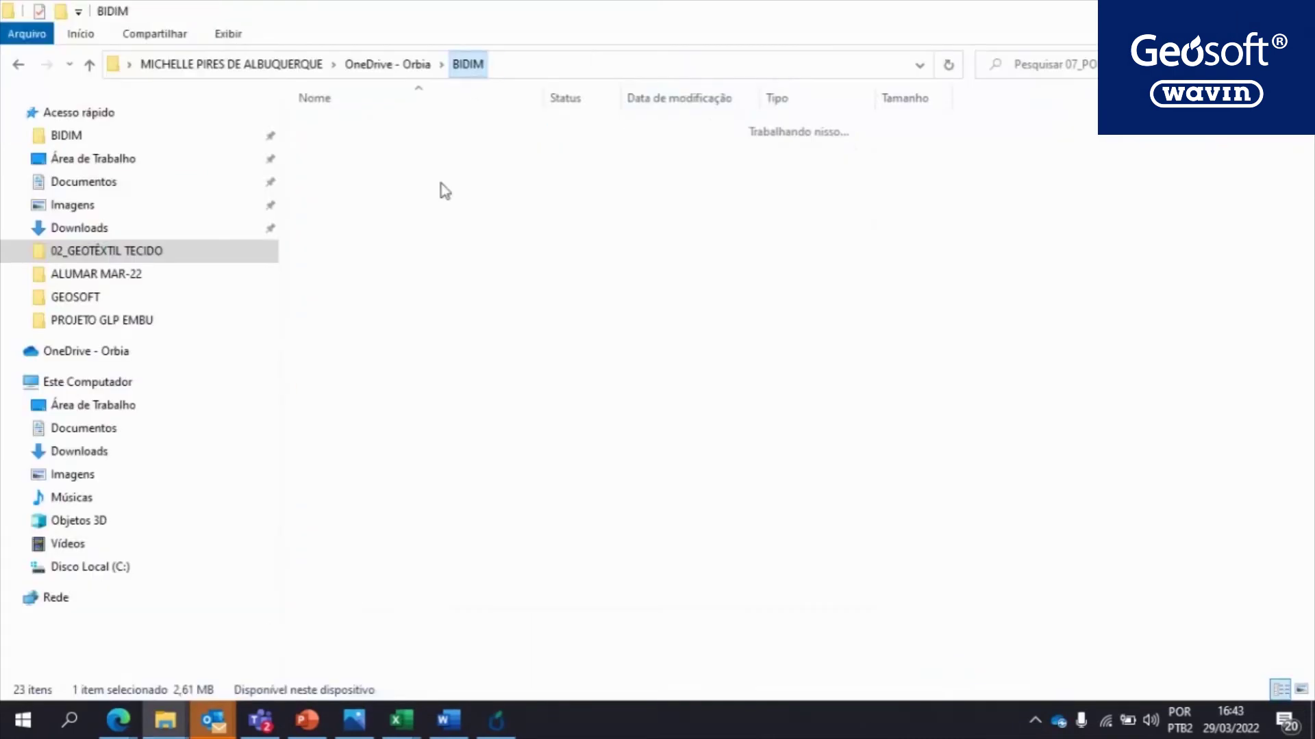
double_click(378, 186)
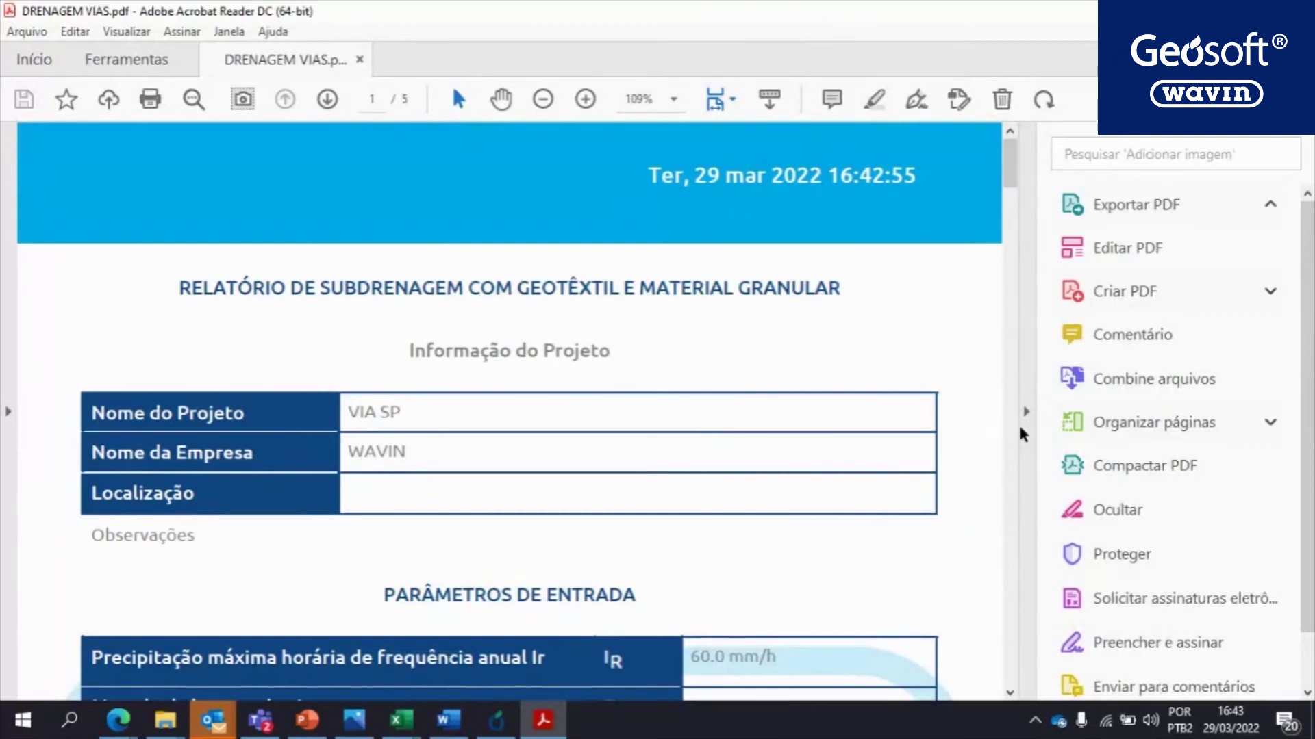
click(1026, 412)
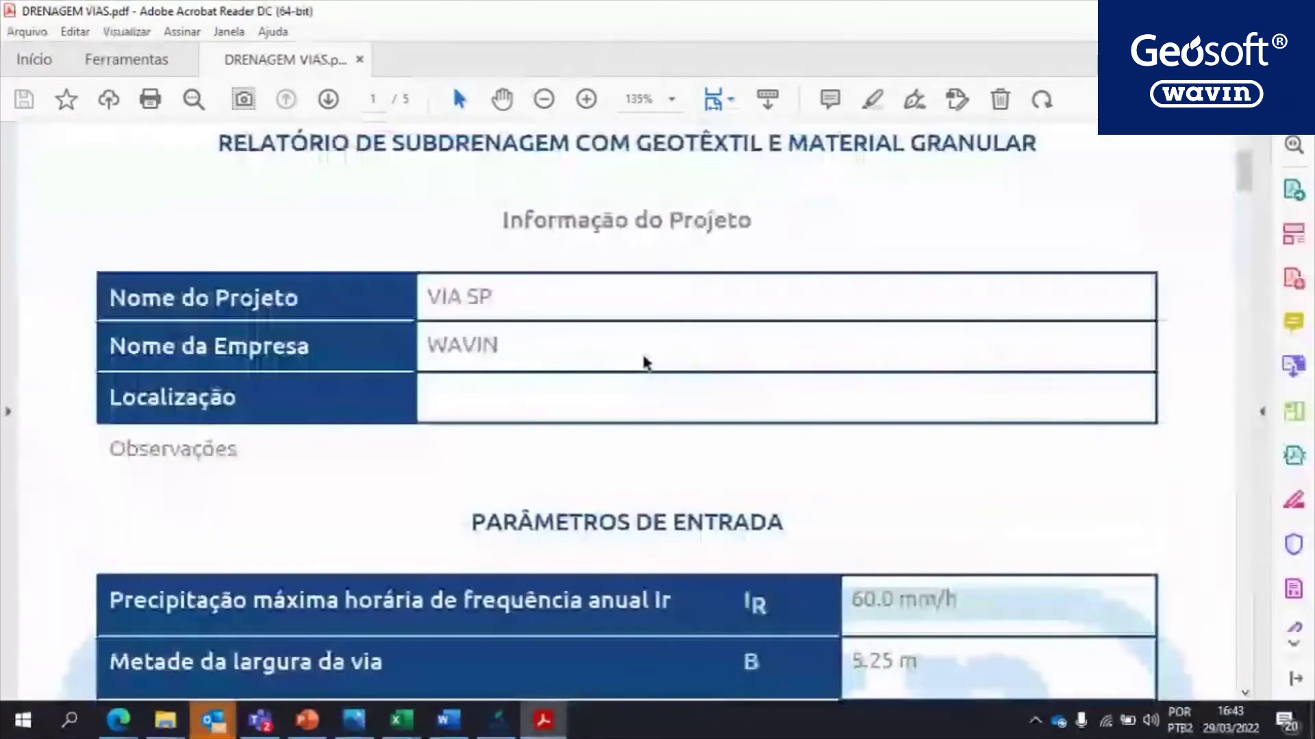
Review the project information and input parameters on the first pages of the DRENAGEM VIAS report
scroll(644, 362, down, 3)
scroll(639, 355, down, 2)
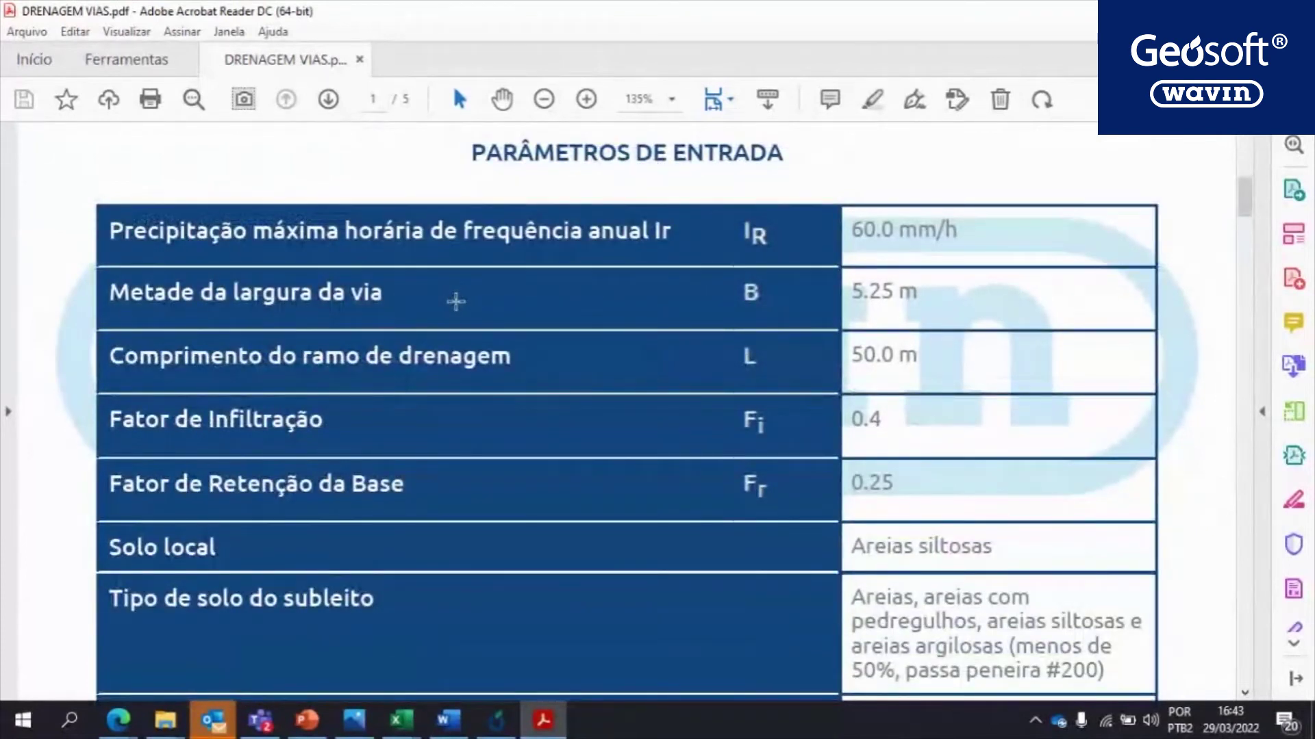
scroll(456, 302, down, 3)
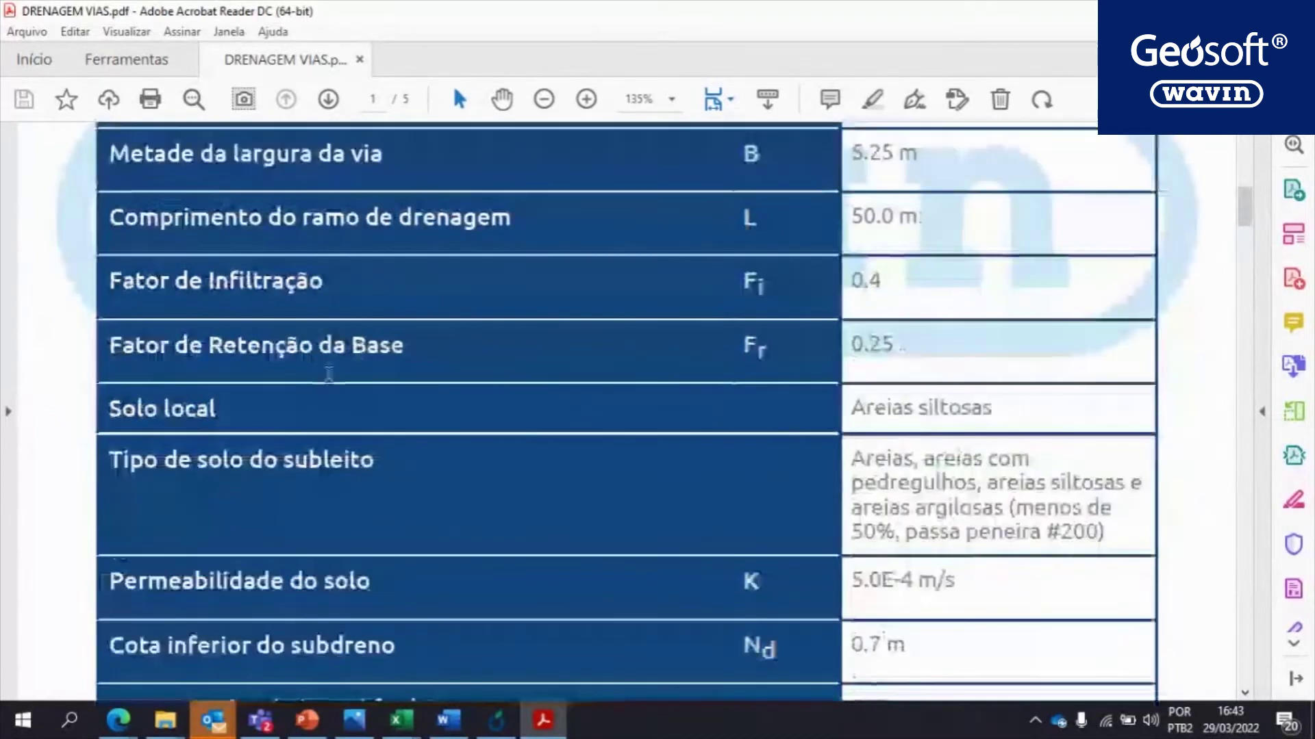
scroll(197, 456, down, 5)
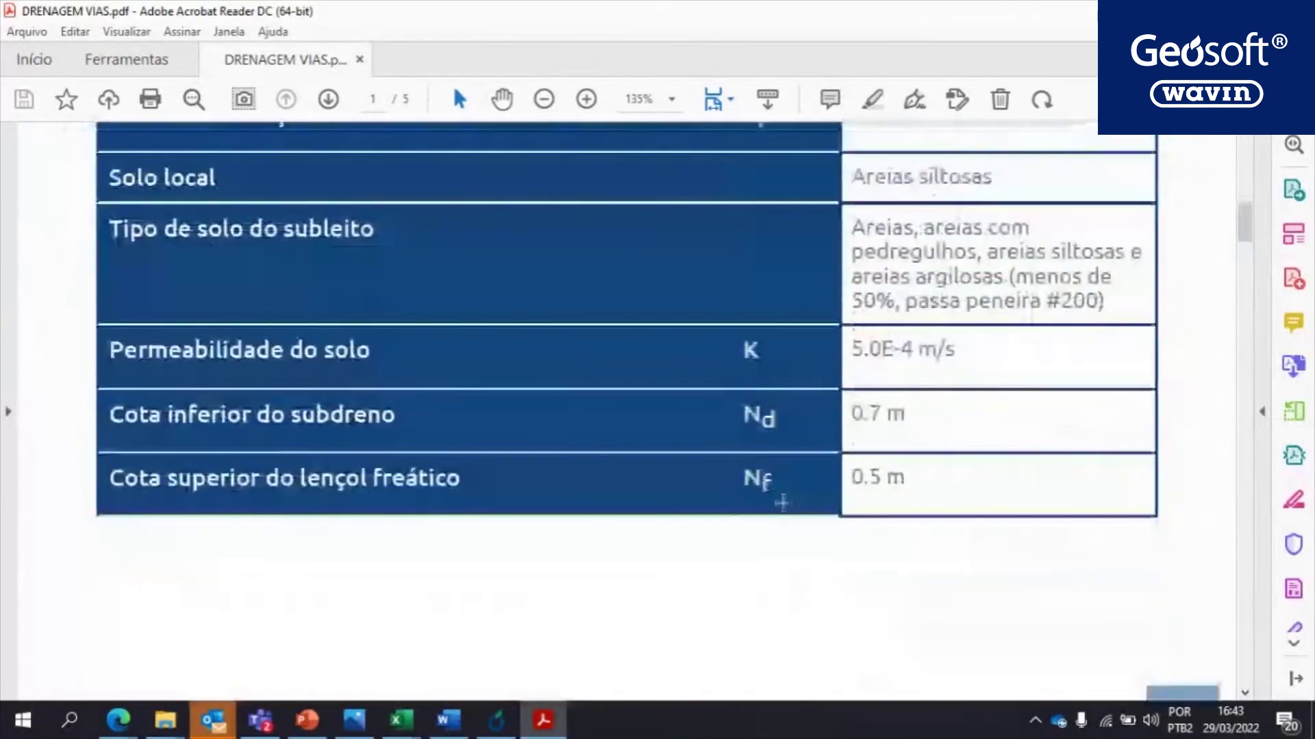
scroll(782, 503, down, 5)
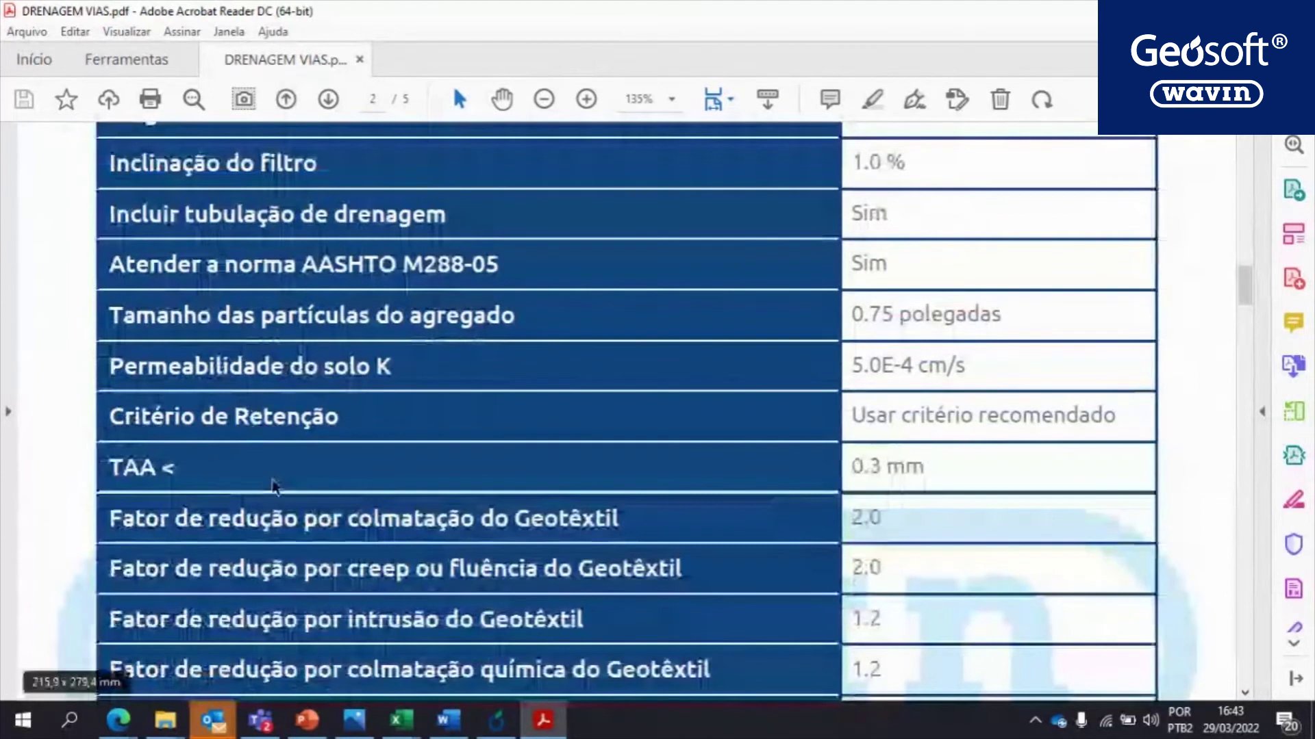
scroll(277, 462, down, 3)
scroll(276, 458, down, 10)
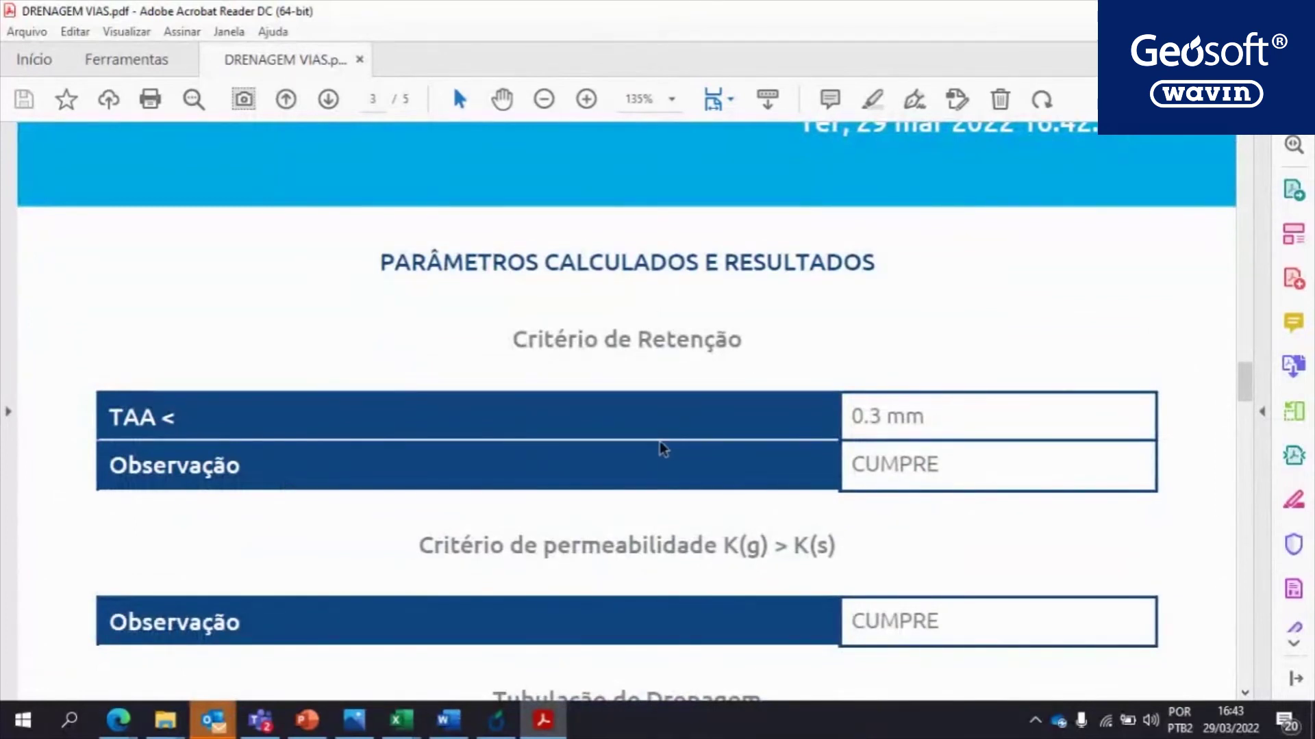
Examine the report's calculated results, from the retention and permeability criteria through survivability to the final section drawing
scroll(660, 447, down, 3)
scroll(661, 446, down, 1)
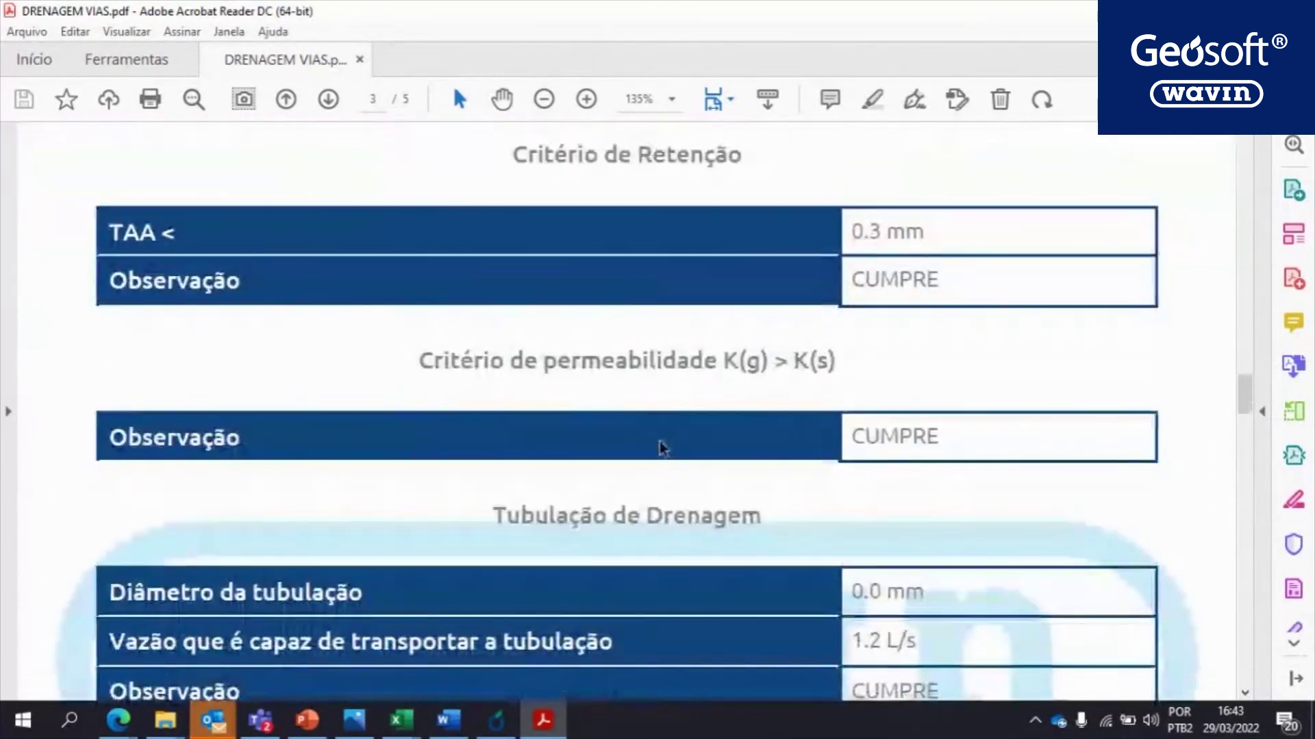
scroll(661, 446, down, 3)
scroll(659, 442, down, 3)
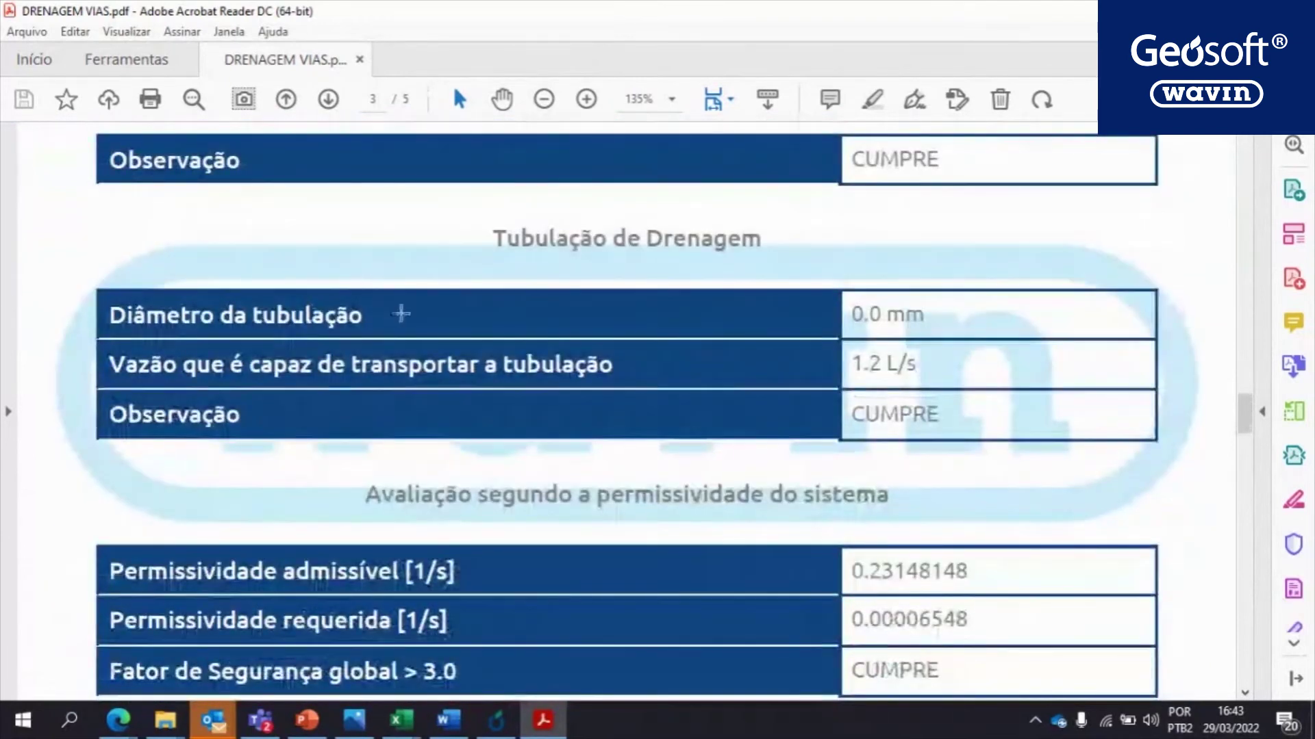
scroll(554, 407, down, 6)
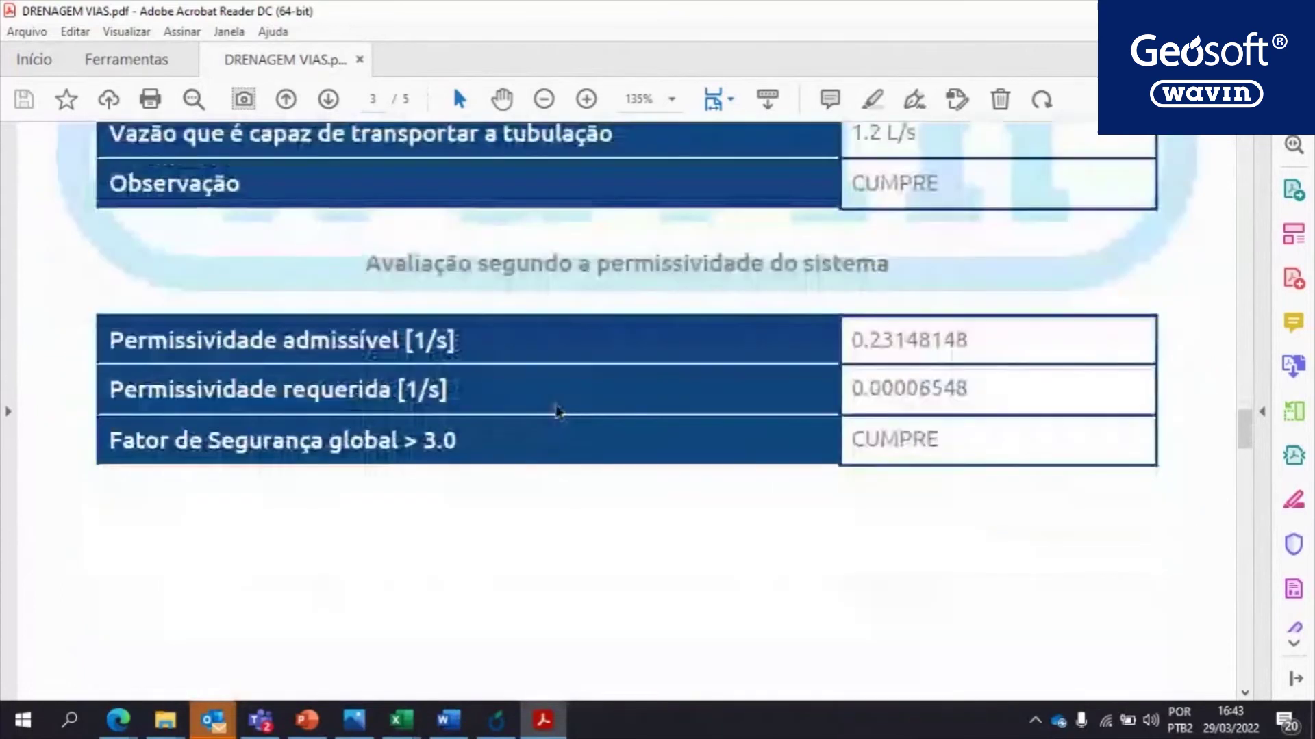
scroll(510, 477, down, 4)
scroll(510, 478, down, 15)
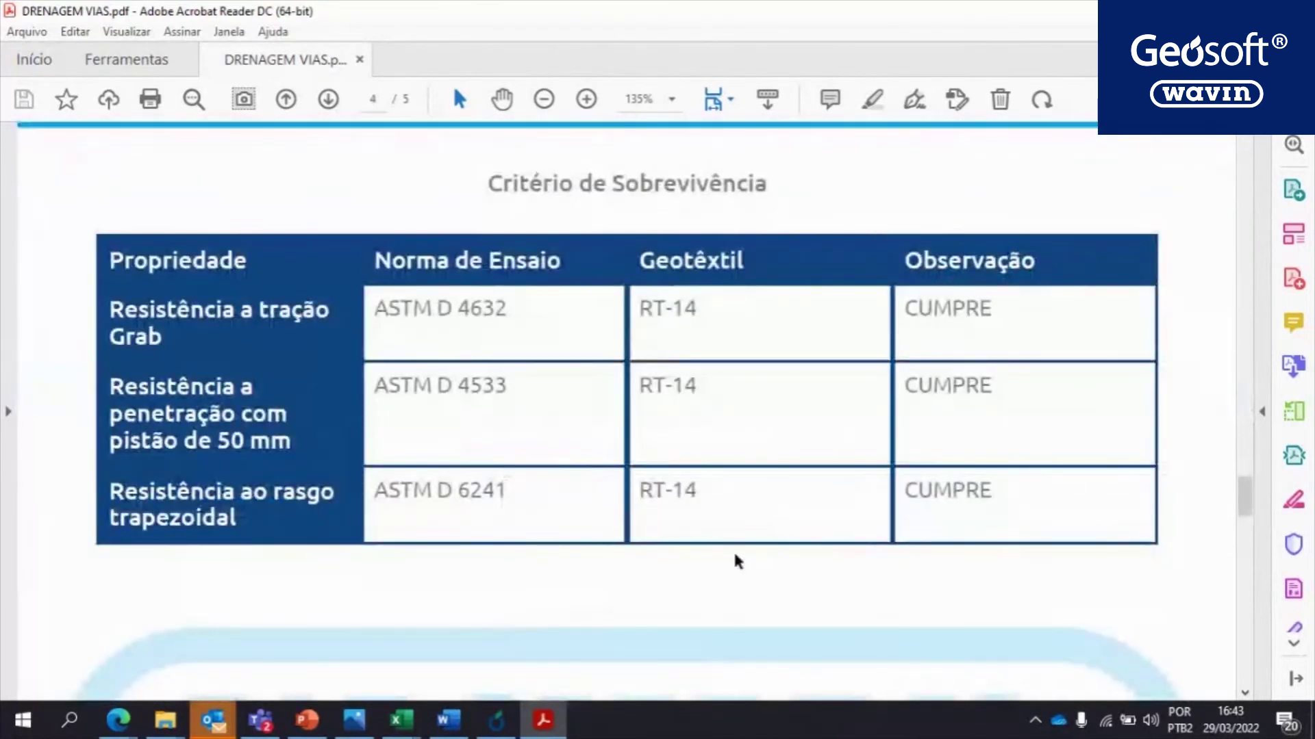
scroll(737, 562, down, 10)
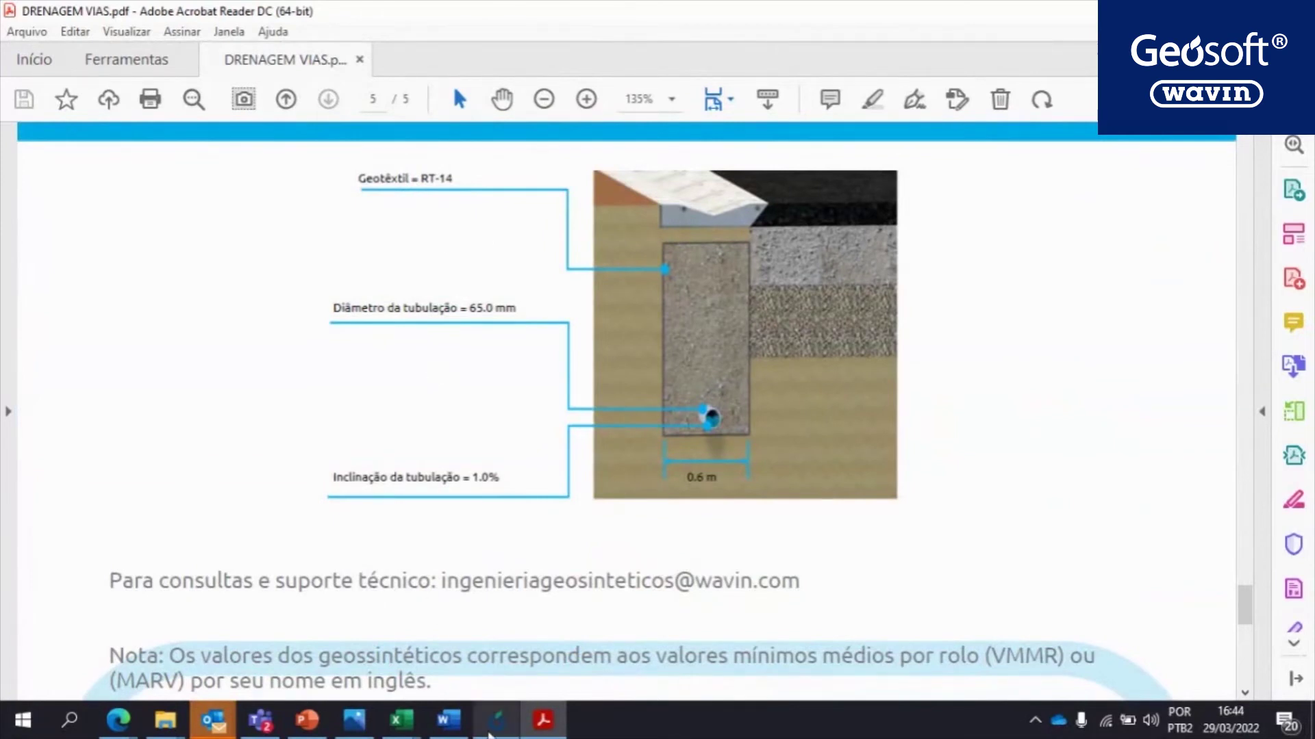
Switch to Geosoft, read the help text on road drainage flow and retention formulas, and return to the drainage system selection
click(497, 720)
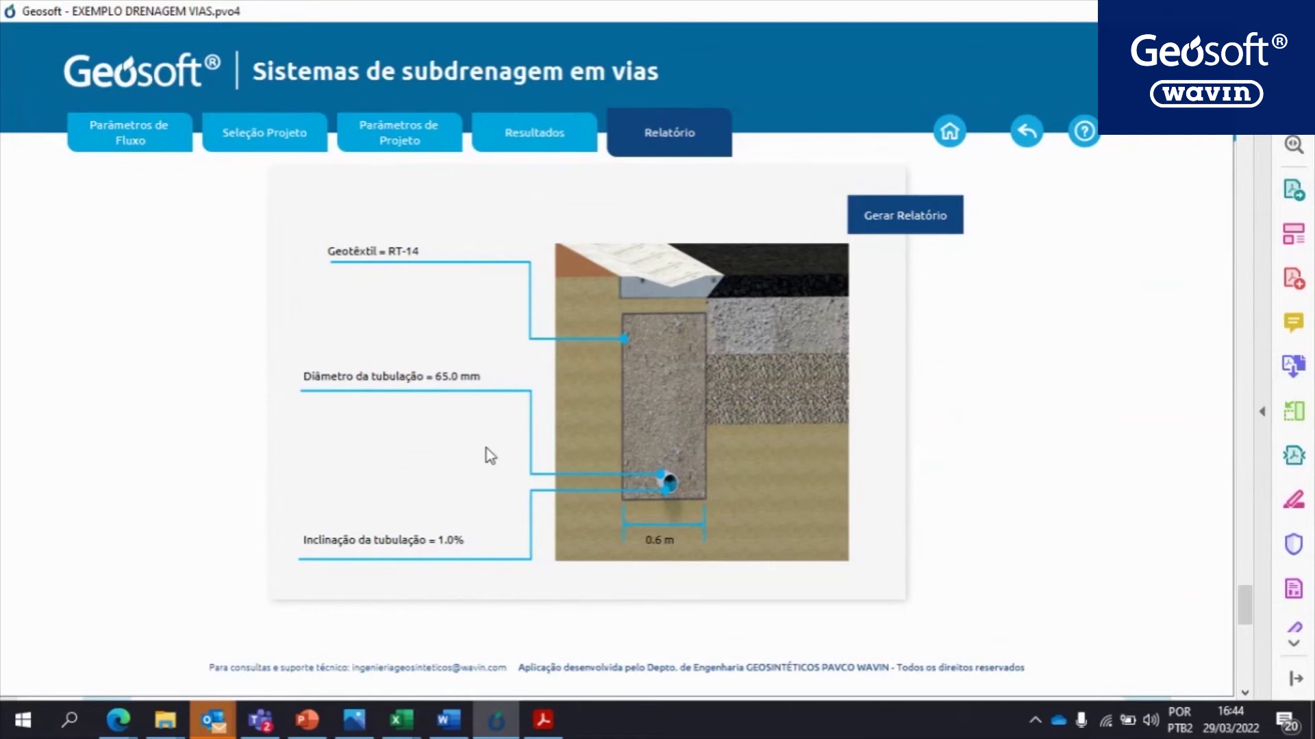
click(1089, 140)
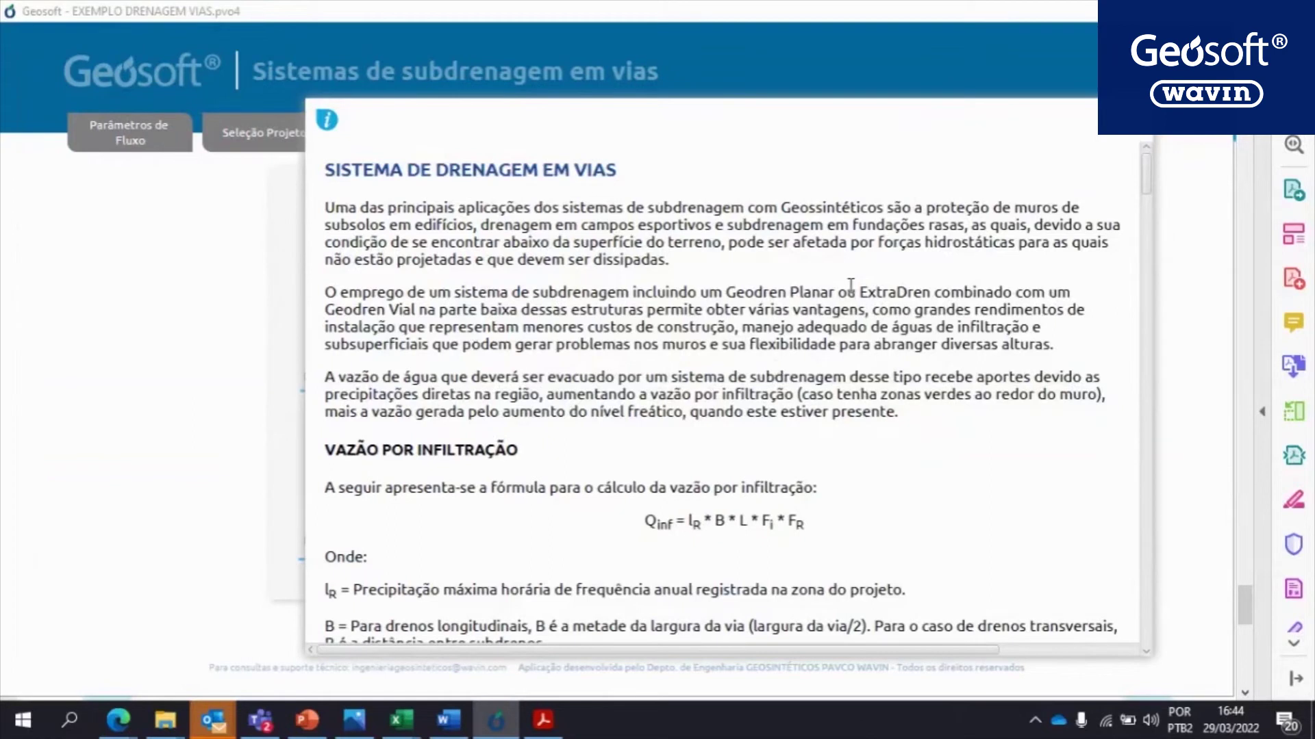
scroll(849, 291, down, 3)
scroll(615, 425, down, 9)
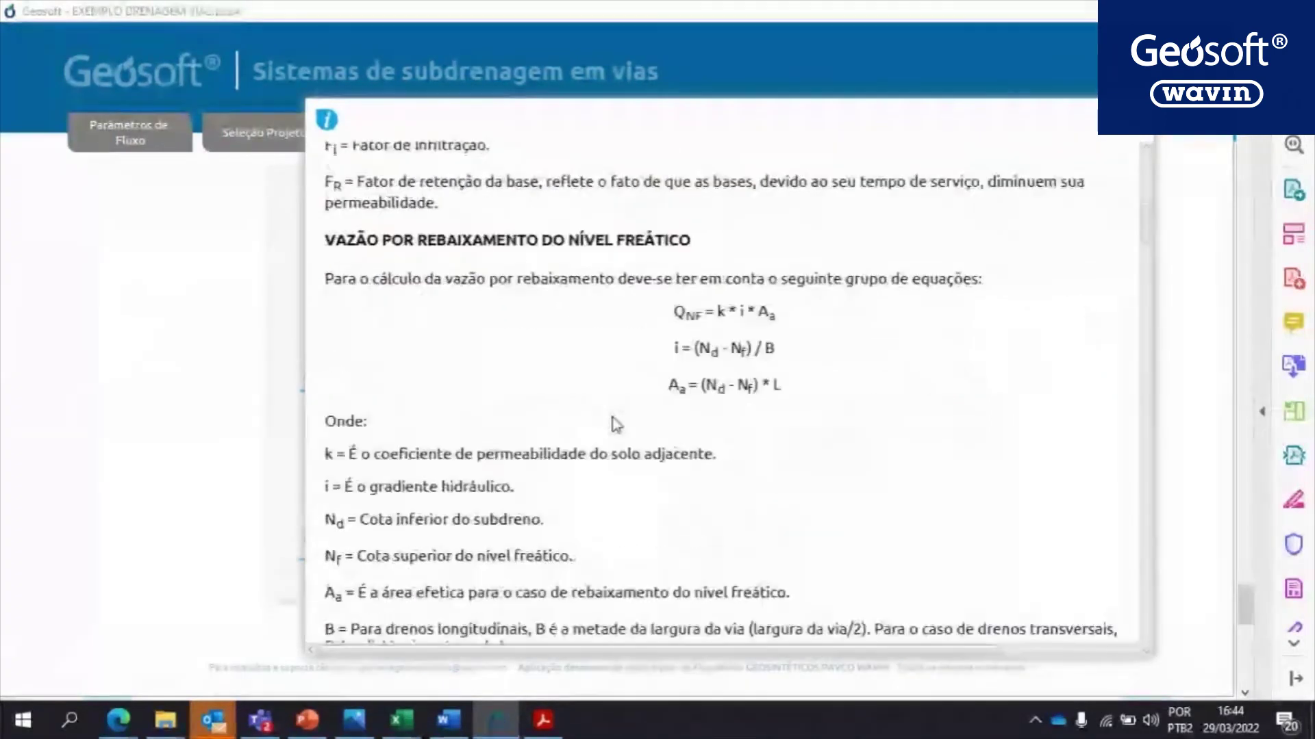
scroll(615, 425, down, 2)
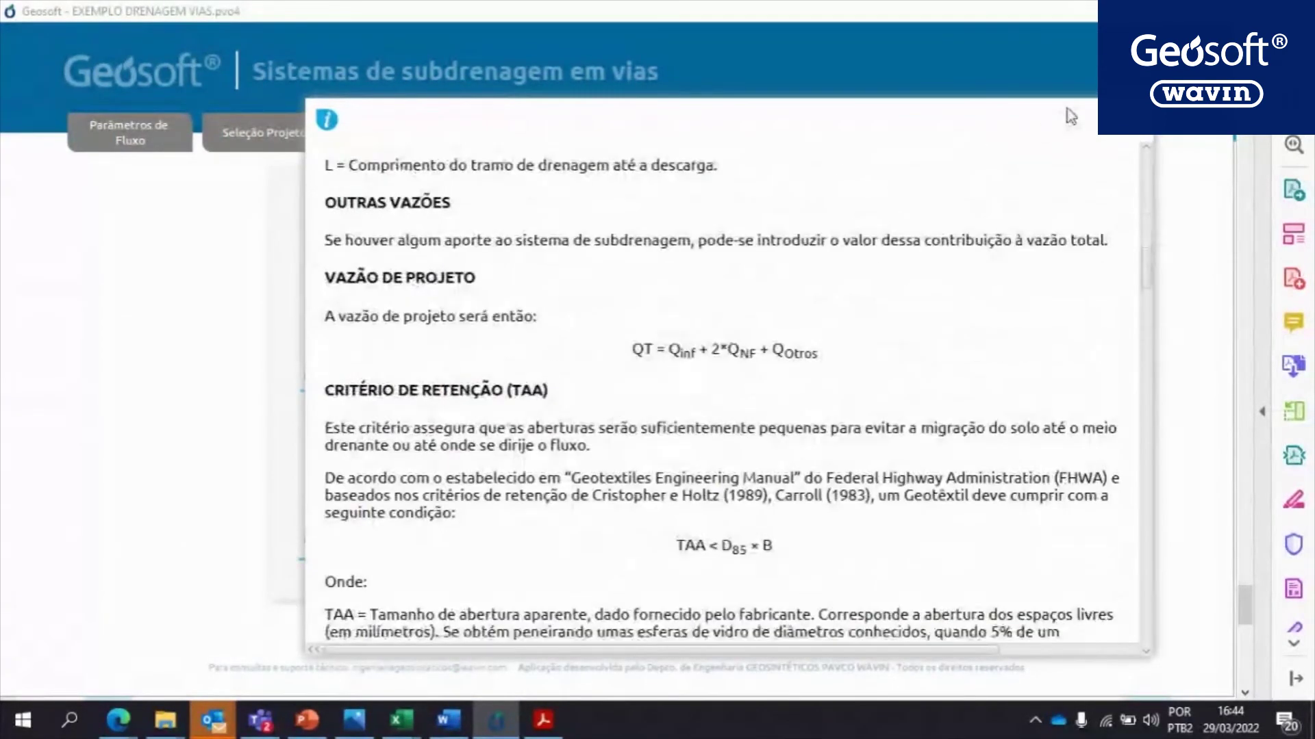
click(170, 125)
click(293, 134)
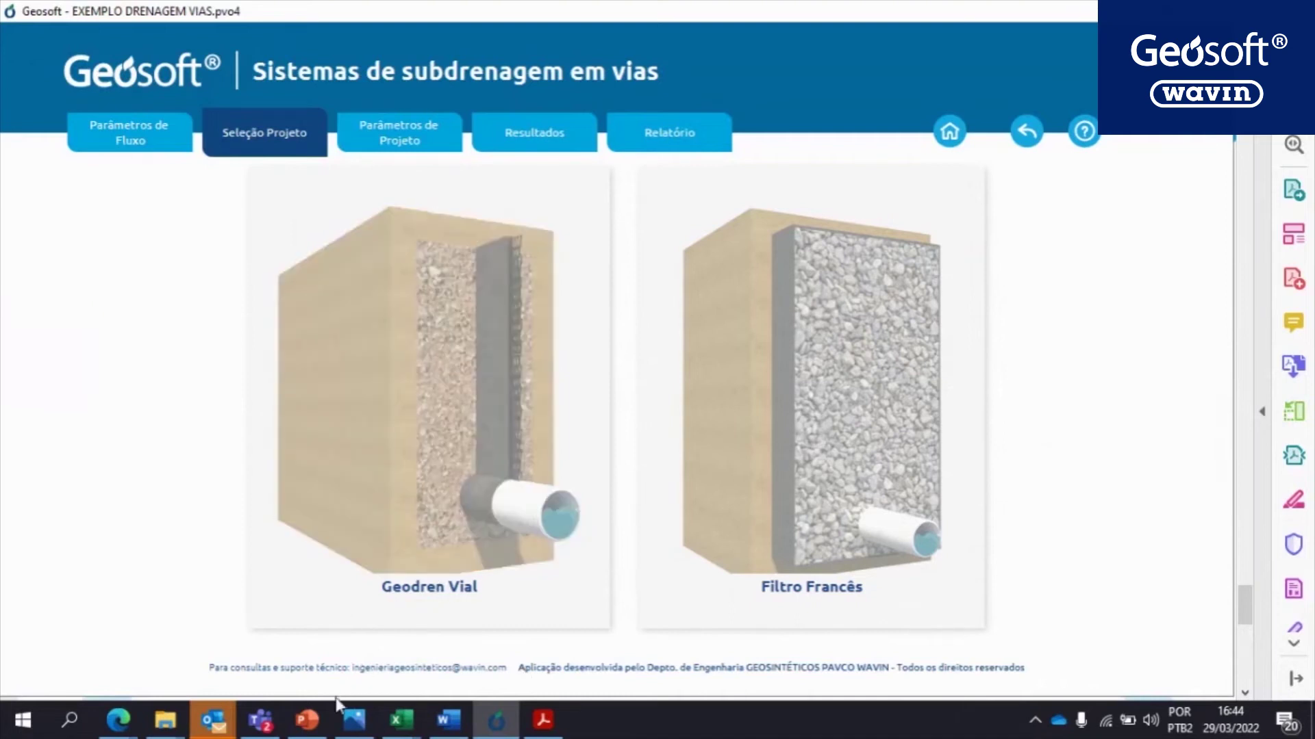
Switch to PowerPoint, start the slide show from Agenda slide 41 and advance to the road drainage geocomposite diagram on slide 43
click(312, 723)
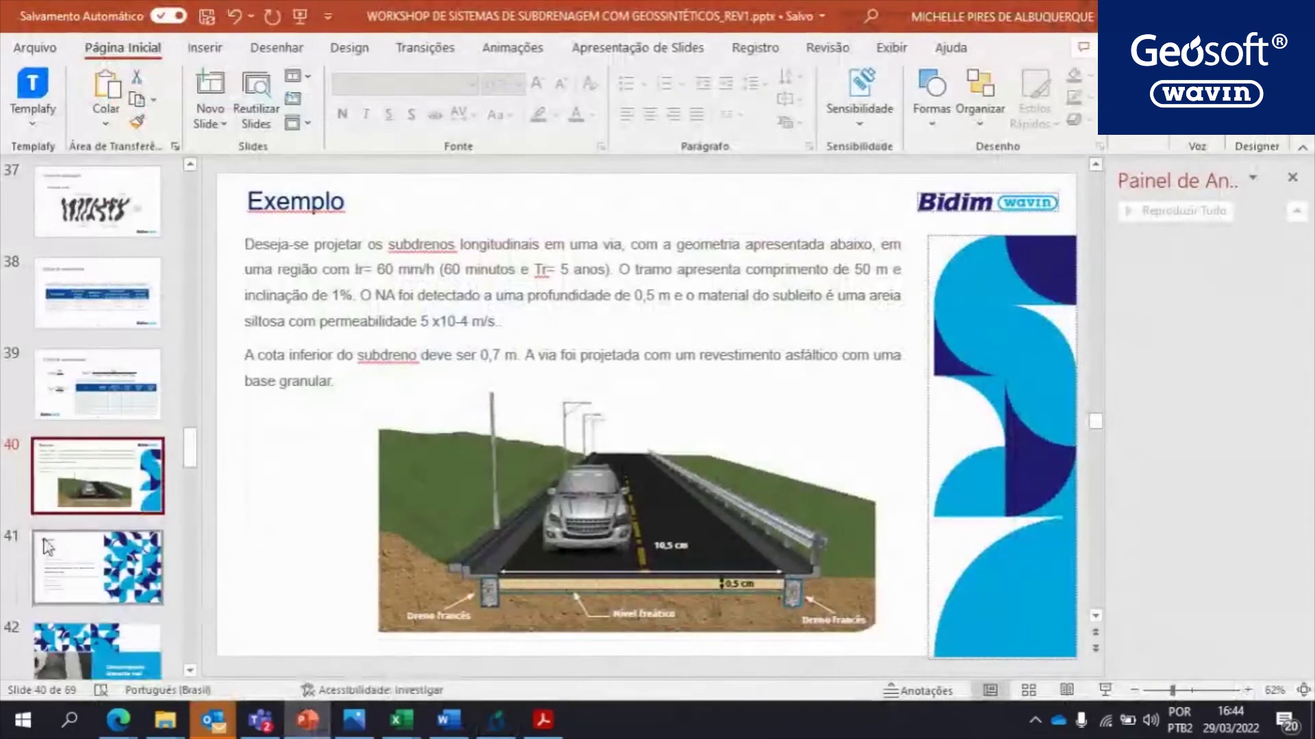
key(Page_Down)
click(1106, 690)
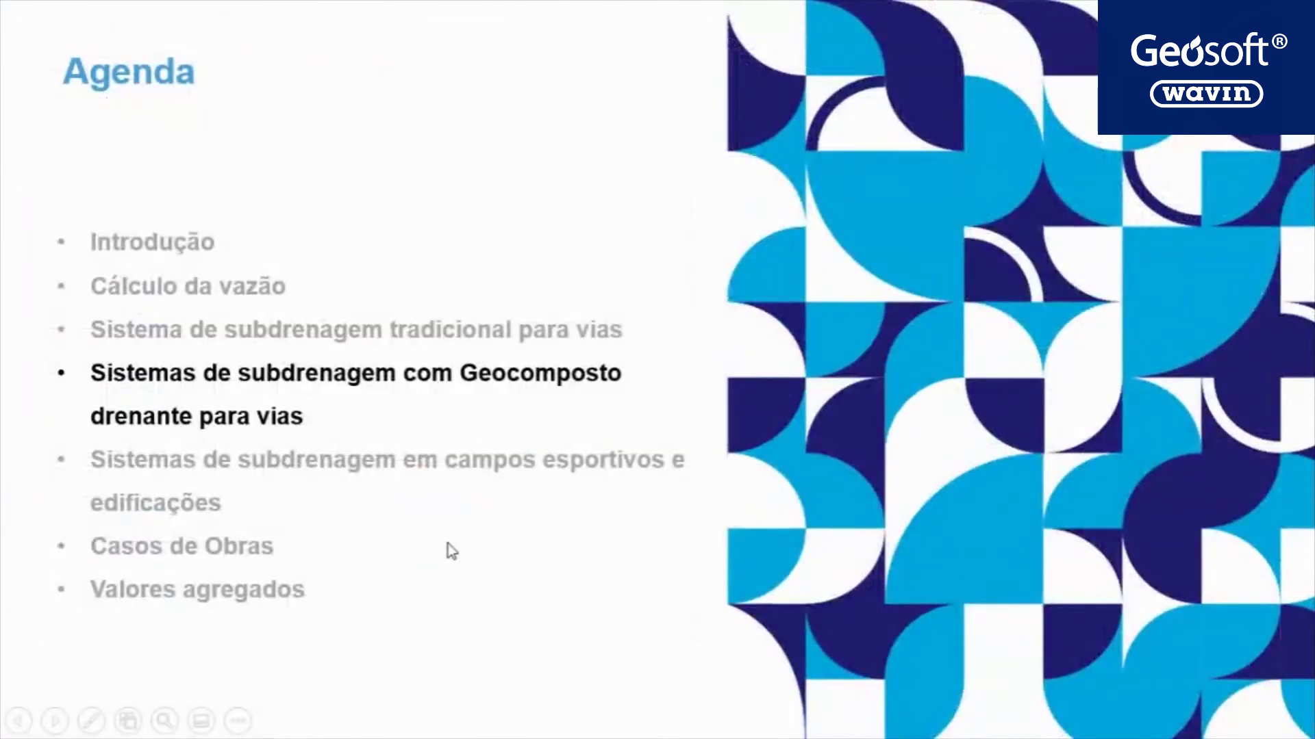
key(Page_Down)
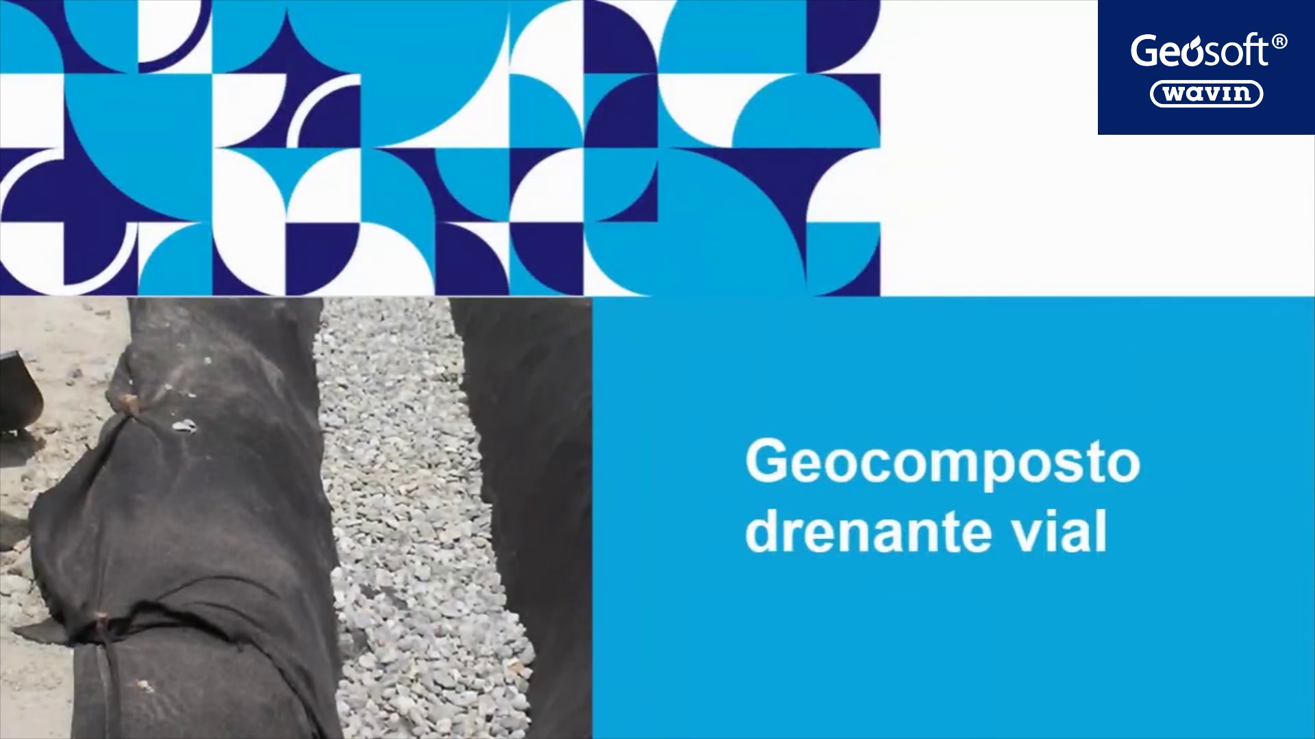
key(Page_Down)
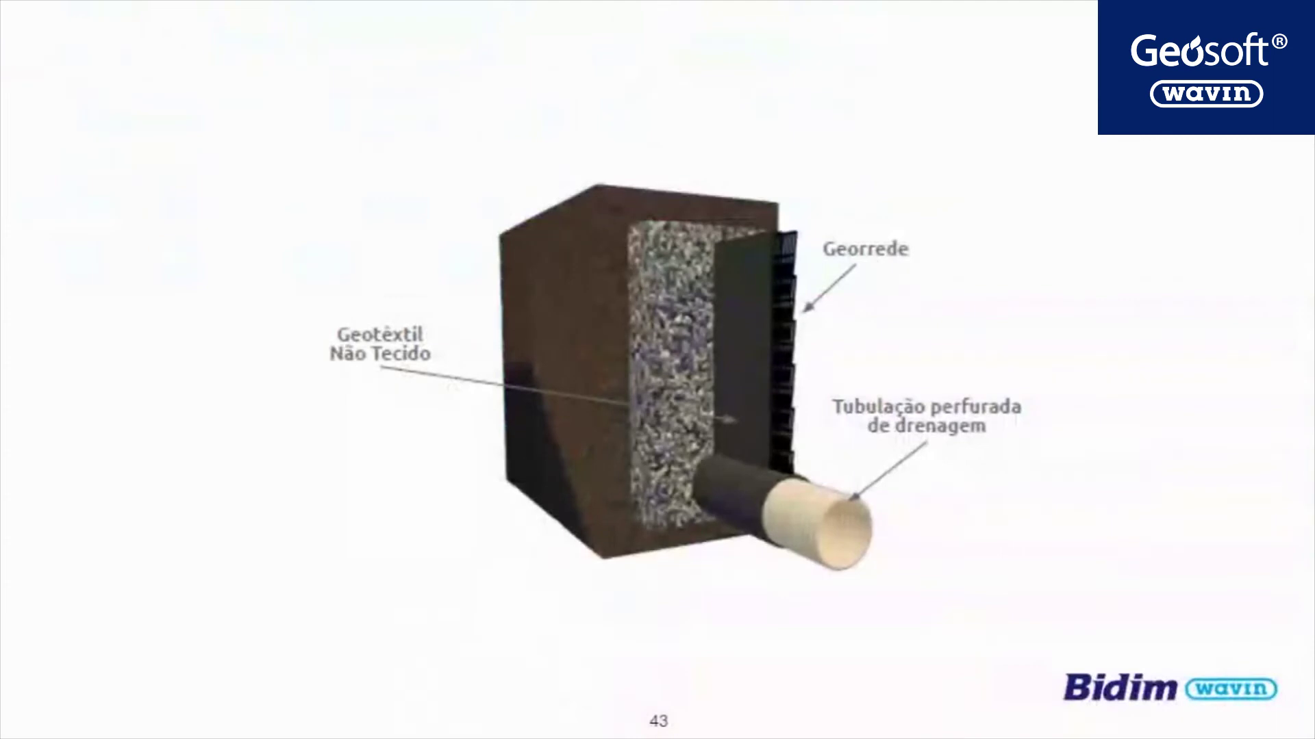
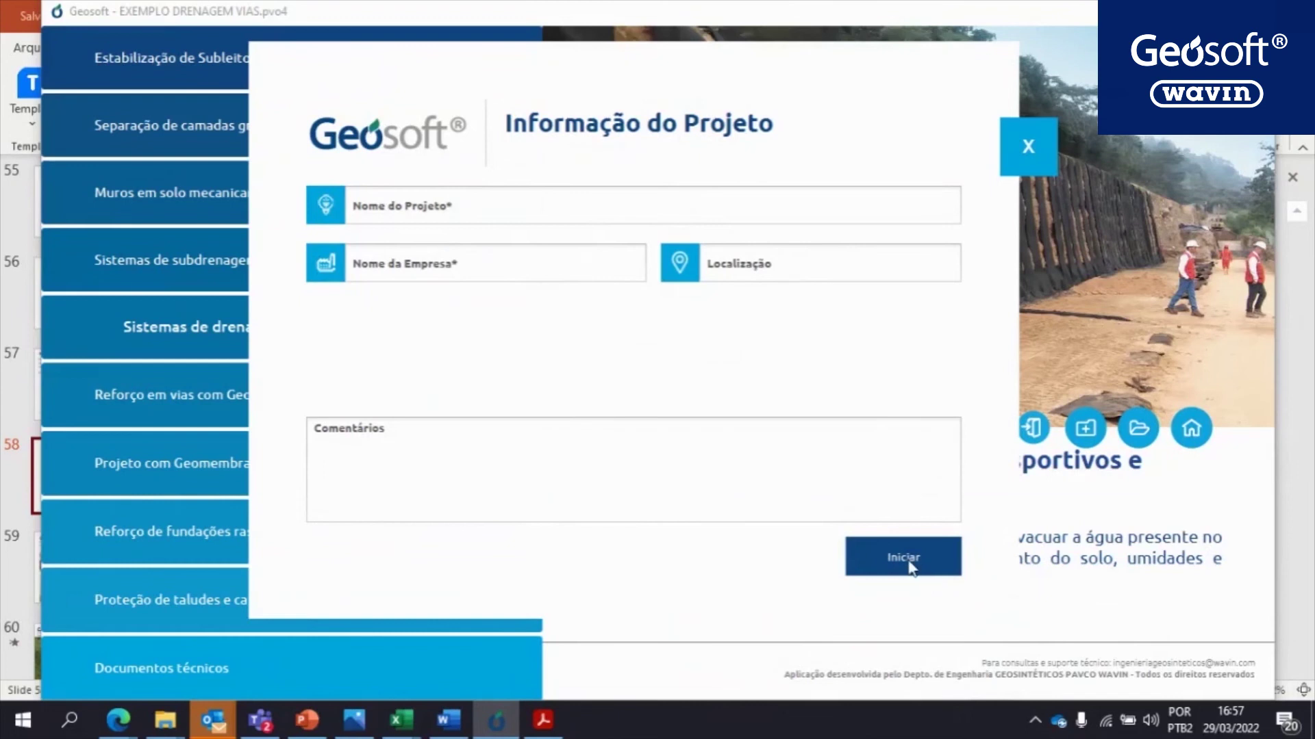
Start the DRENAGEM CAMPO project in Geosoft, choosing Campos Esportivos and the espinha de peixe drainage system
click(904, 558)
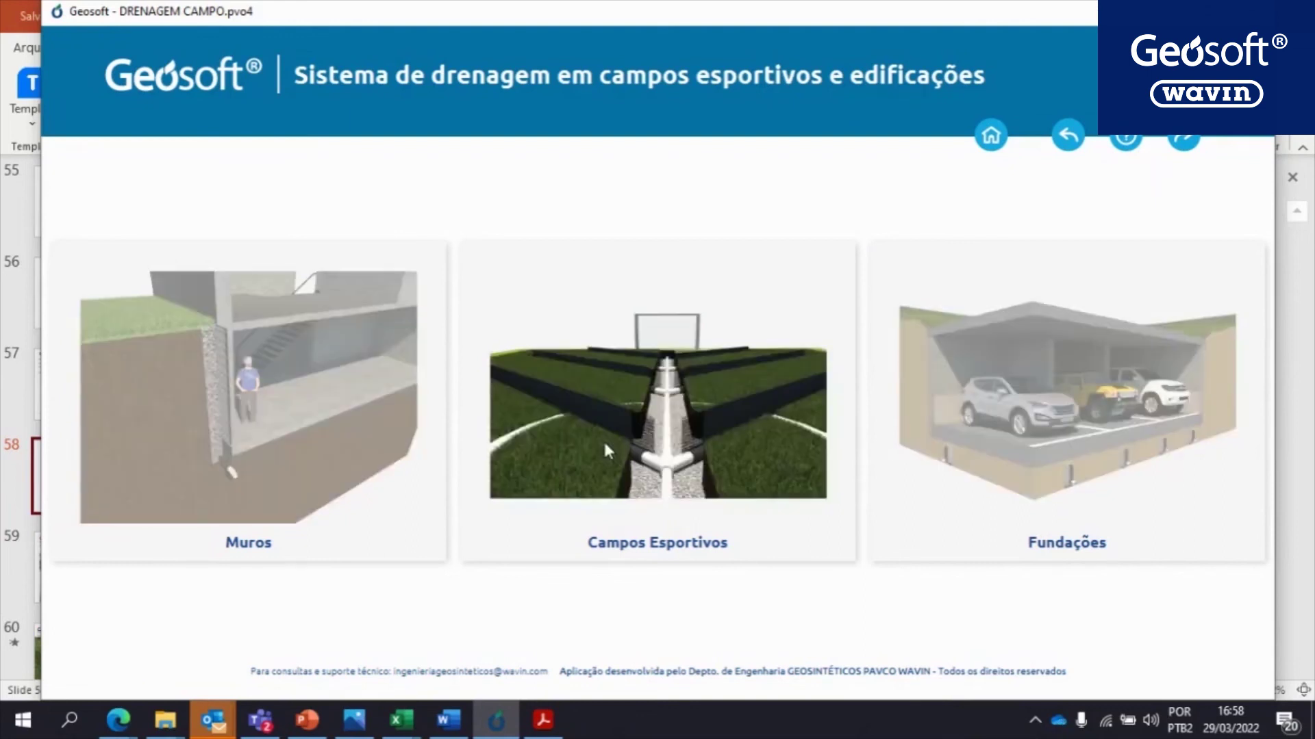
click(609, 445)
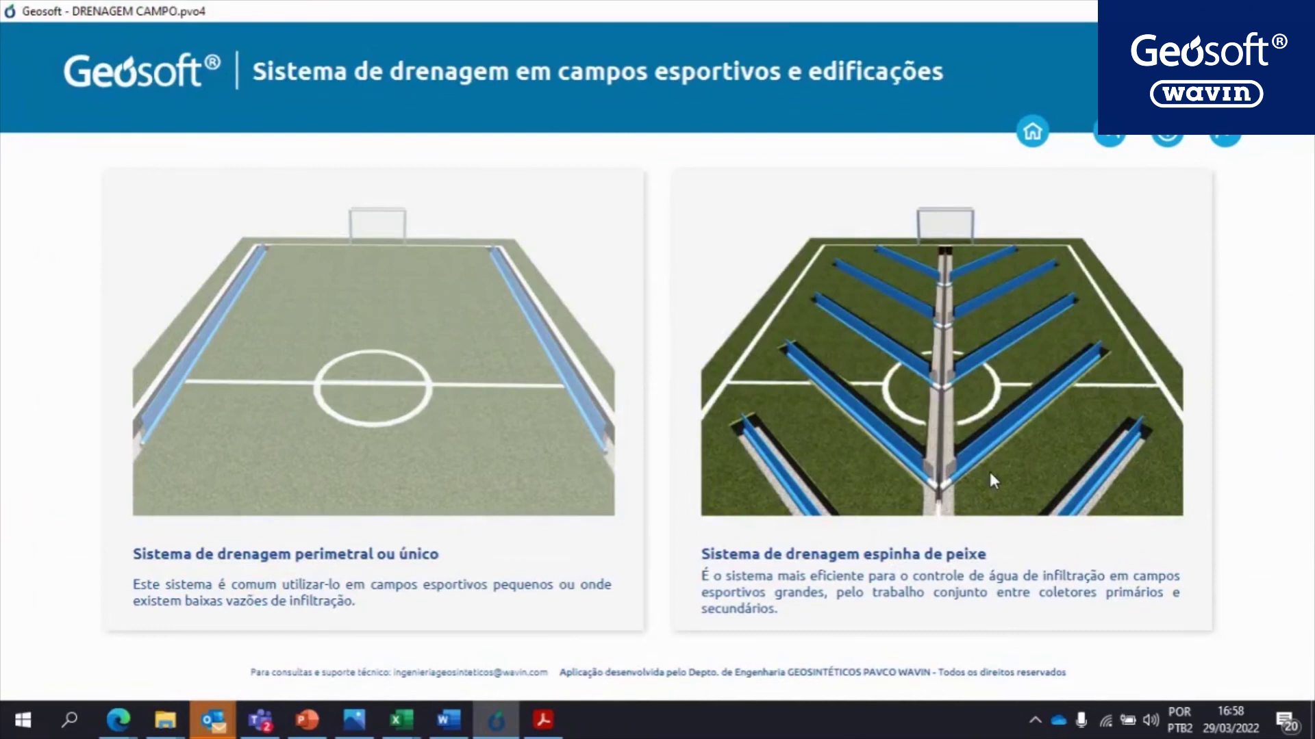
click(990, 474)
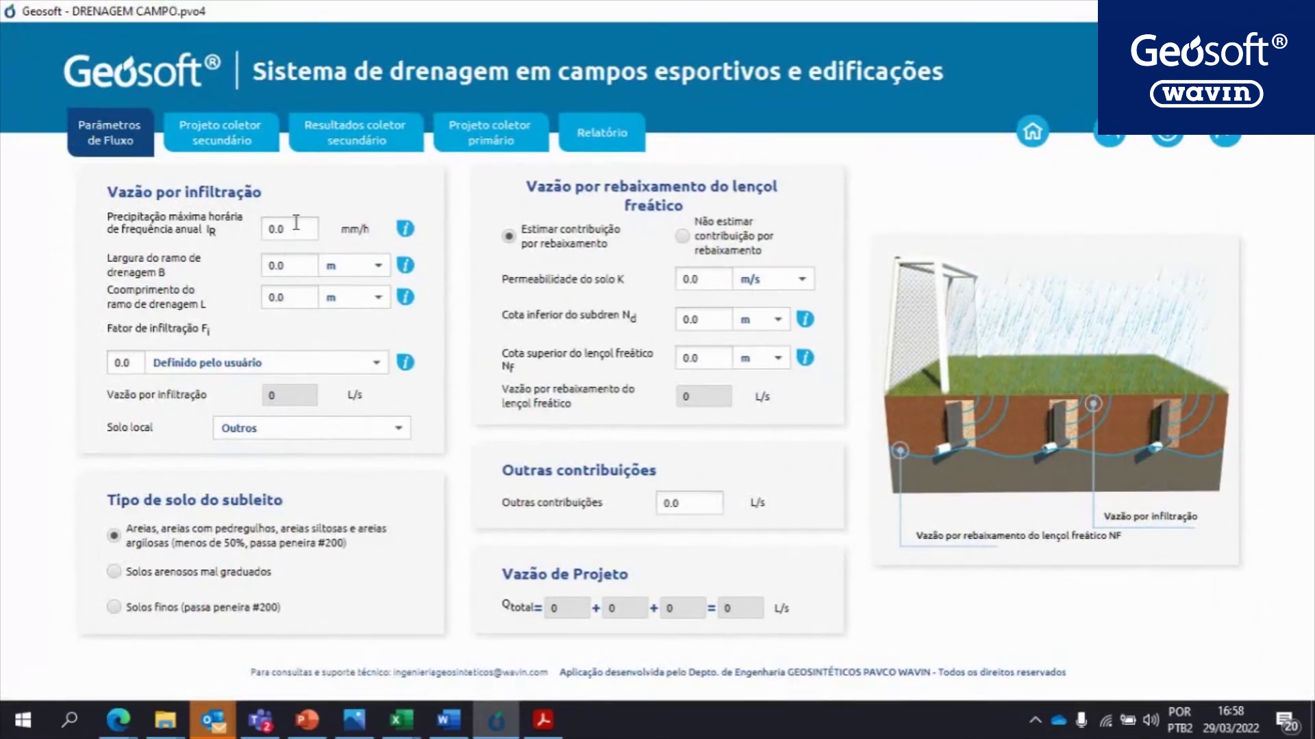
Set the maximum hourly precipitation to 35.0 mm/h and switch to PowerPoint to check the football field layout and example data
click(280, 229)
text(35.0)
click(306, 267)
click(307, 720)
click(107, 302)
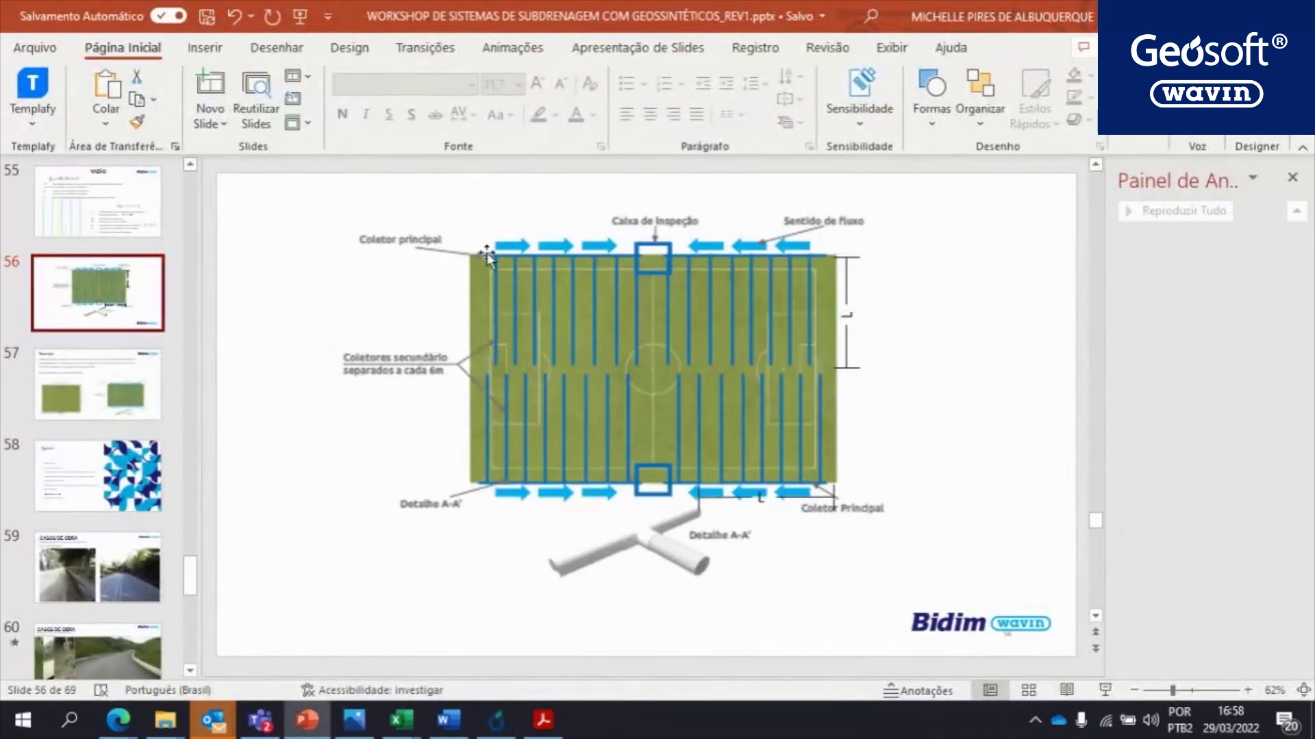
click(112, 416)
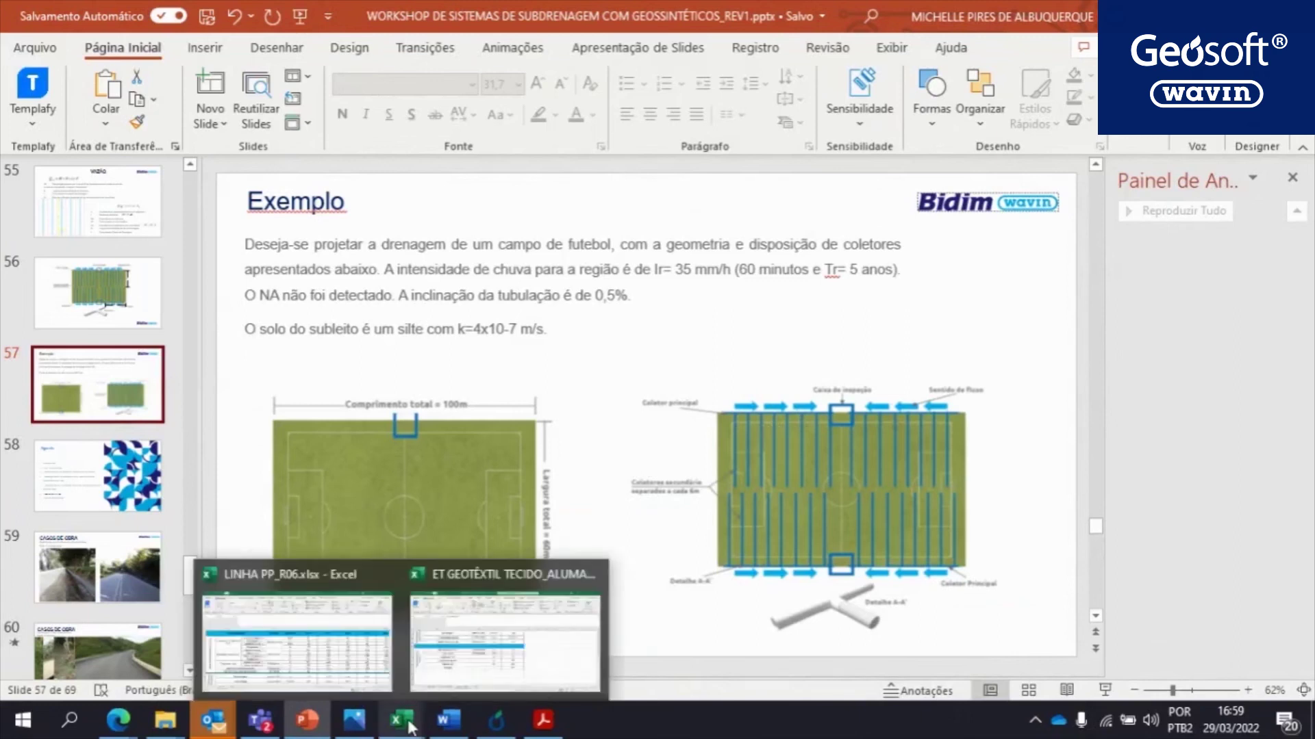
Back in Geosoft, set the drainage branch width to 30 m, its length to 50 m and the infiltration factor to Cobertura de grama | 0.75
click(496, 720)
drag(289, 265, 169, 251)
text(30)
key(Tab)
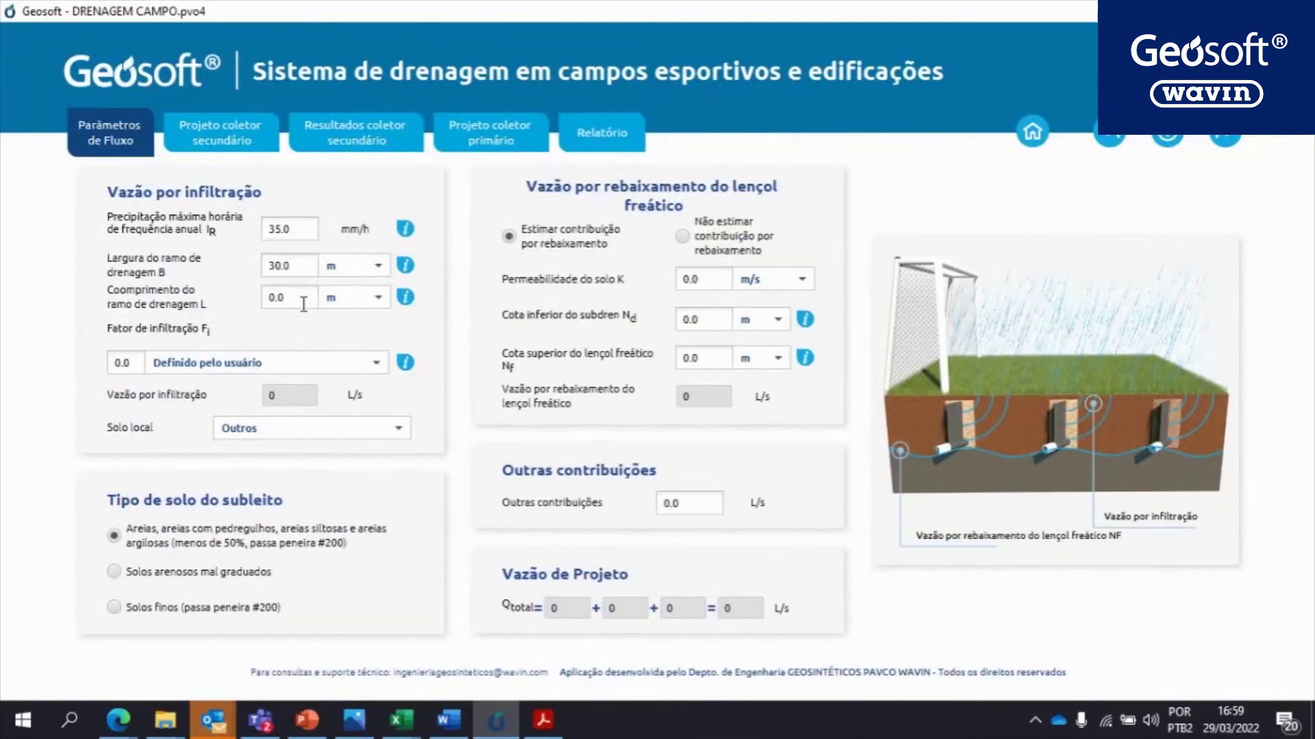
text(50)
click(376, 363)
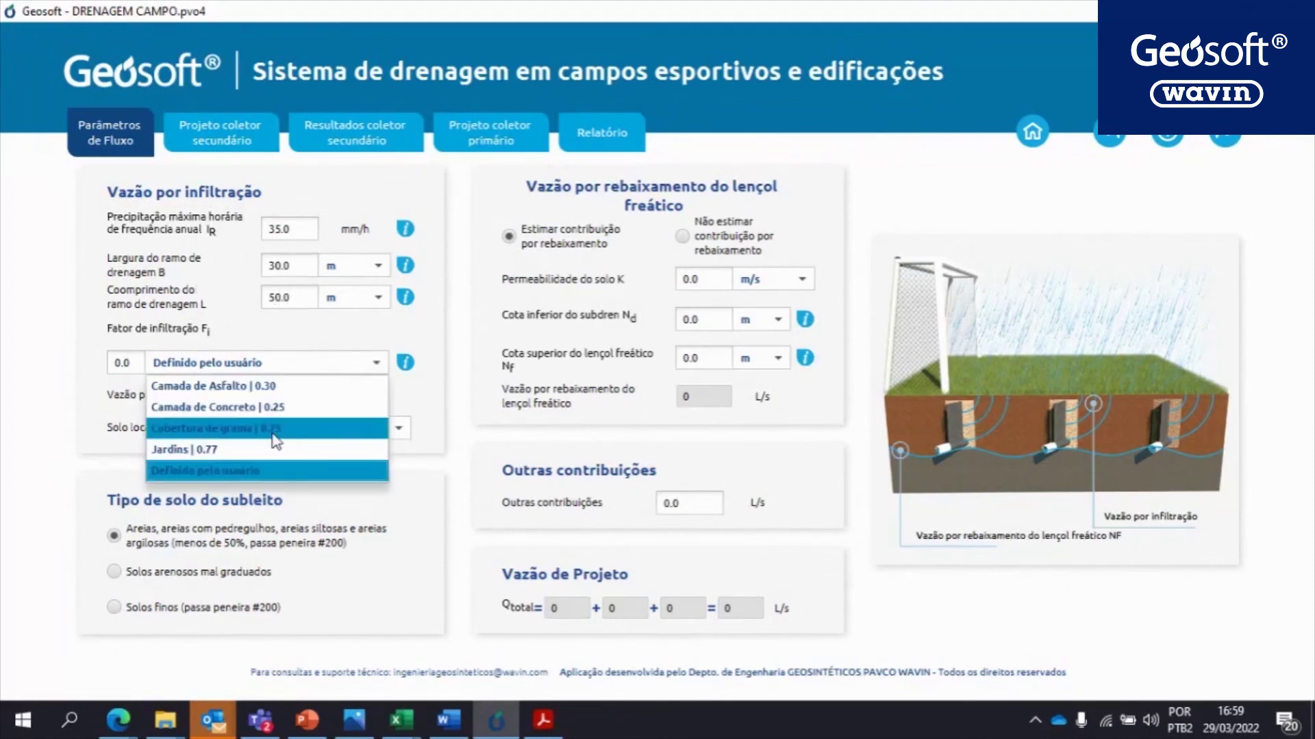
click(192, 429)
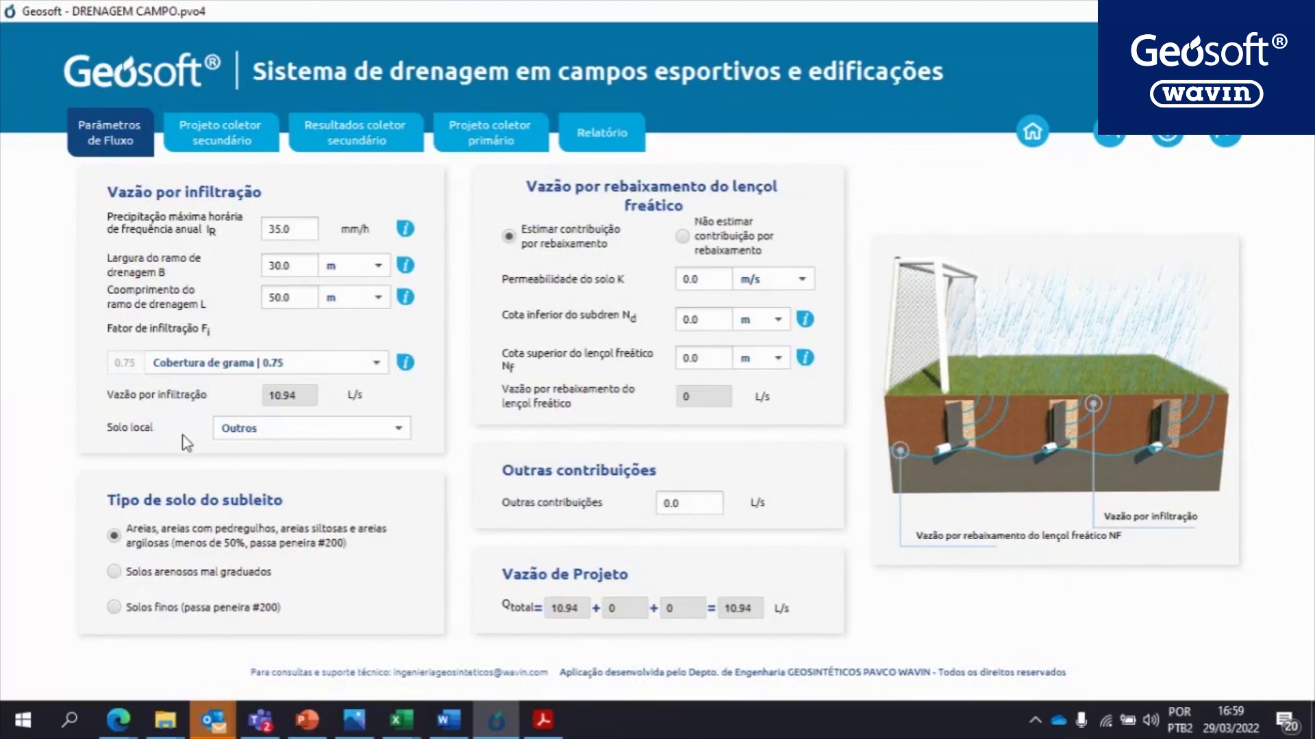
Set the local soil to Siltes, exclude the water-table lowering contribution, and proceed to the secondary collector design
click(296, 431)
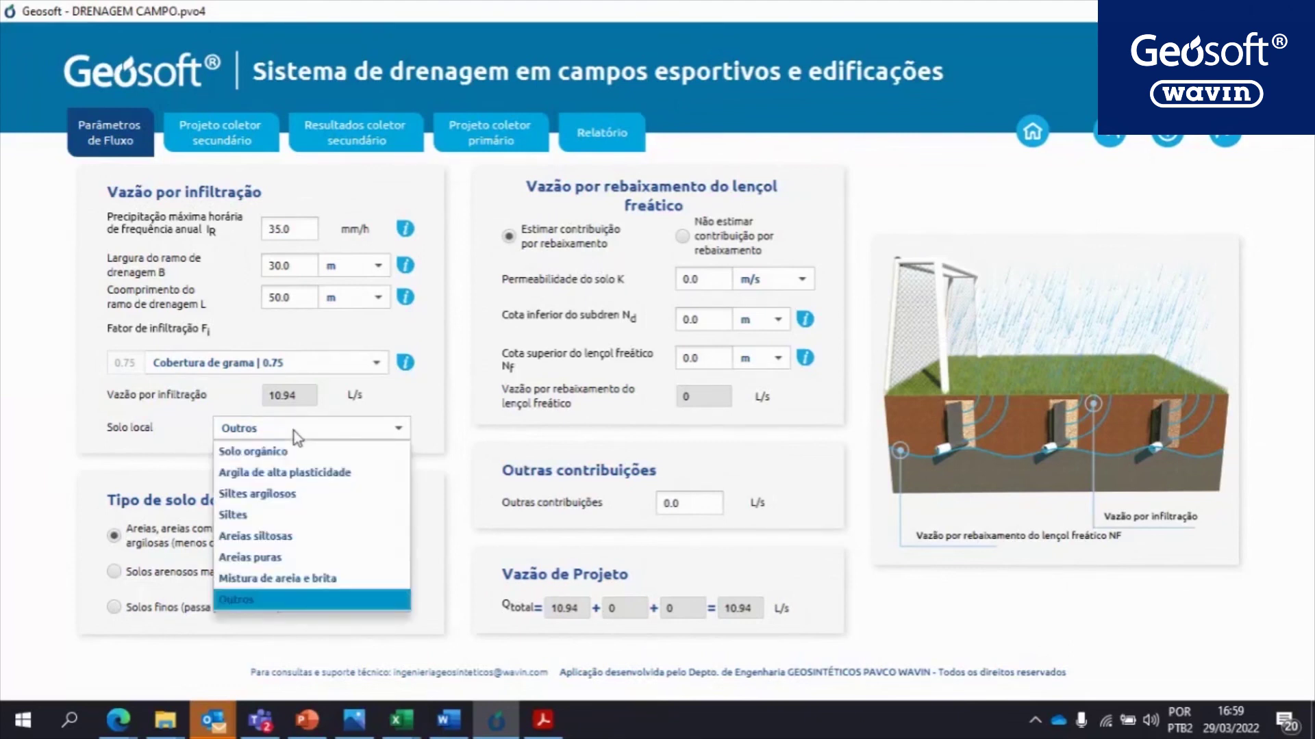
click(243, 517)
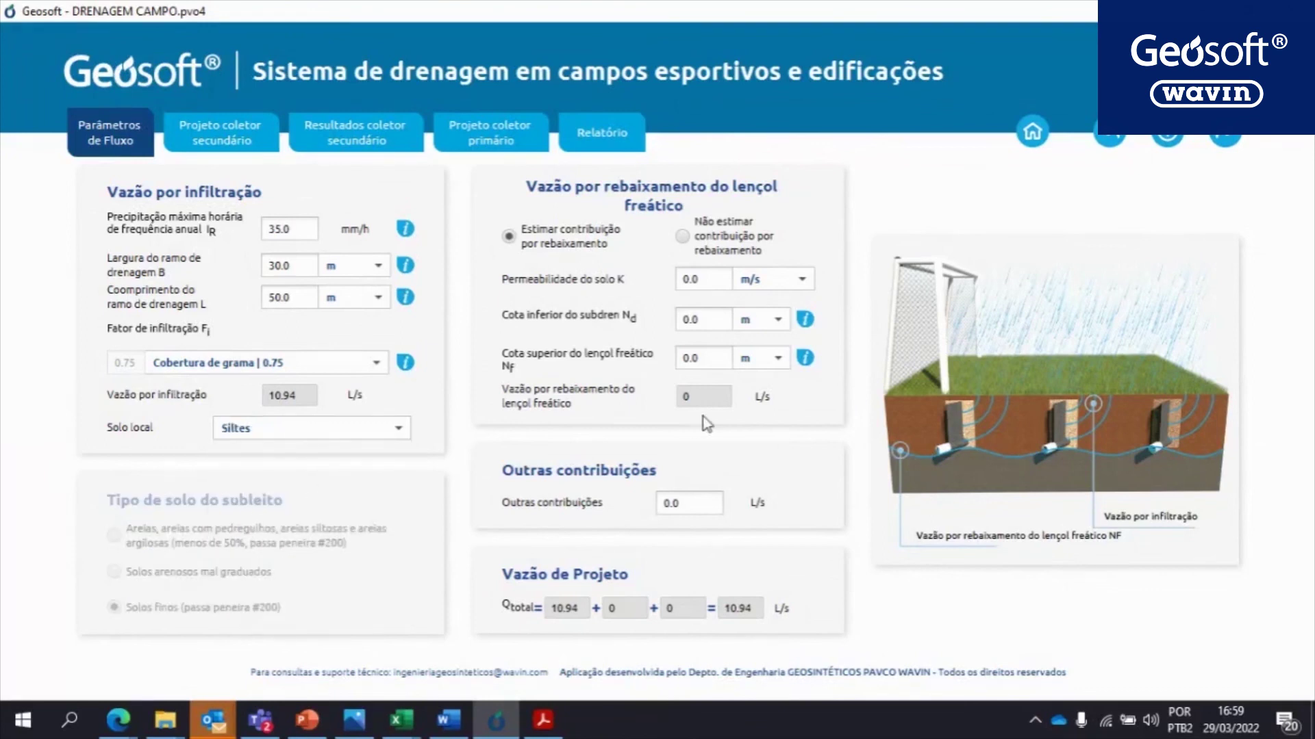
click(681, 236)
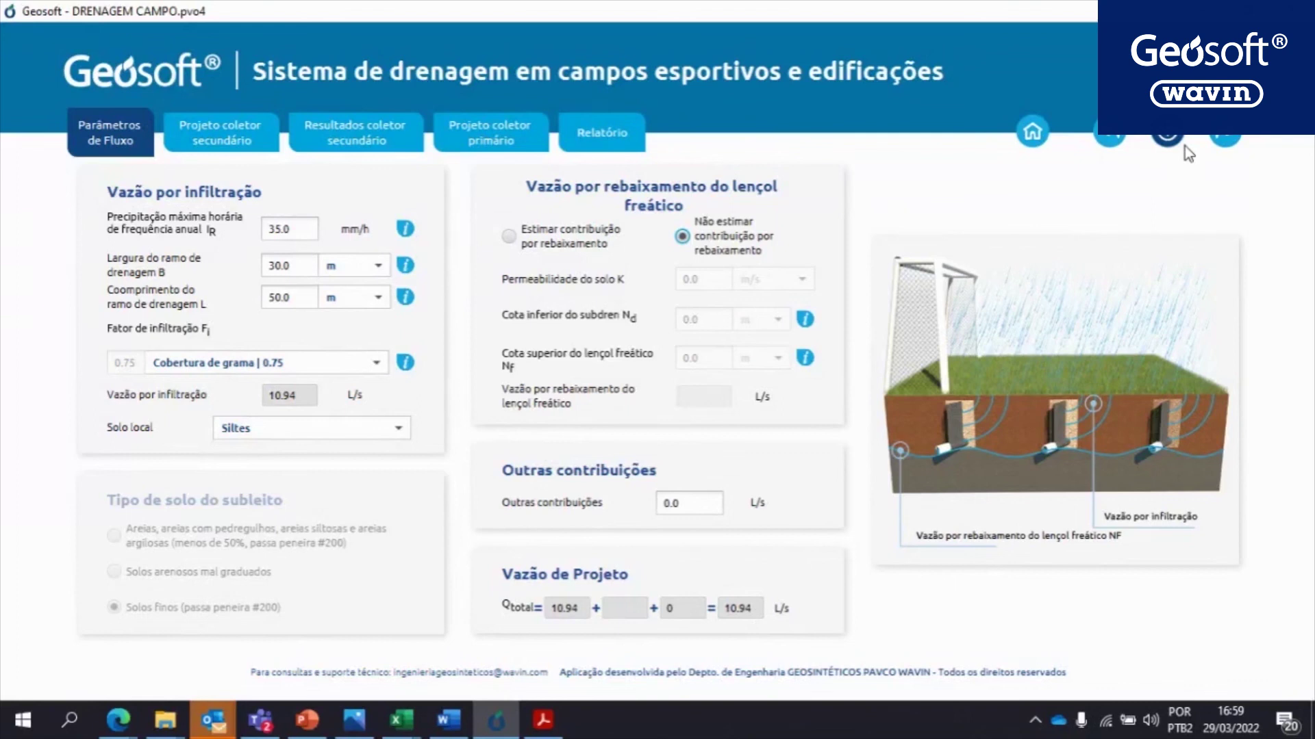
click(1221, 140)
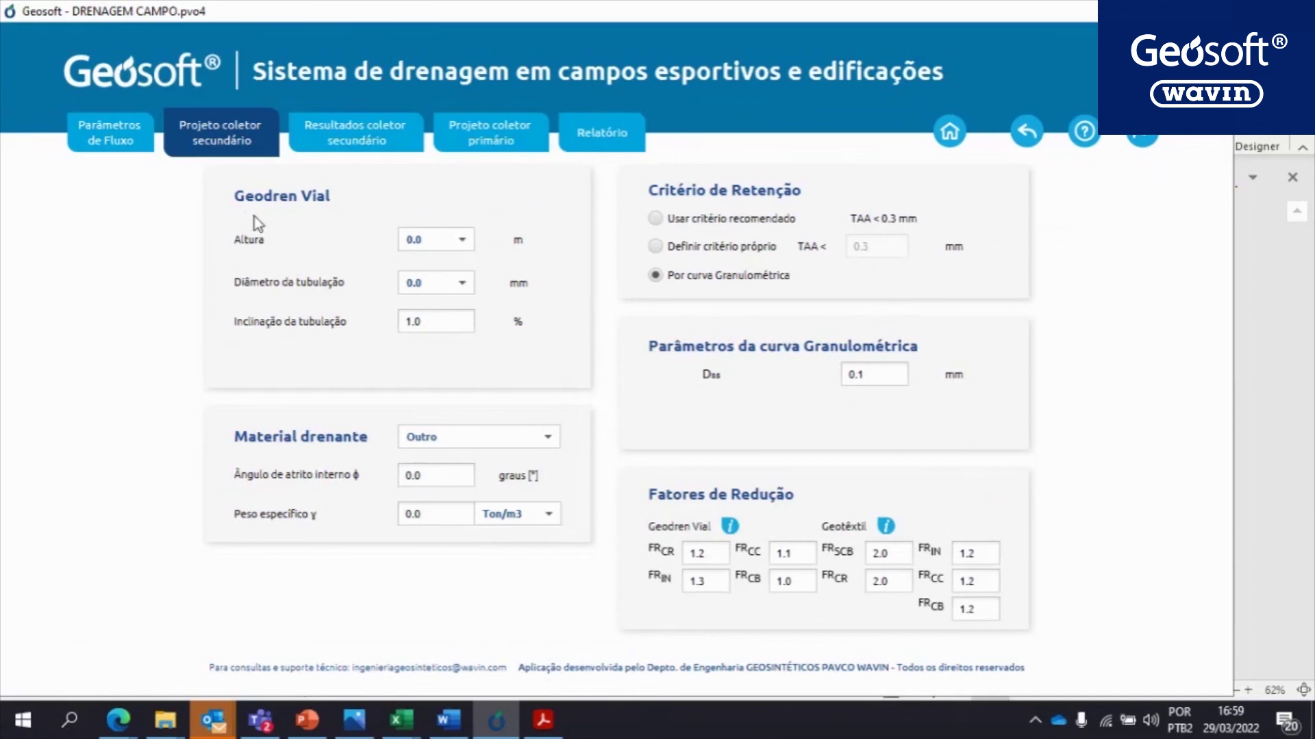
Set the secondary collector's Geodren Vial height to 1.0 m and its pipe diameter to 100 mm
click(466, 243)
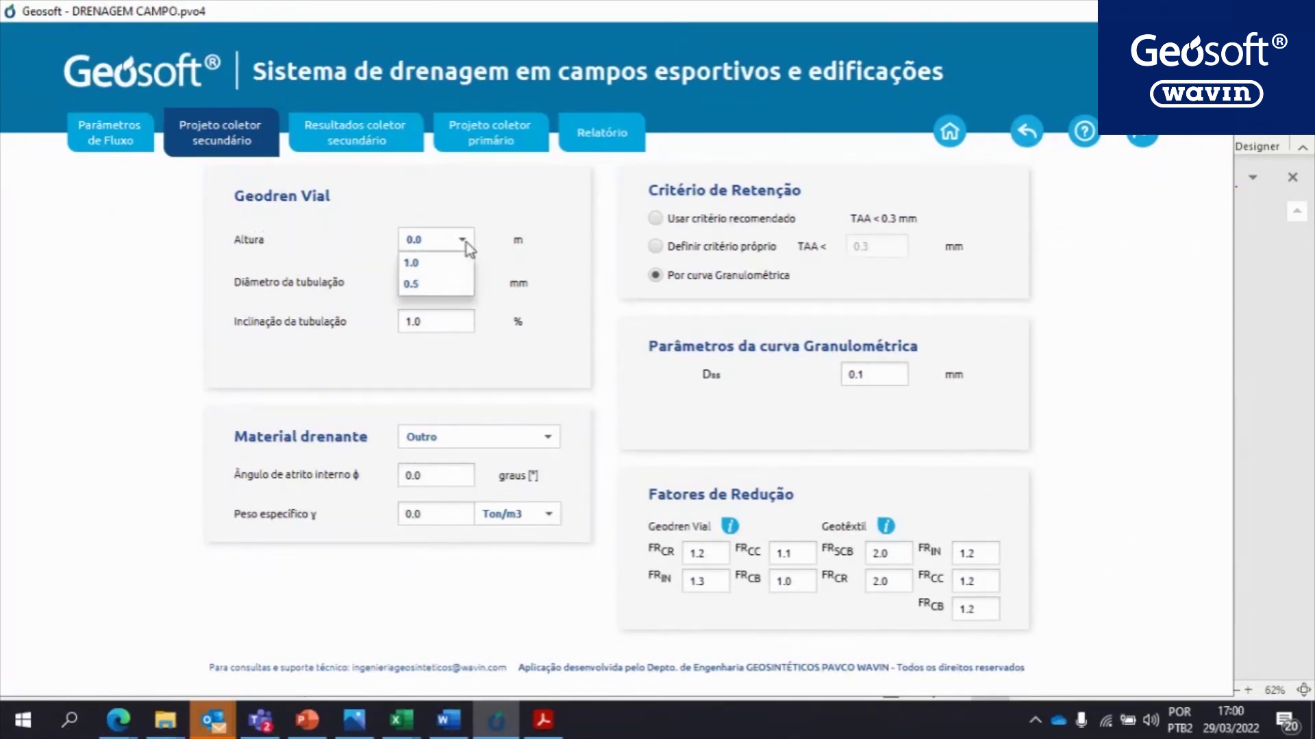
click(418, 267)
click(462, 288)
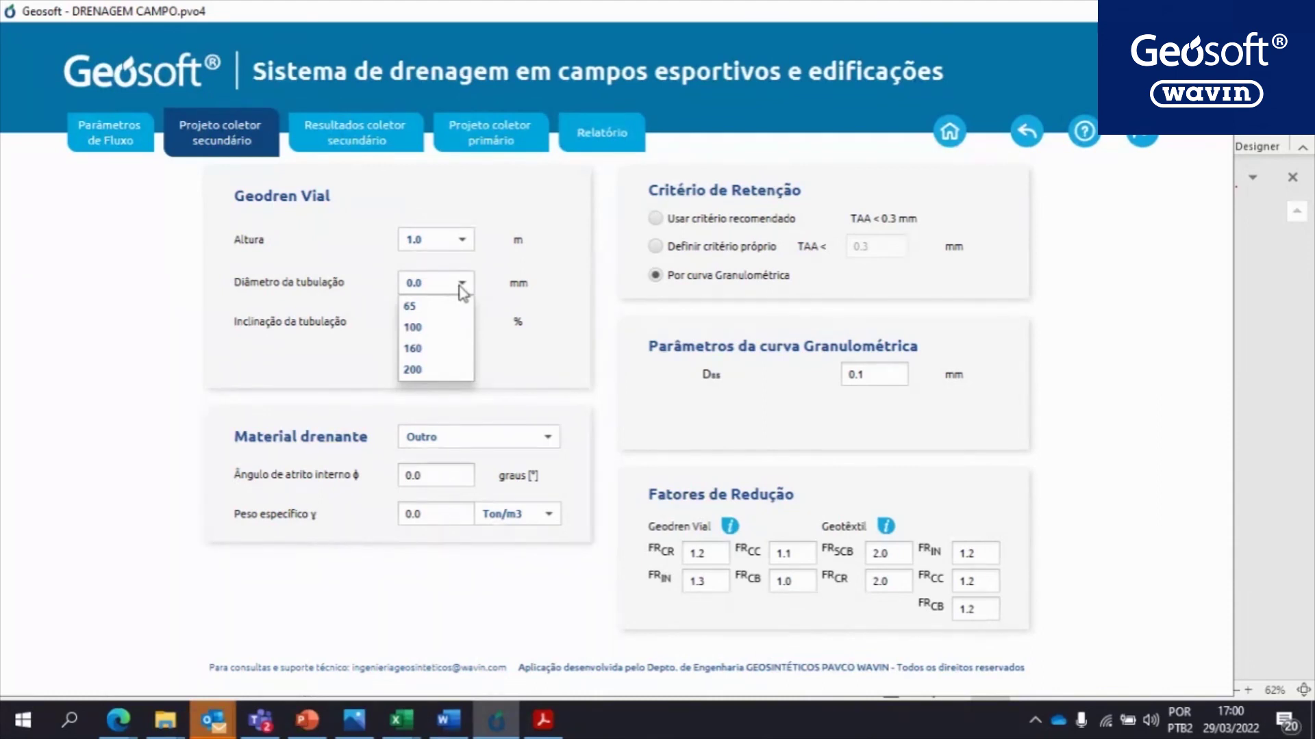
click(423, 328)
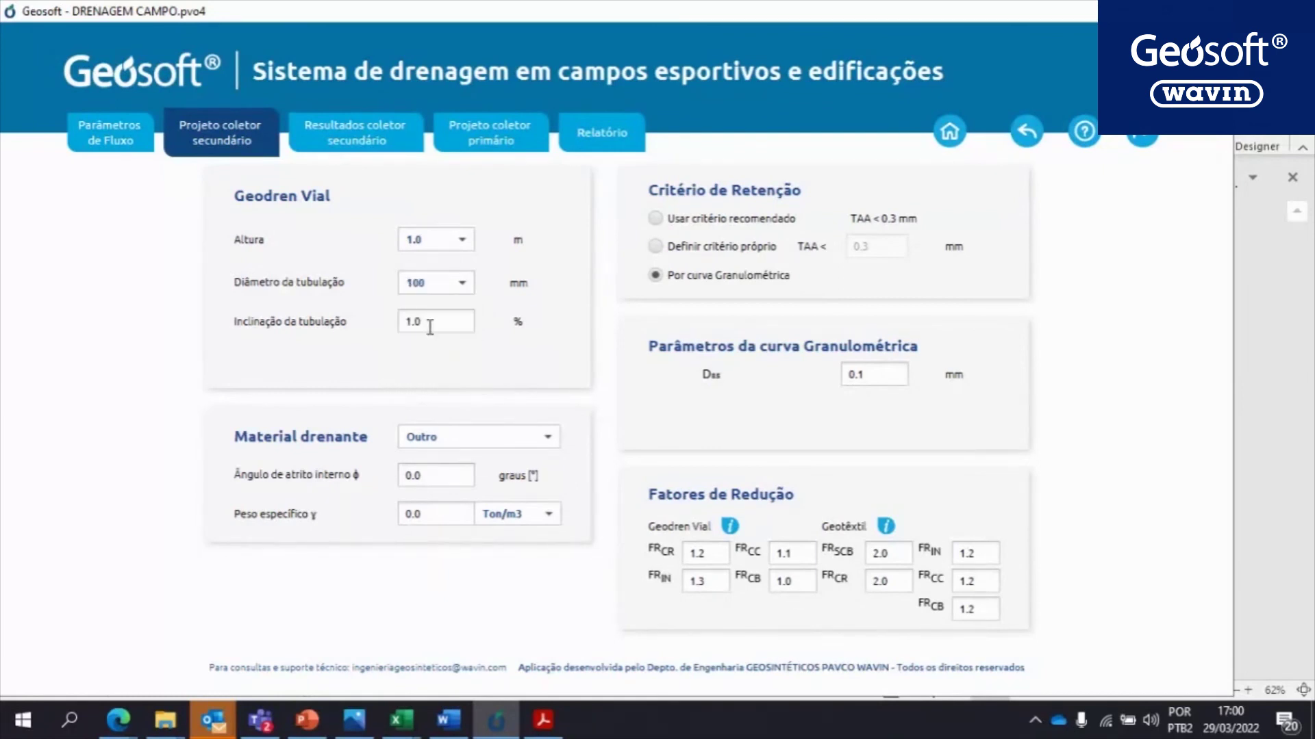
Set the secondary collector's pipe slope to 0.5 % and choose Brita as the drainage material
drag(432, 327, 387, 336)
text(0.5)
click(470, 445)
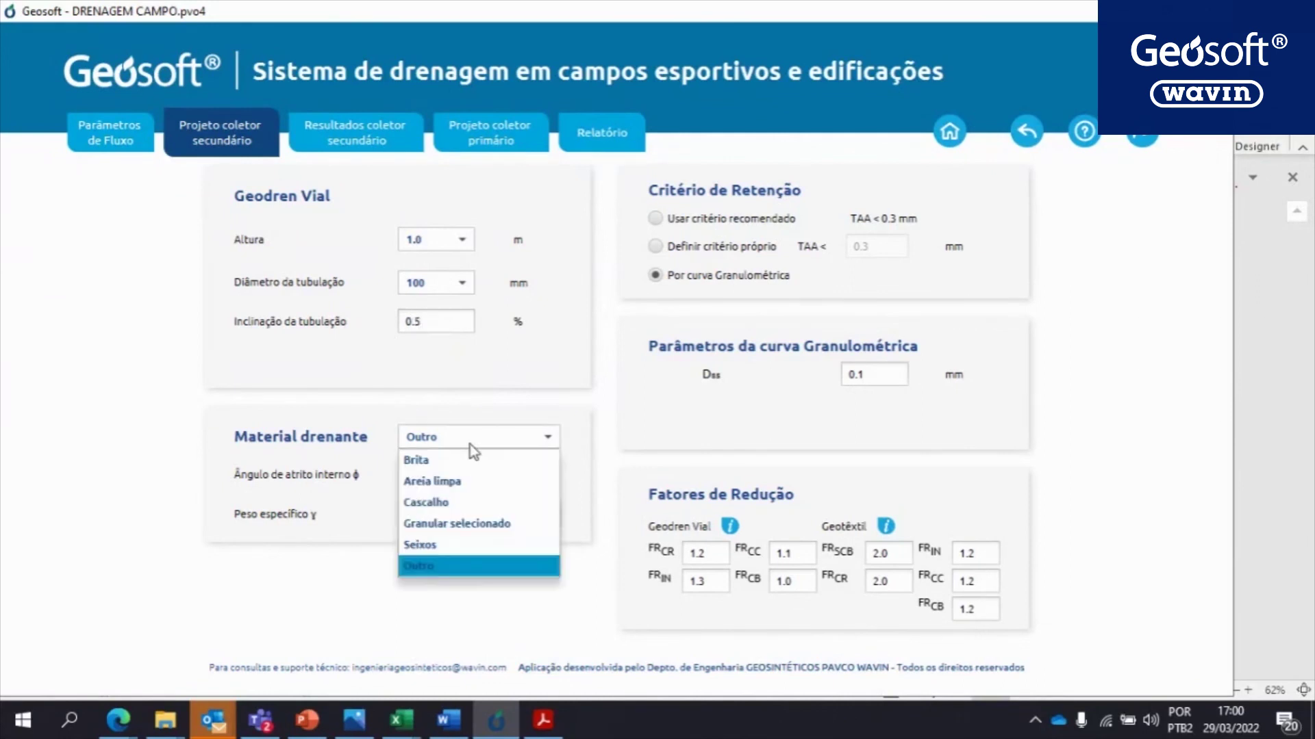
click(465, 460)
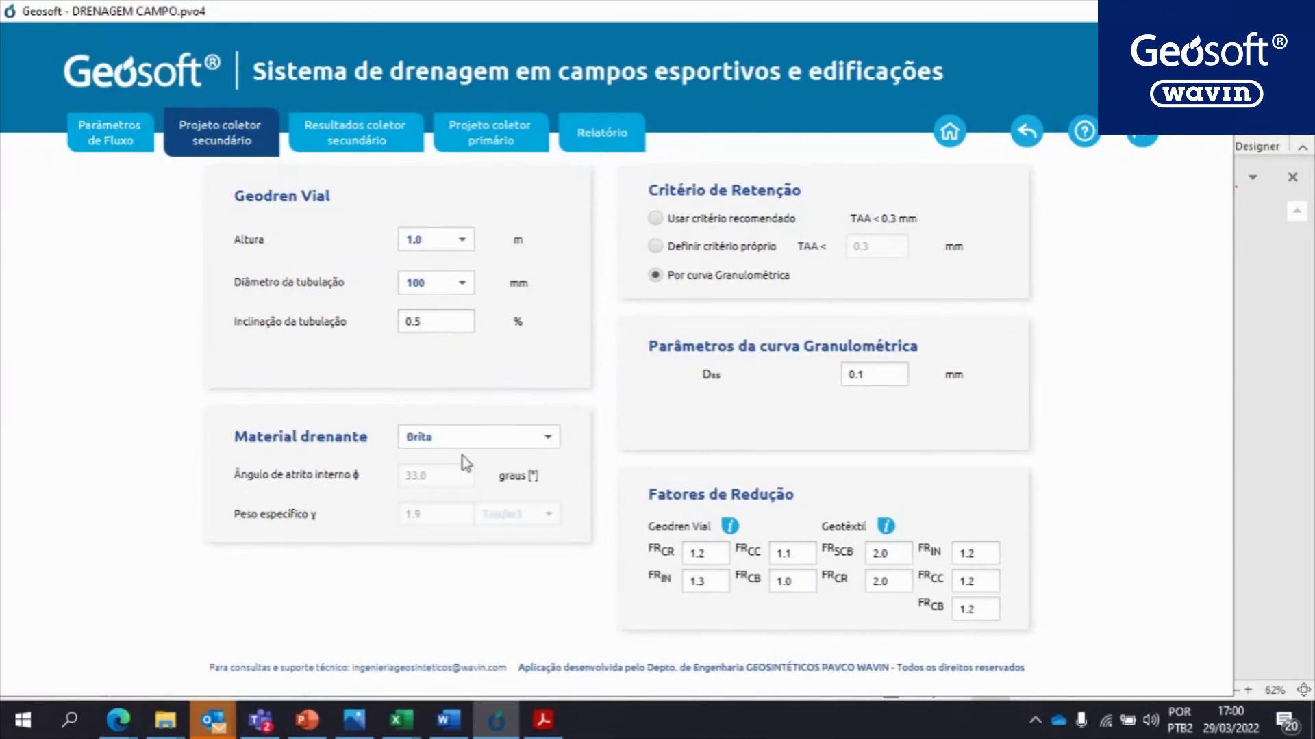
click(466, 437)
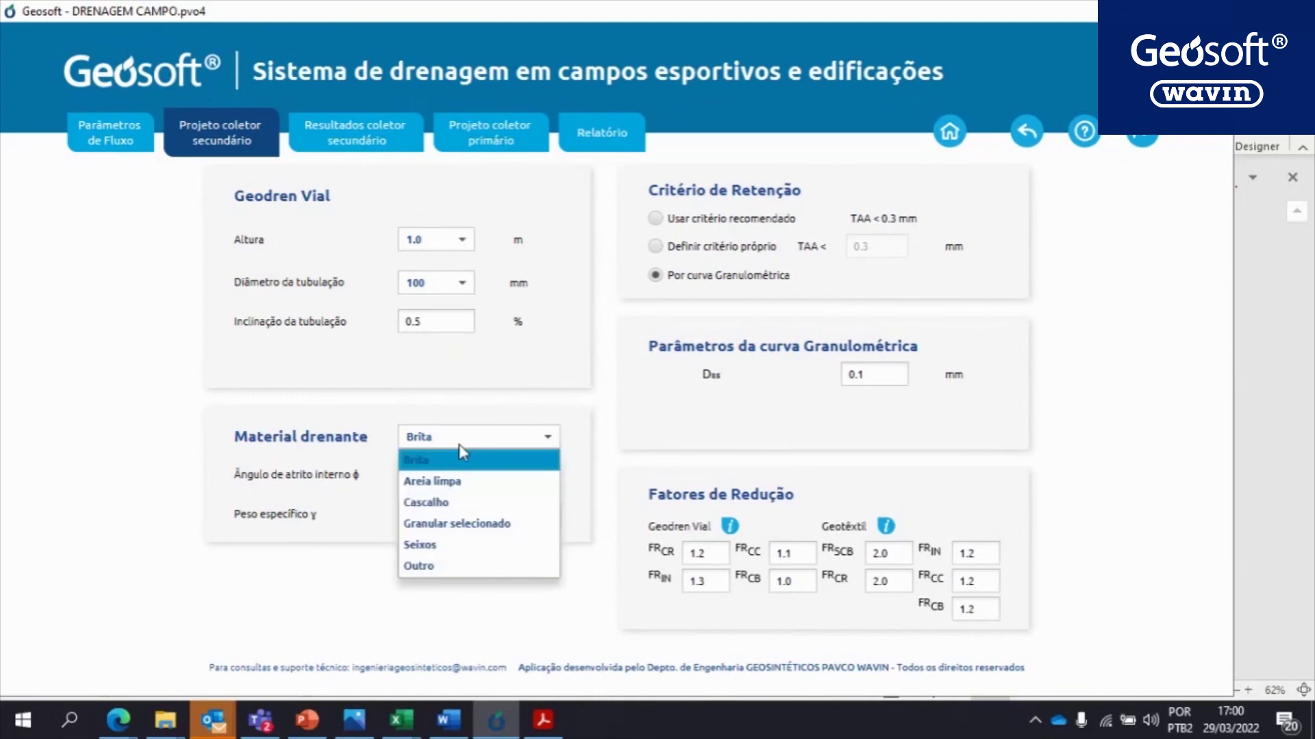
click(416, 569)
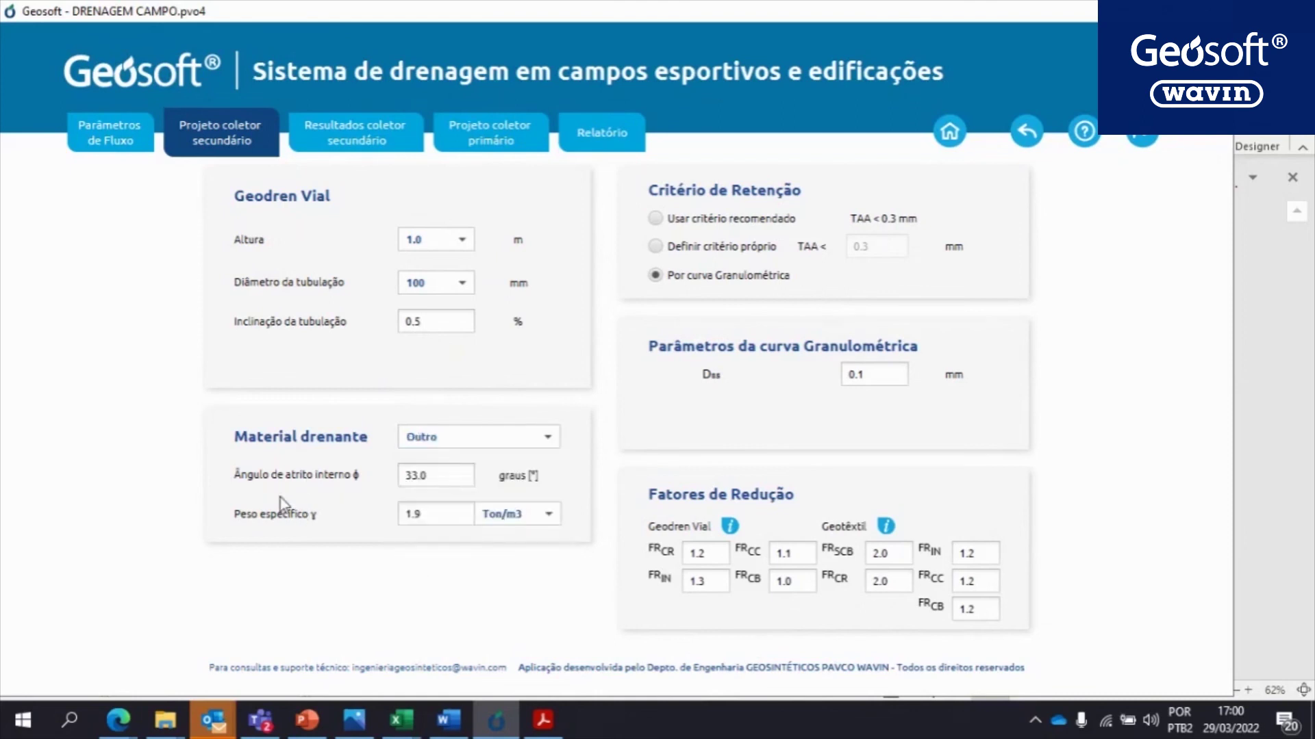
click(489, 438)
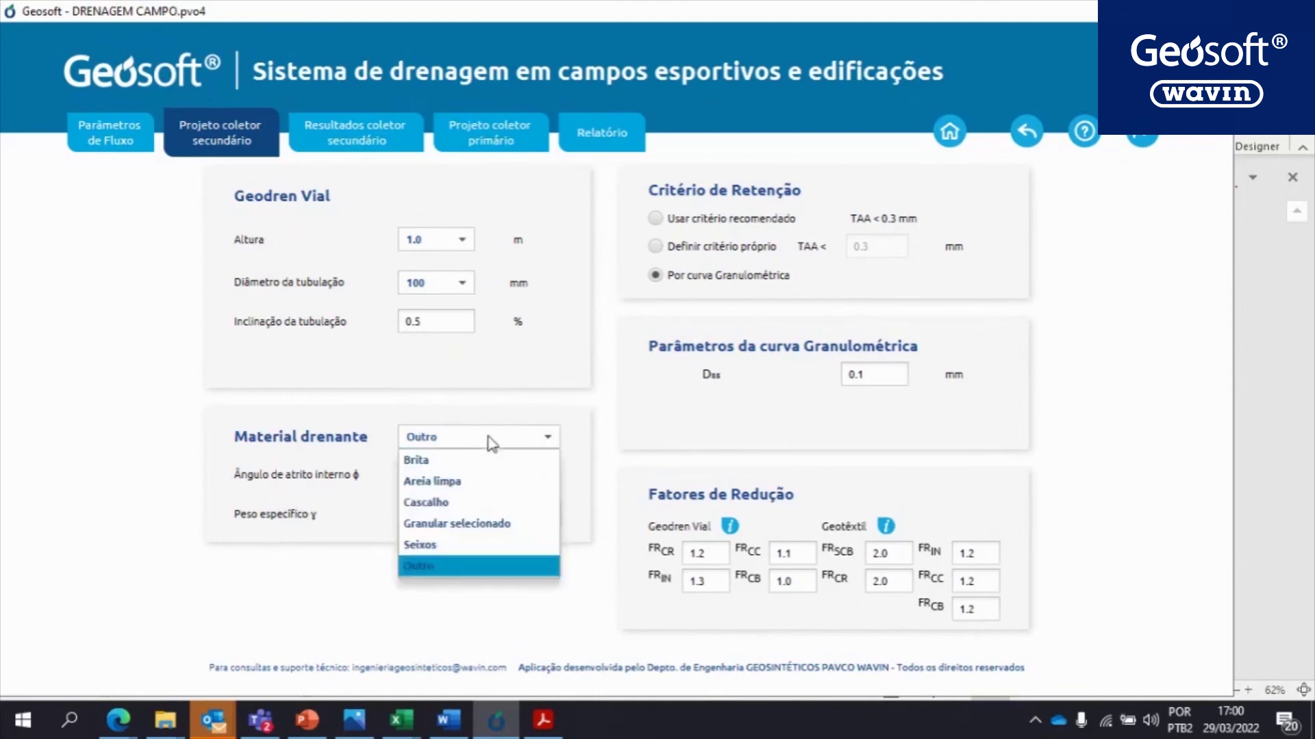
click(422, 459)
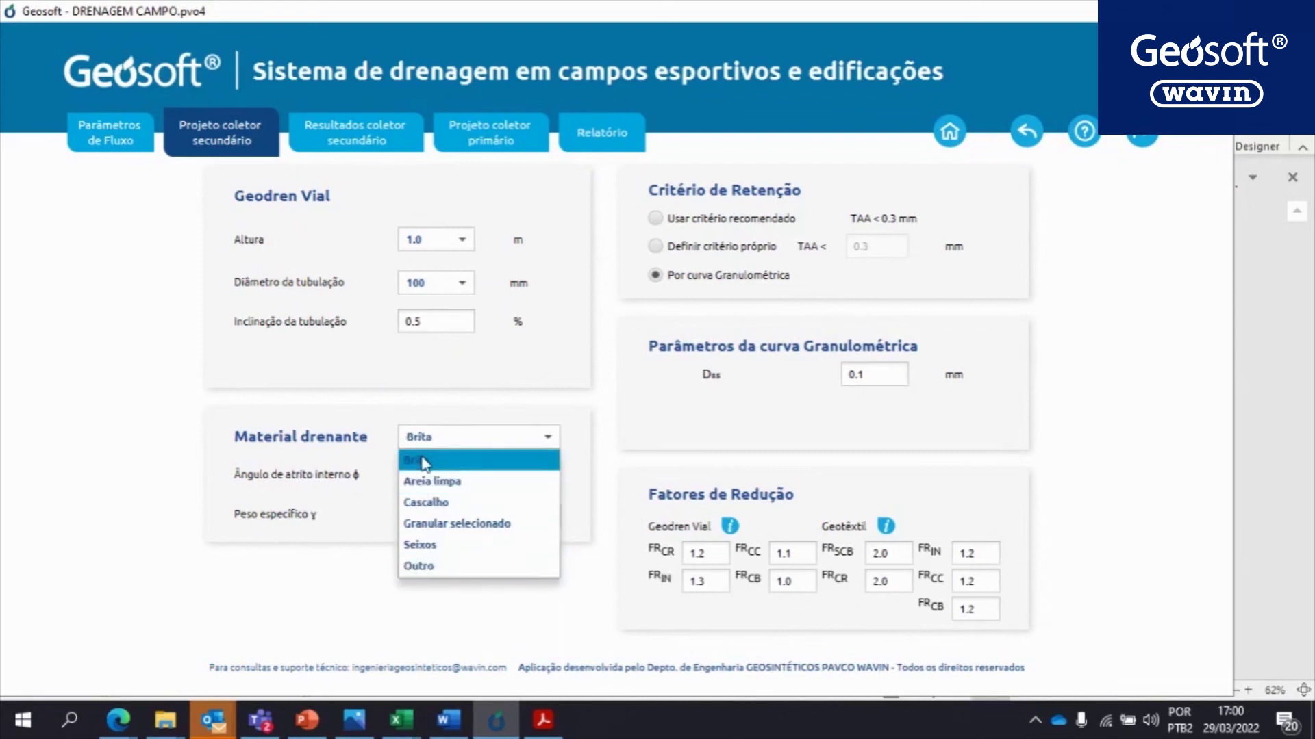
Apply the recommended retention criterion, consult the geocomposite reduction factor table, and calculate the secondary collector results
click(655, 218)
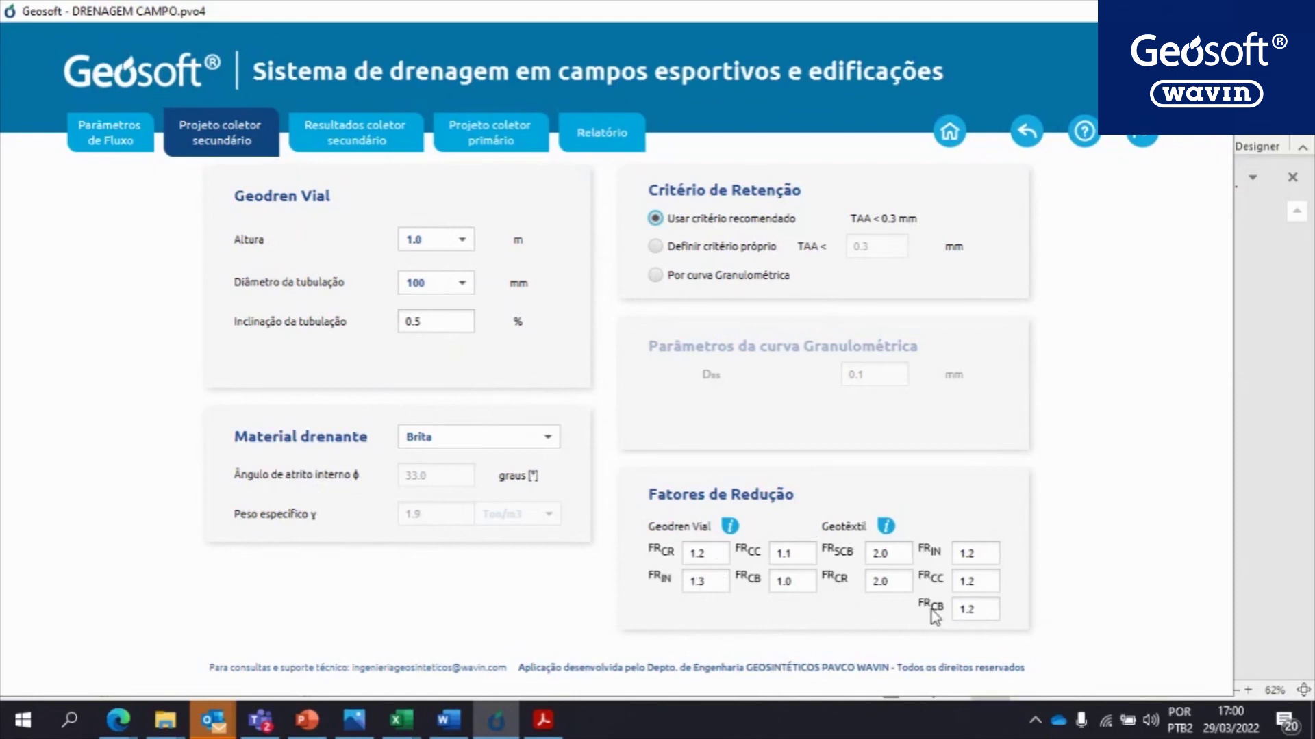
click(730, 528)
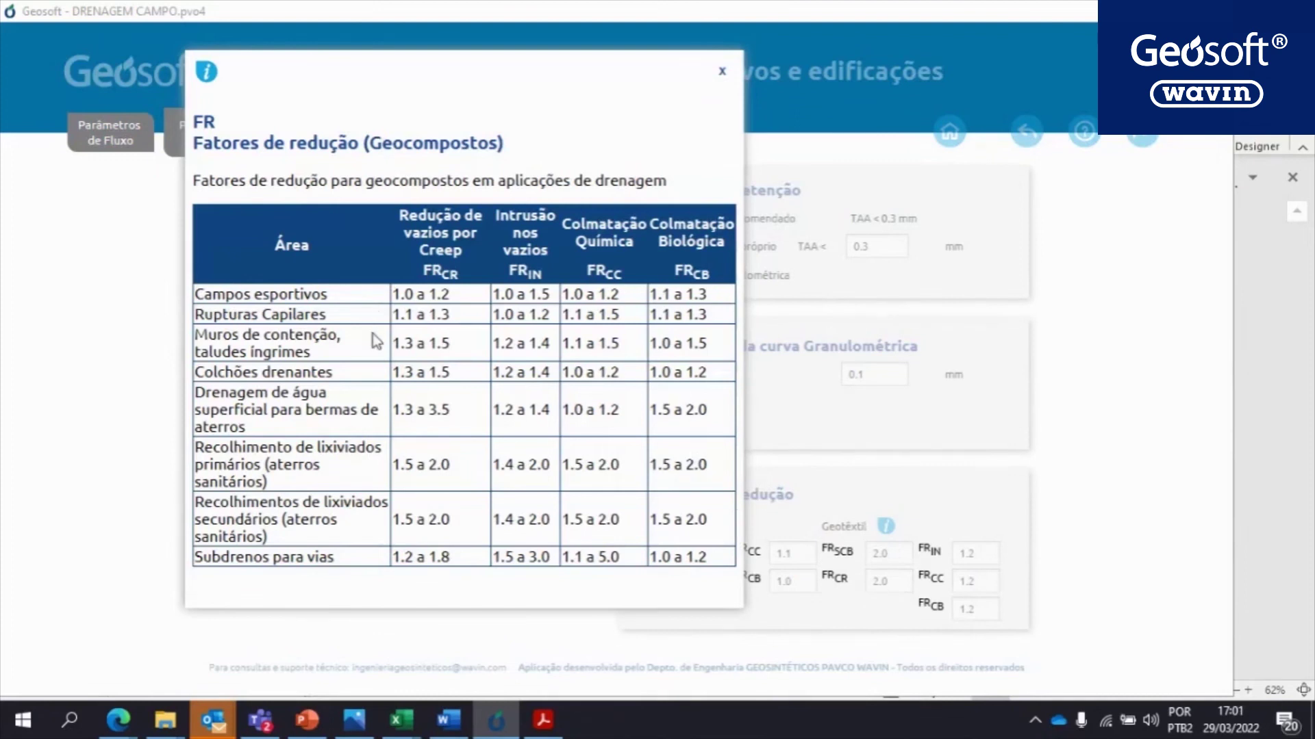
click(723, 72)
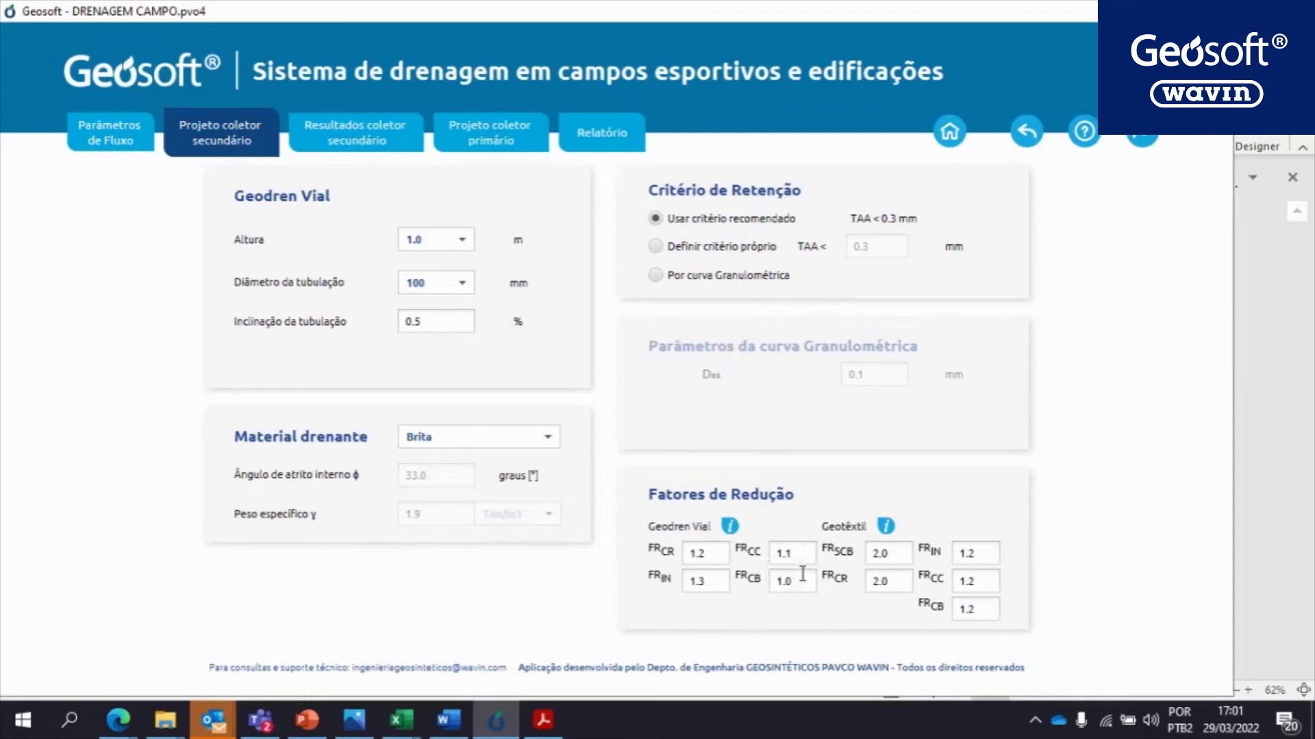
click(1140, 140)
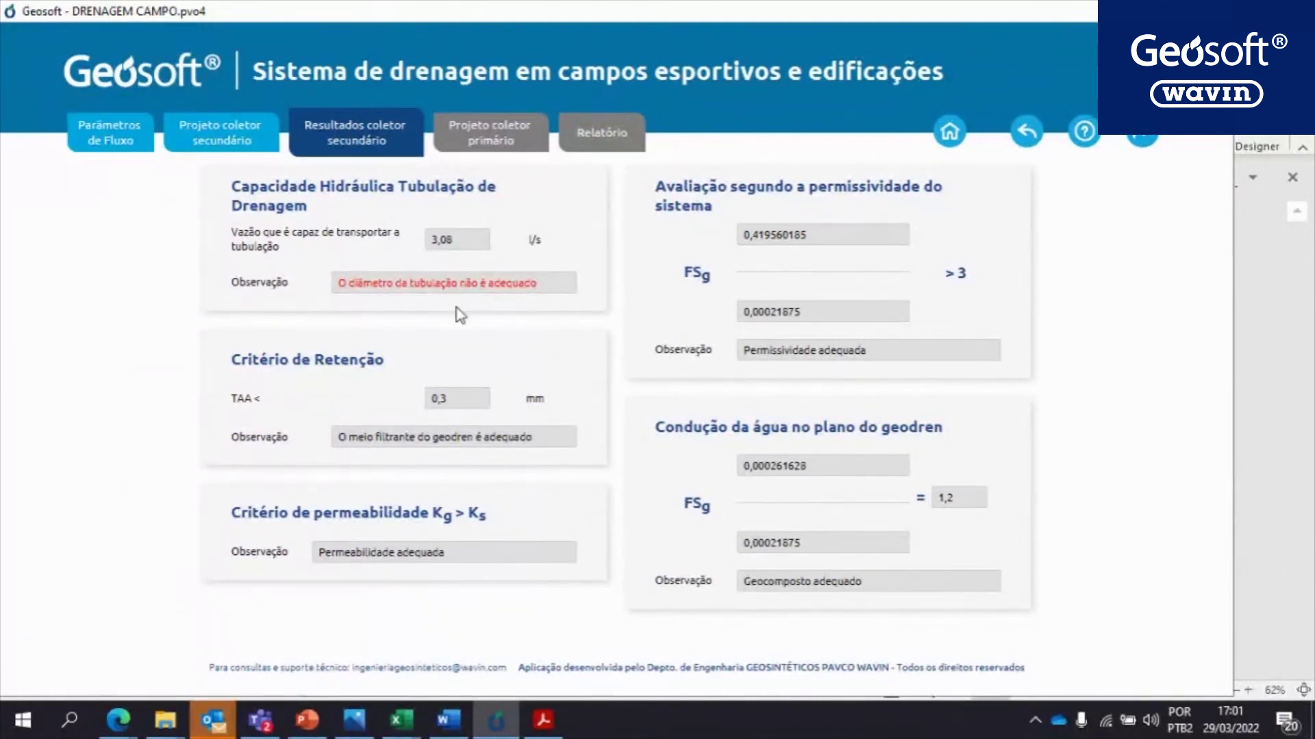
Try a 160 mm pipe diameter for the secondary collector and recalculate its results
click(1029, 131)
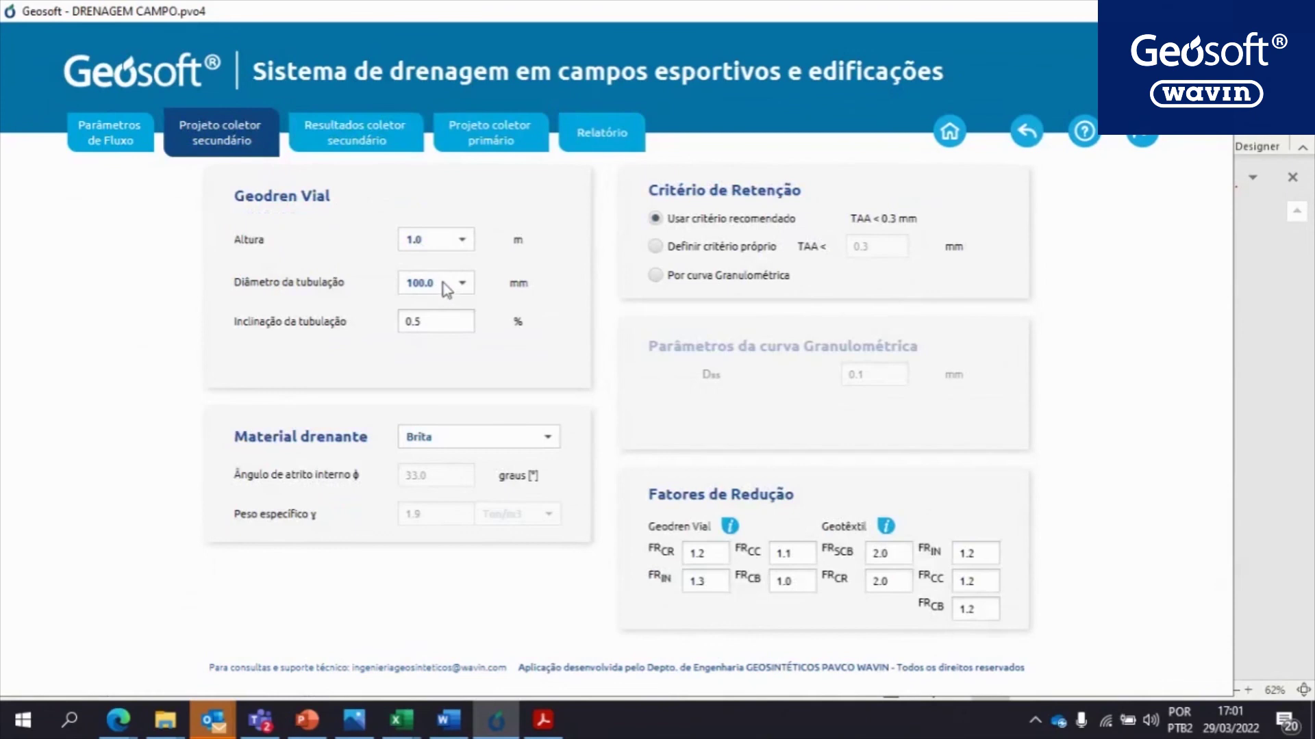
click(461, 283)
click(449, 348)
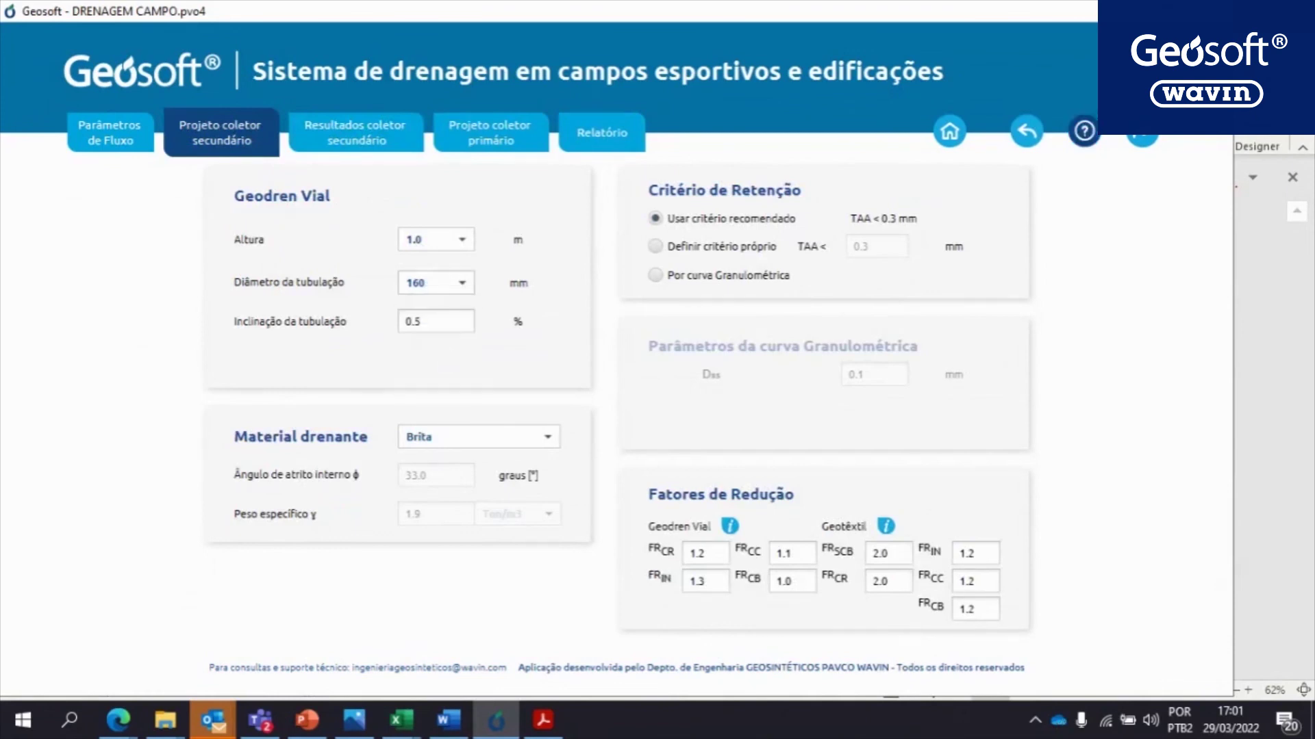
click(1142, 141)
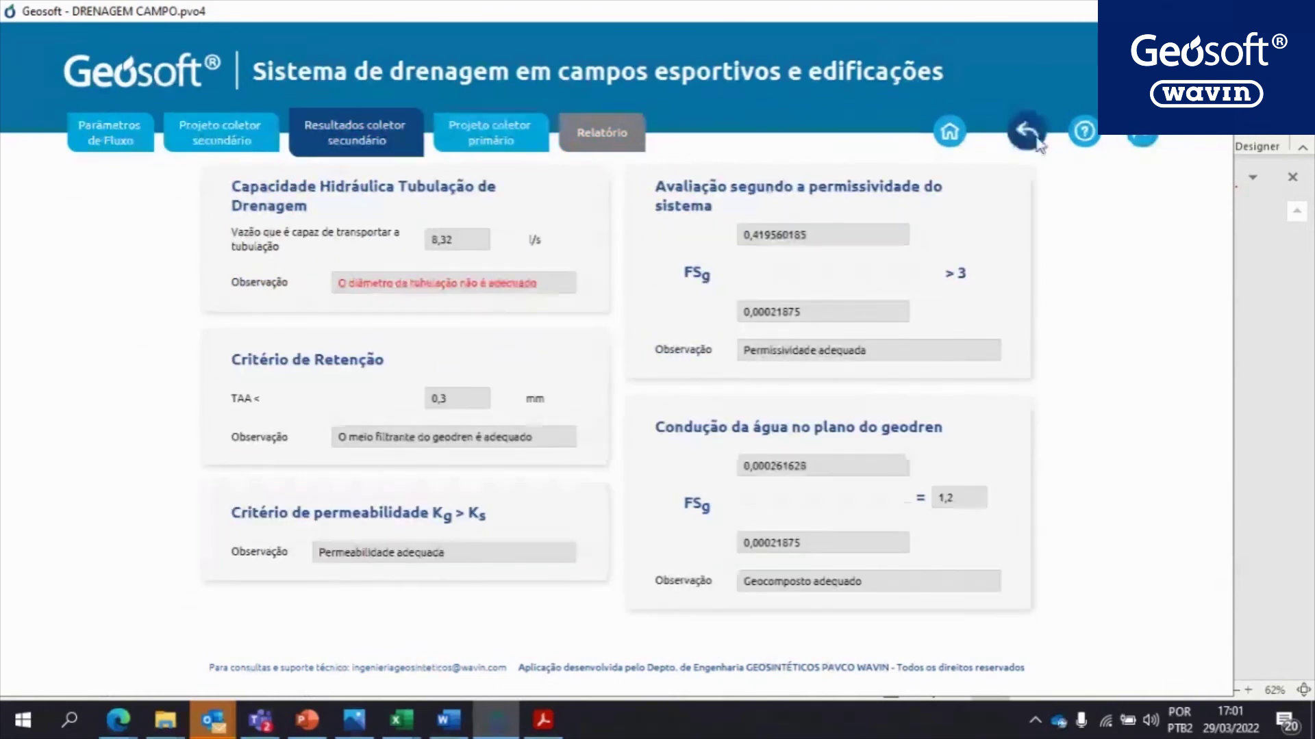
Set the secondary collector's pipe diameter to 200 mm and recalculate its results
click(1027, 131)
click(443, 287)
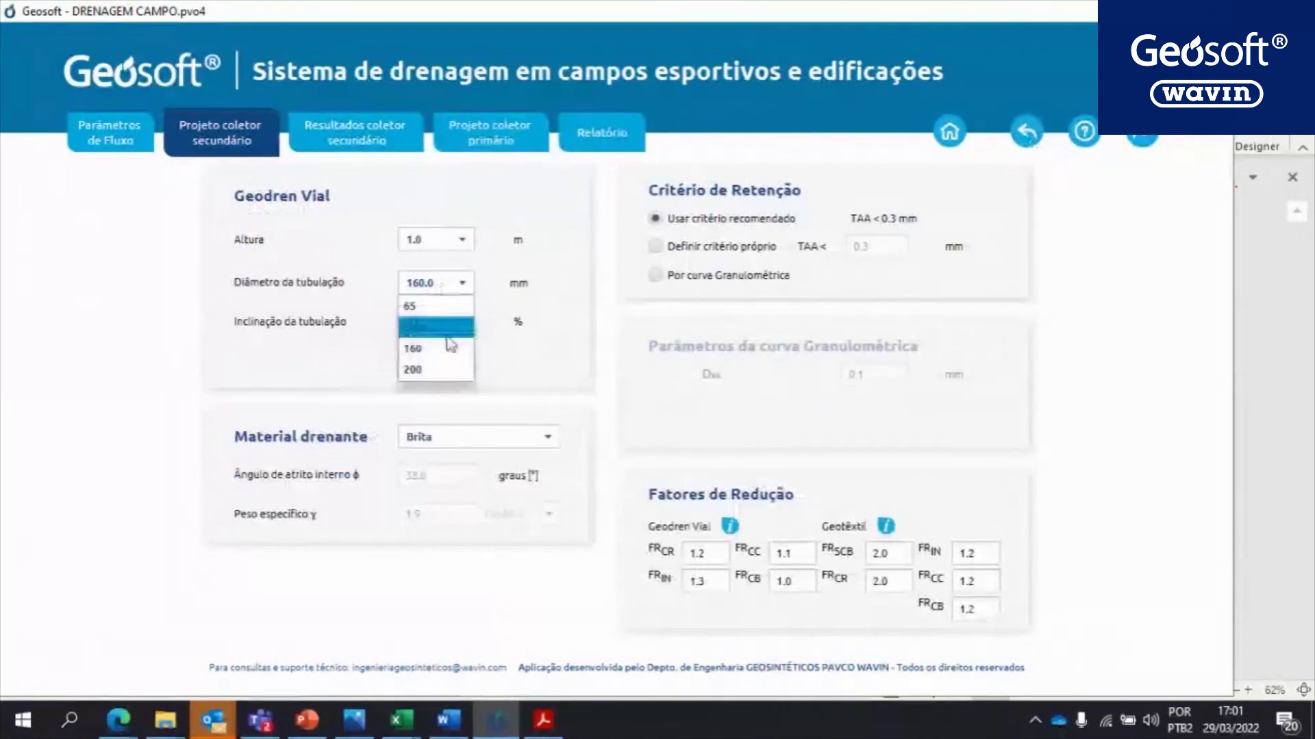
click(425, 348)
click(1142, 139)
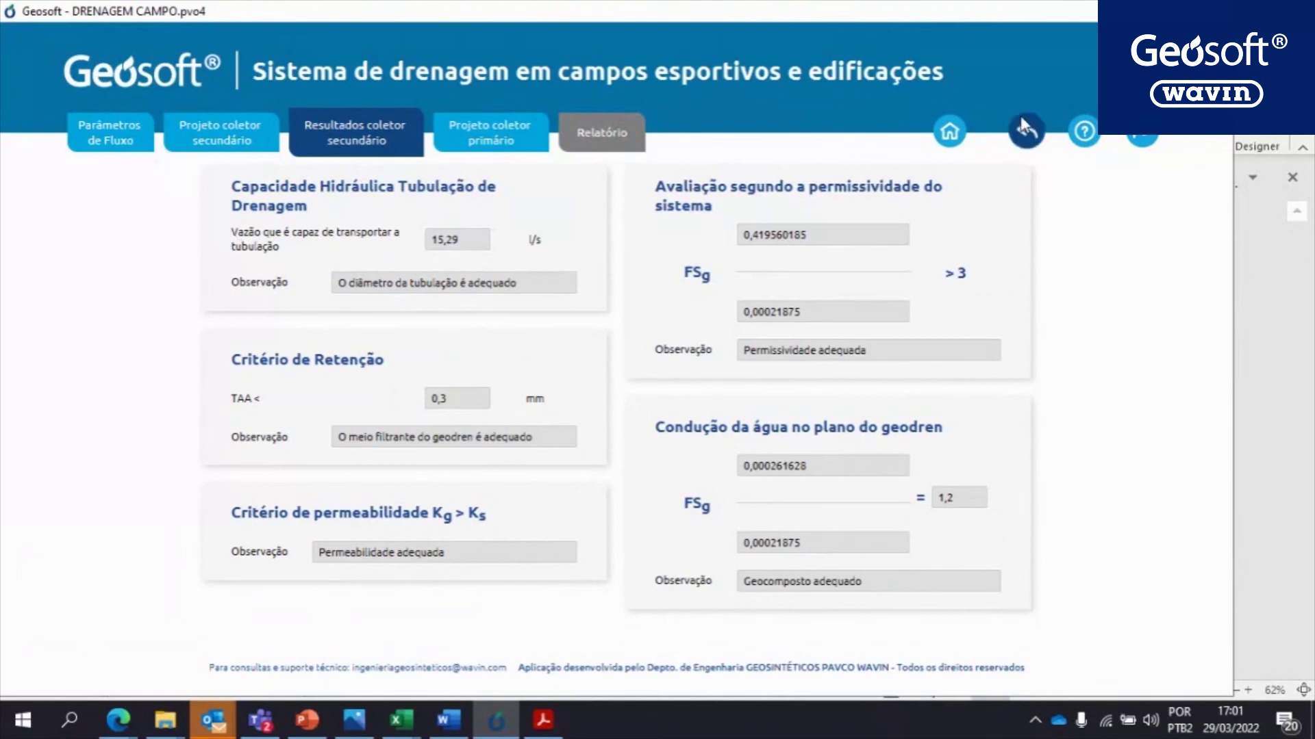
Go back to the flow parameters and check the field geometry on the PowerPoint example slide before returning to Geosoft
click(1034, 139)
click(1034, 139)
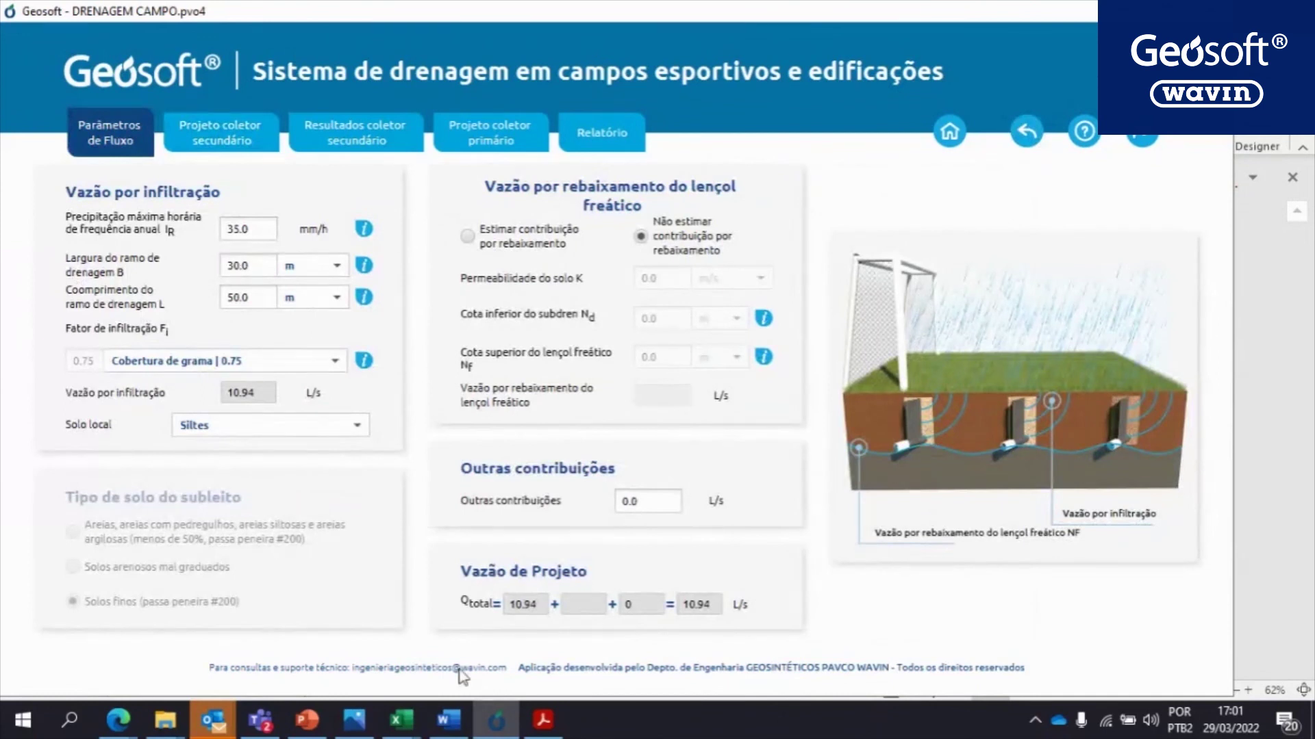
click(311, 720)
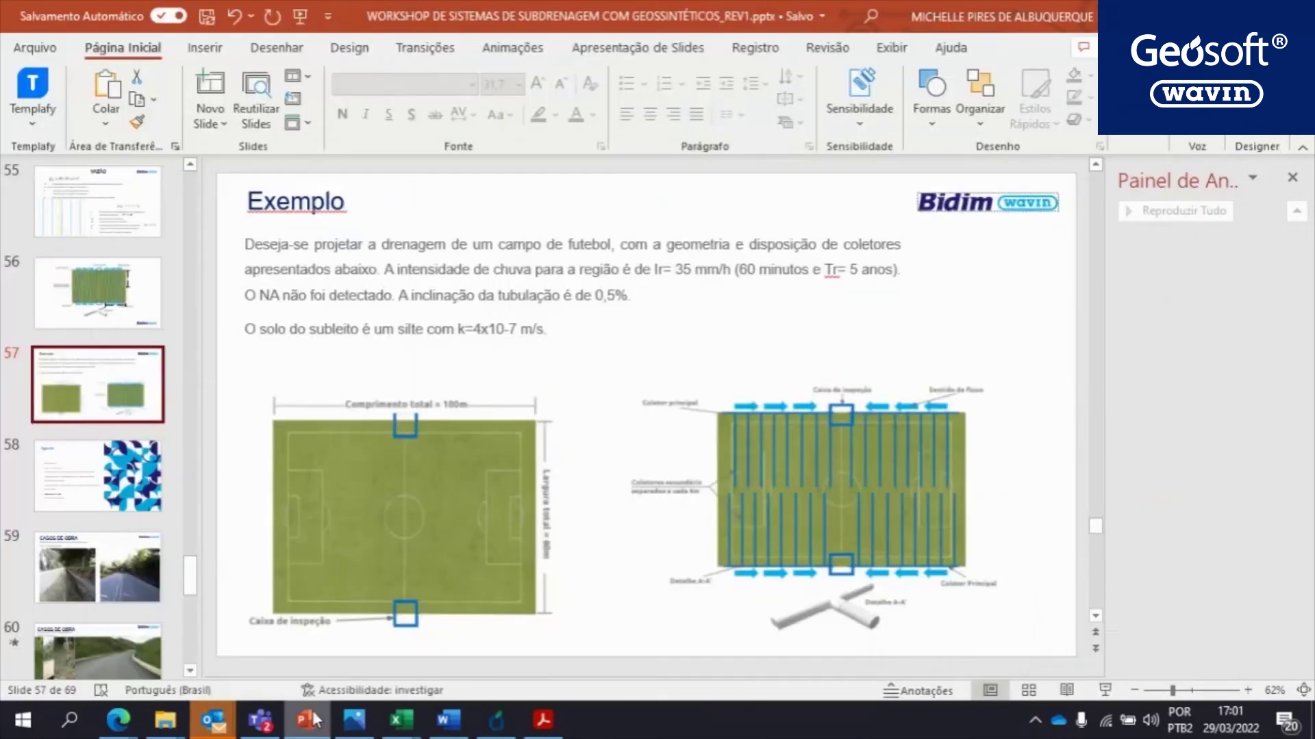
key(alt+Tab)
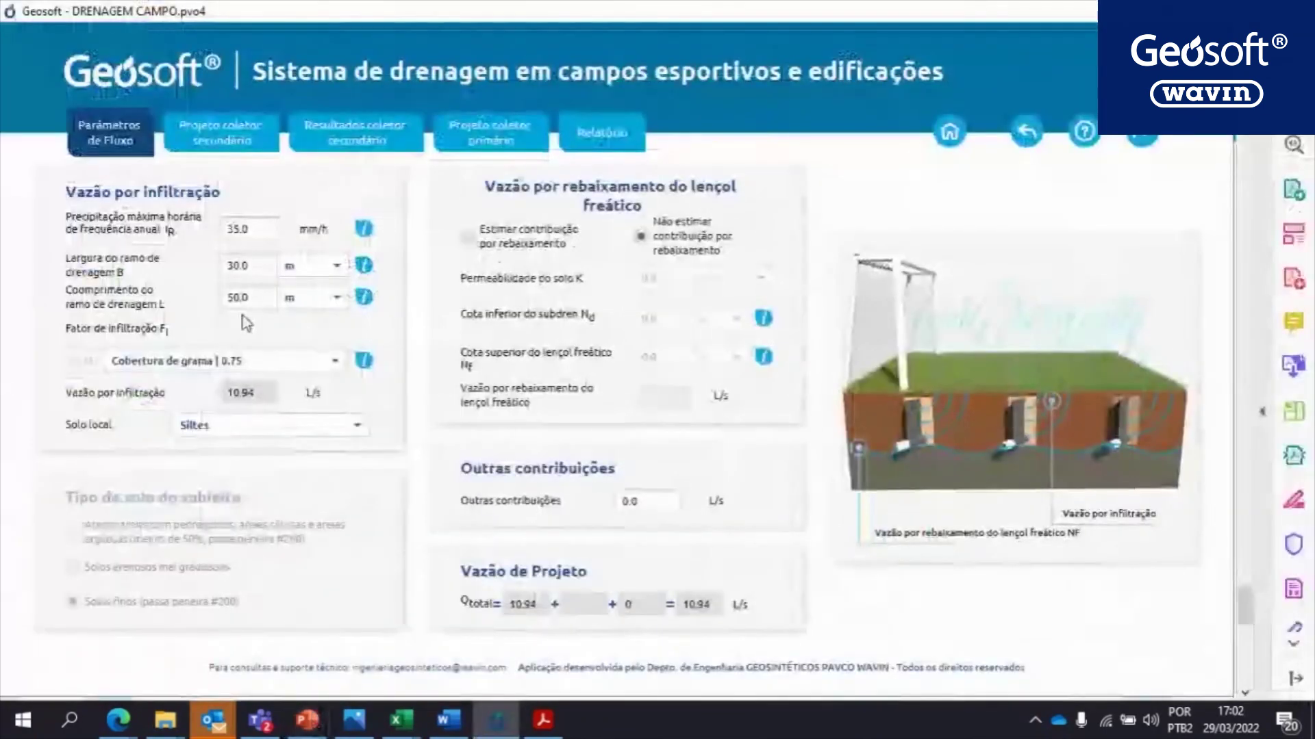
Try a drainage branch width of 50 m with a length of 30 m and recalculate the secondary collector results
drag(248, 267, 183, 265)
text(50)
drag(250, 298, 222, 298)
text(30)
click(1148, 140)
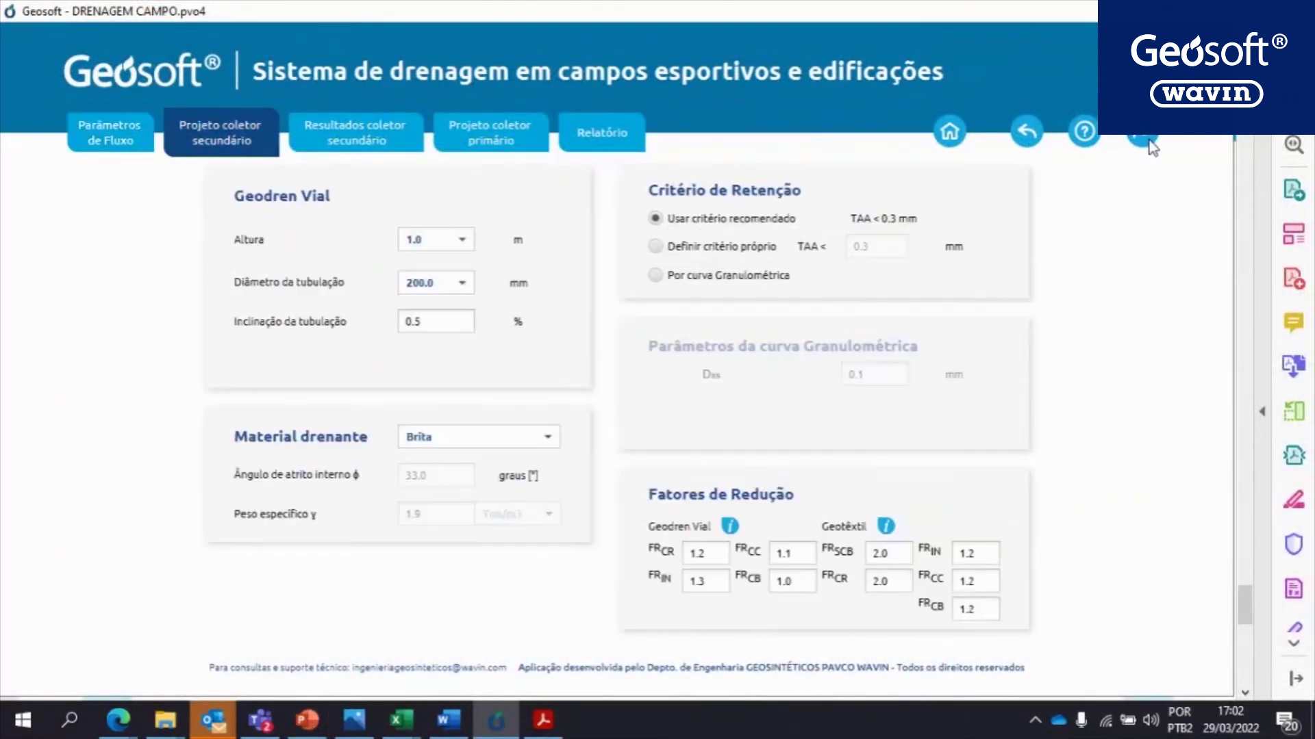
click(1149, 140)
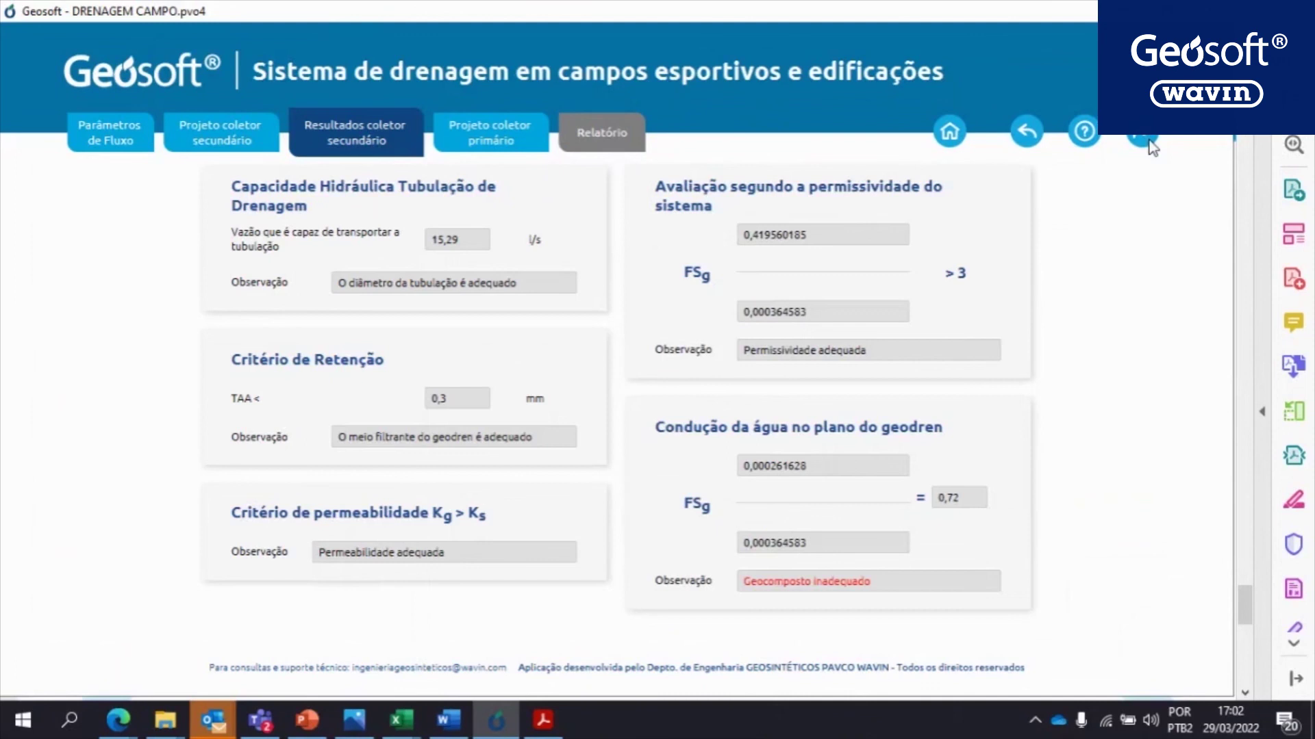
Set the drainage branch width back to 30 m and its length to 50 m, and recalculate the secondary collector results
click(1027, 131)
click(1027, 131)
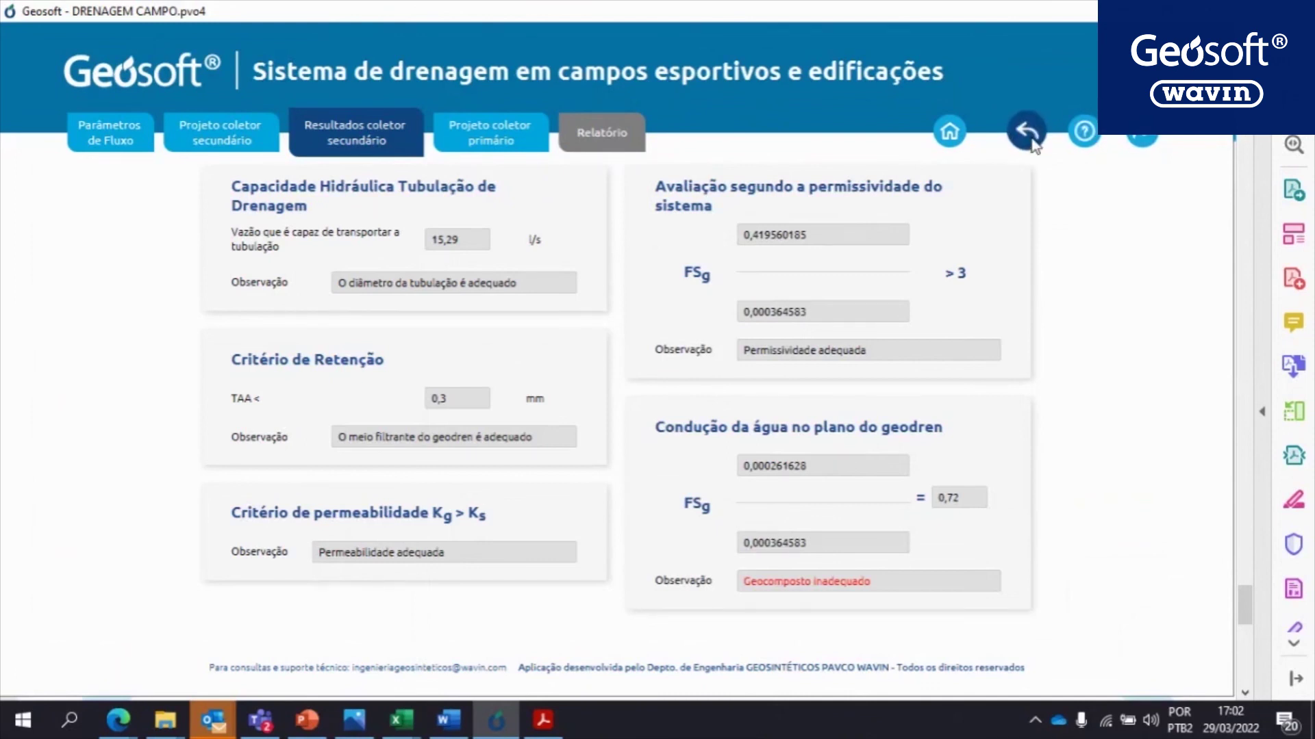
drag(257, 267, 140, 264)
text(30)
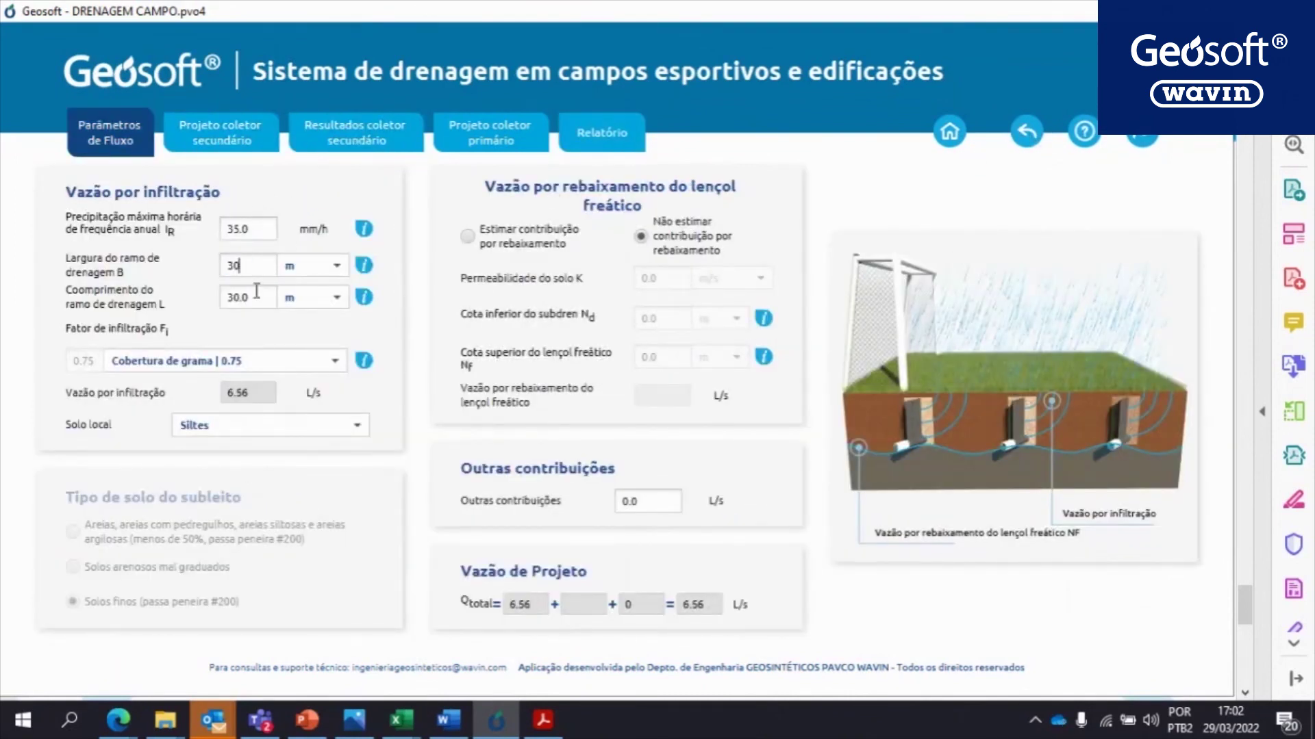
drag(256, 294, 183, 301)
text(50)
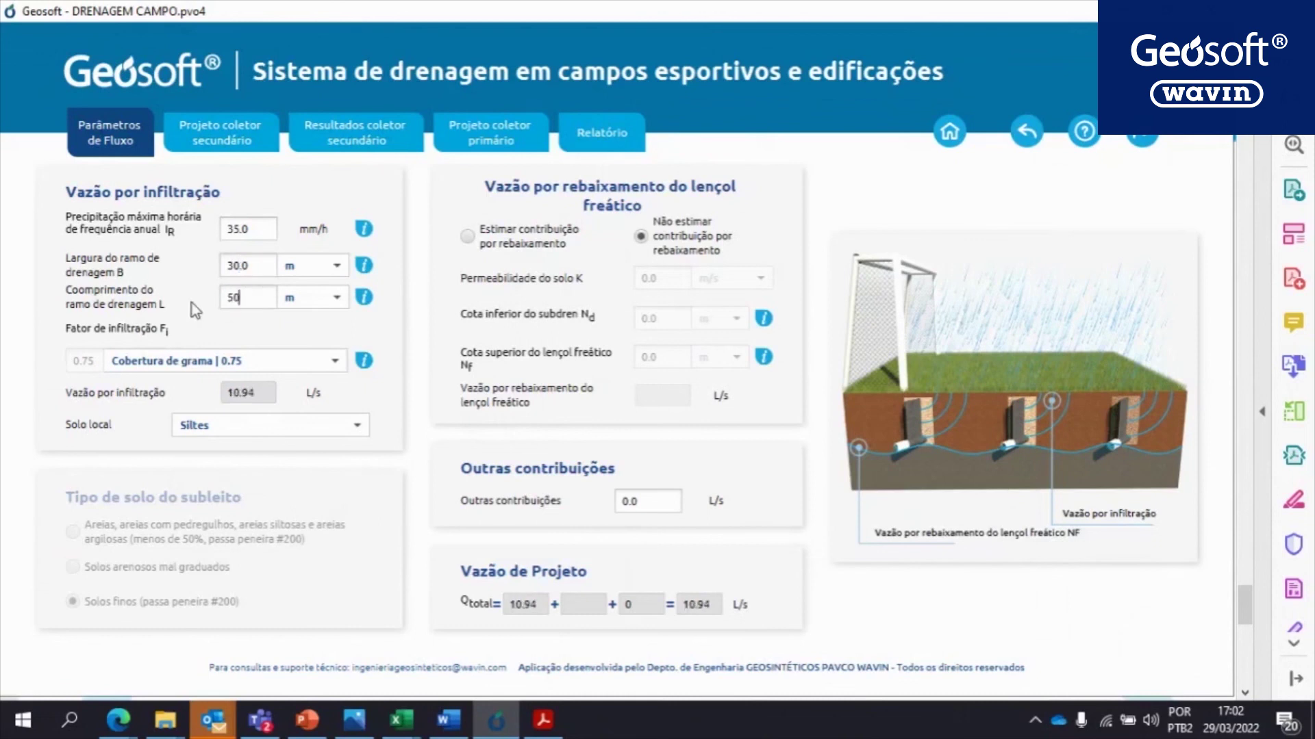
click(1146, 140)
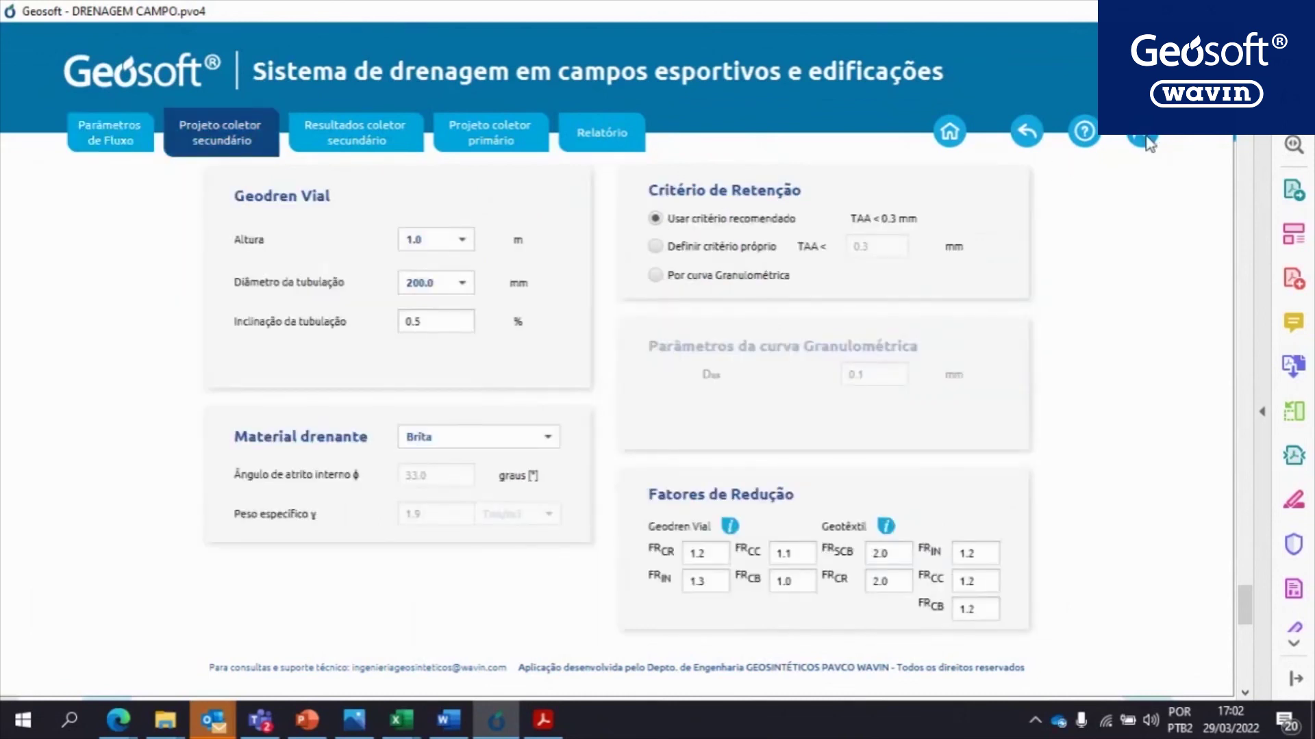
click(1148, 141)
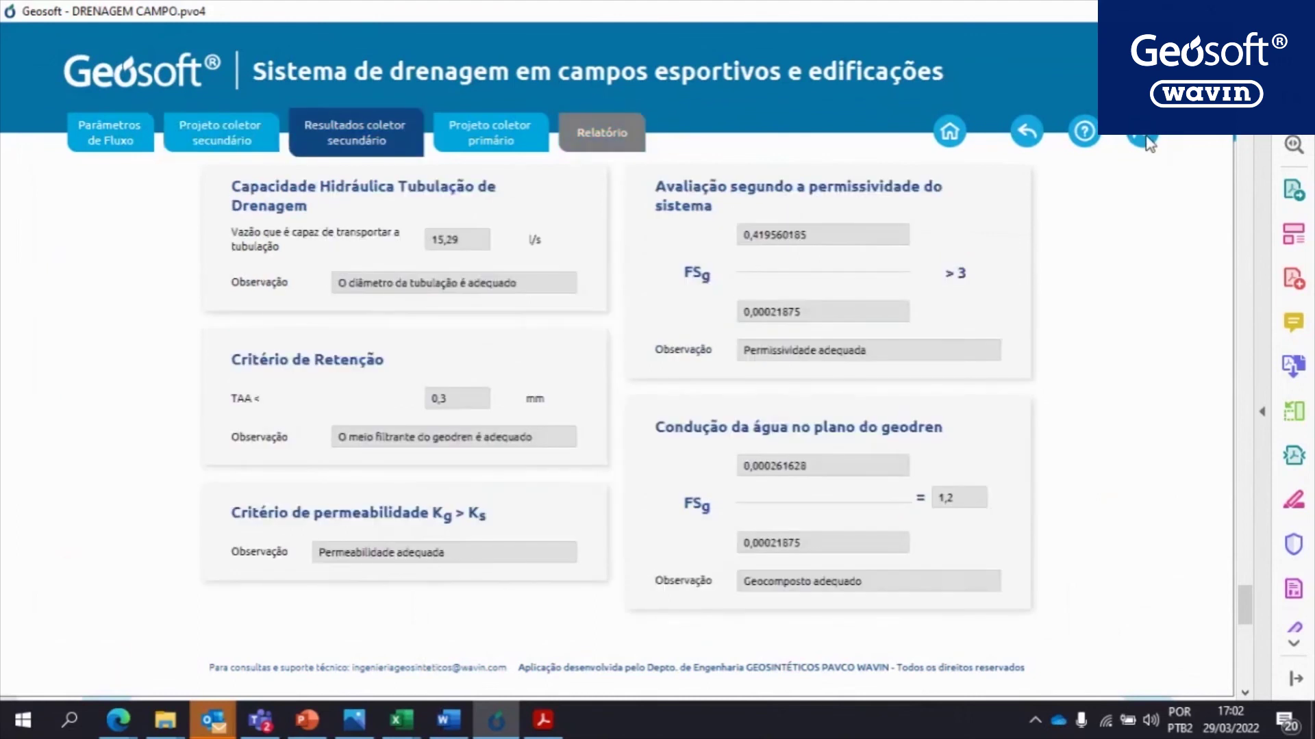
Proceed to the primary collector design and set the number of secondary collectors to 4
click(1148, 143)
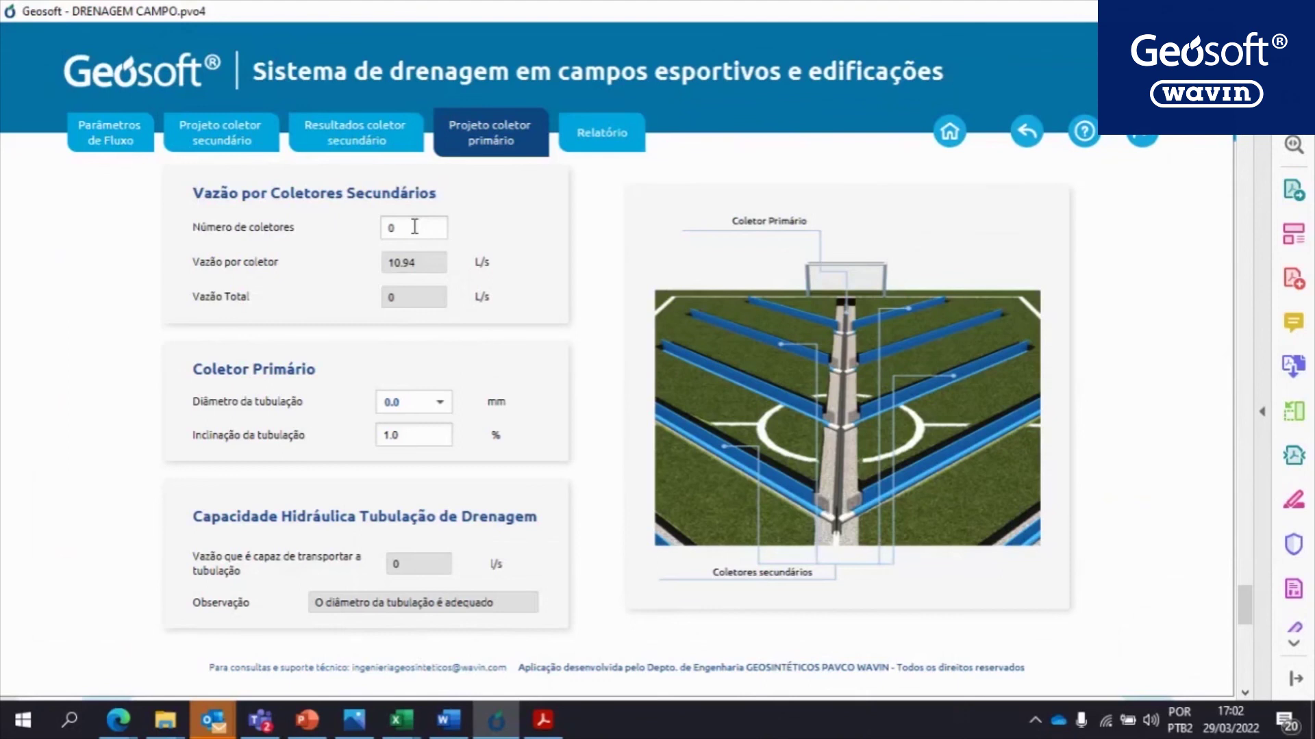
drag(414, 226, 337, 223)
text(8)
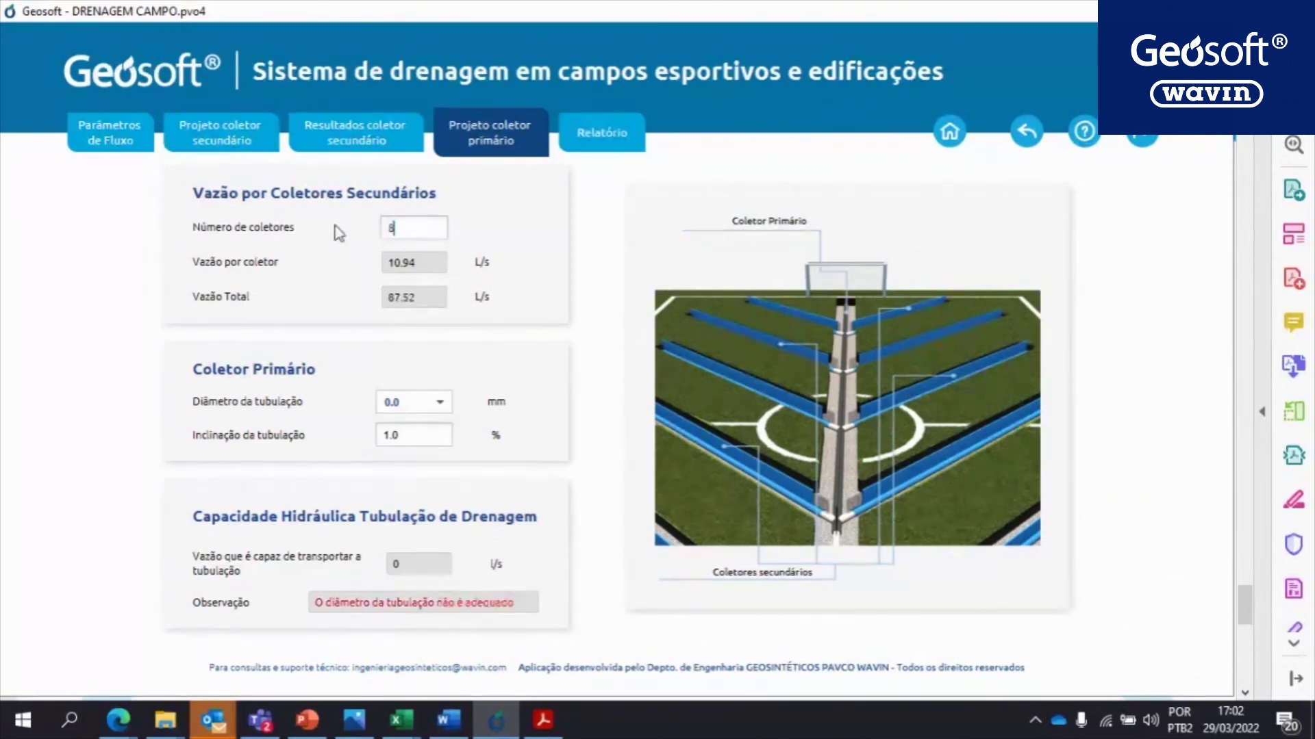
drag(397, 227, 373, 227)
text(16)
double_click(384, 235)
text(4)
Set the primary collector's pipe diameter to 250 mm and proceed from its design page
click(440, 402)
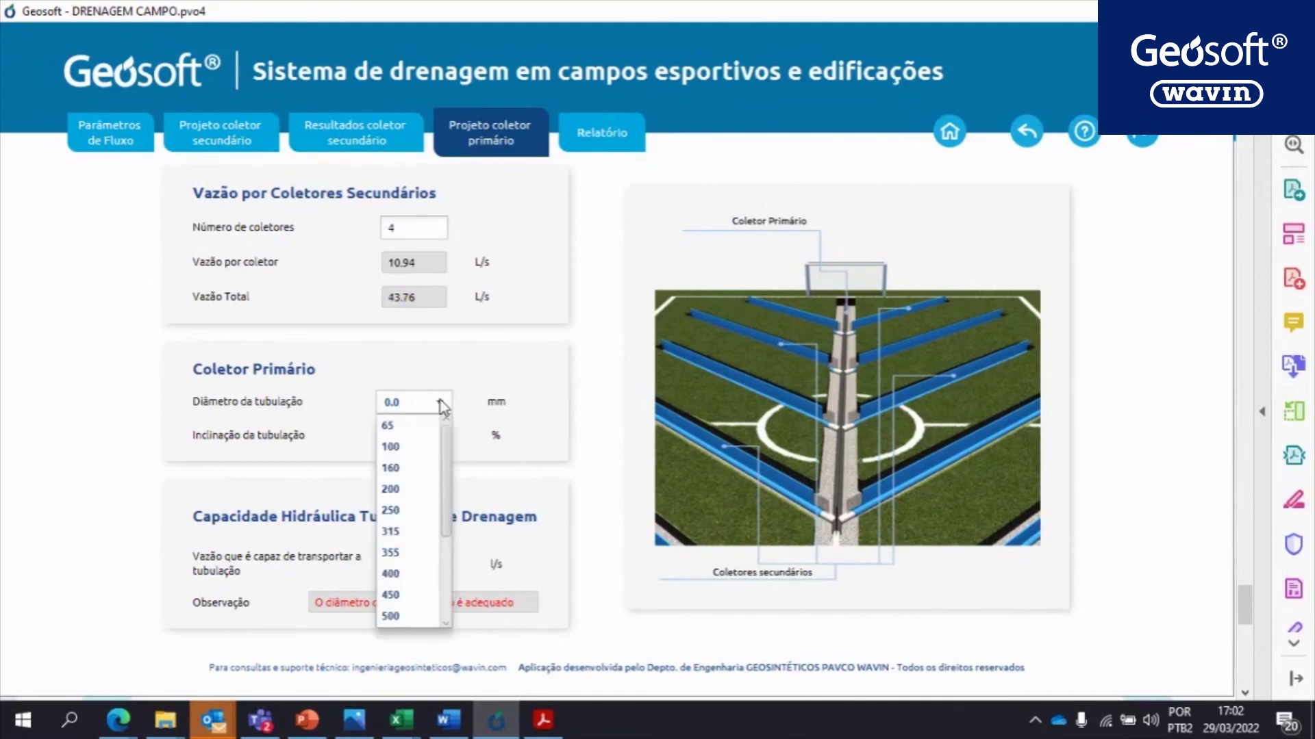
click(405, 548)
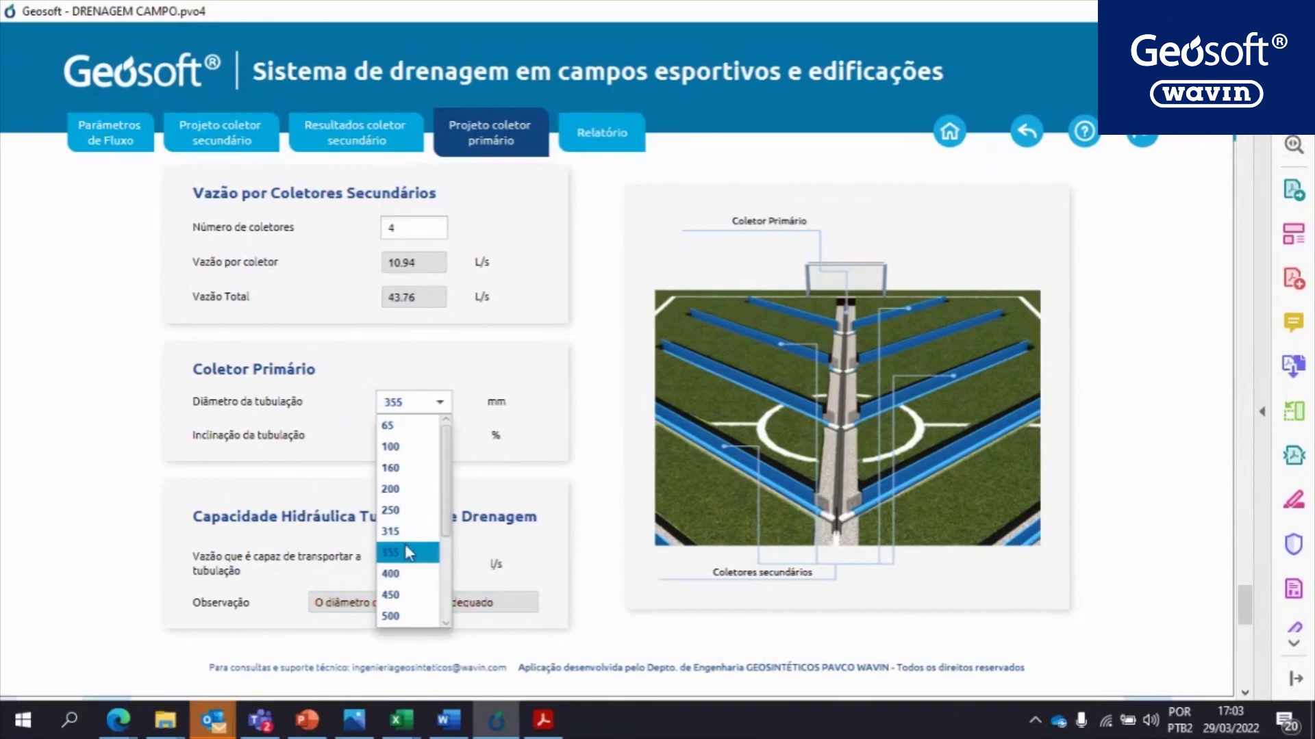
click(441, 402)
click(405, 508)
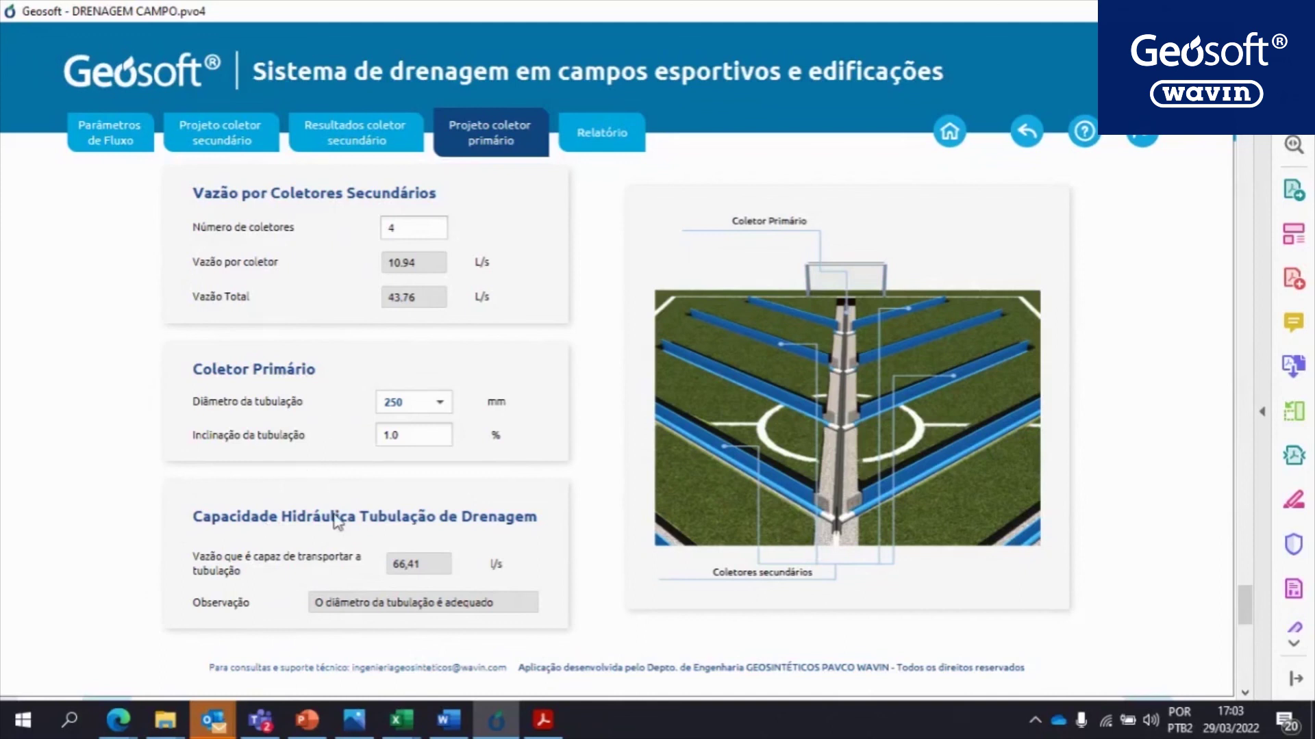
click(1148, 136)
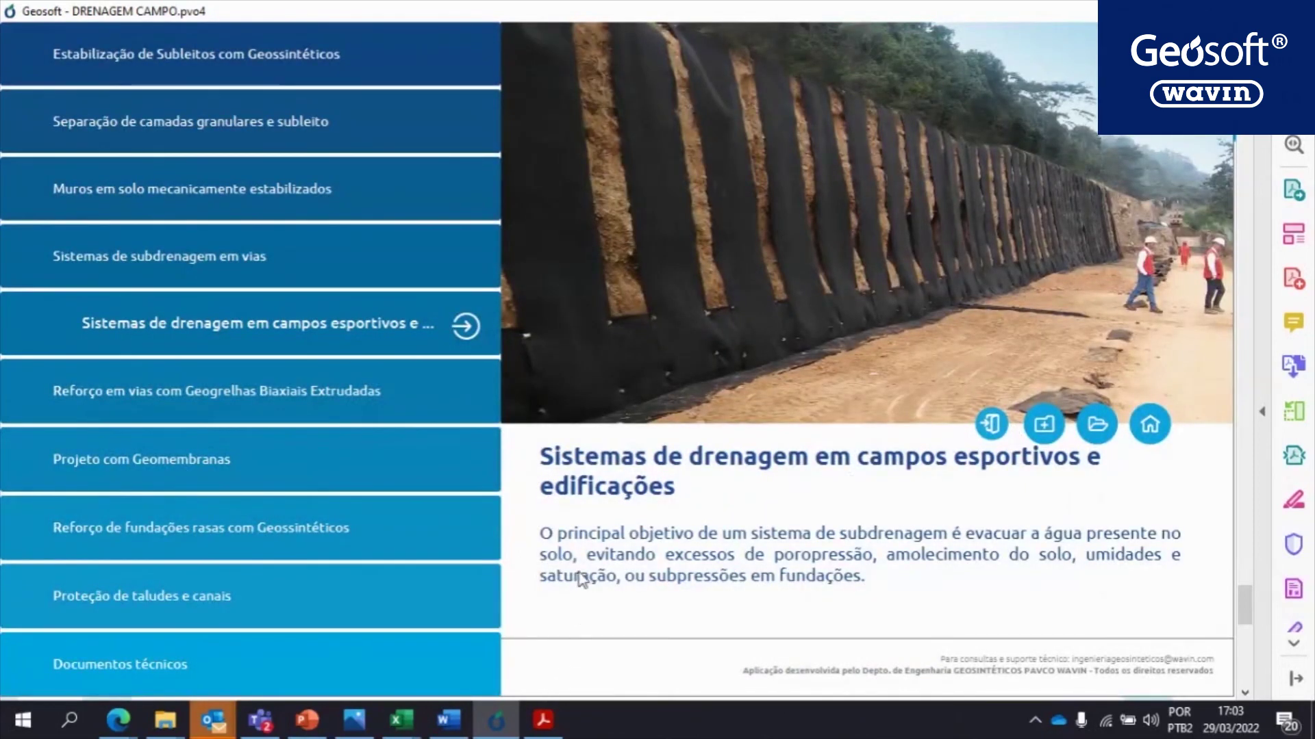
Switch to PowerPoint and start the slide show from the Agenda slide that highlights Casos de Obras
click(308, 720)
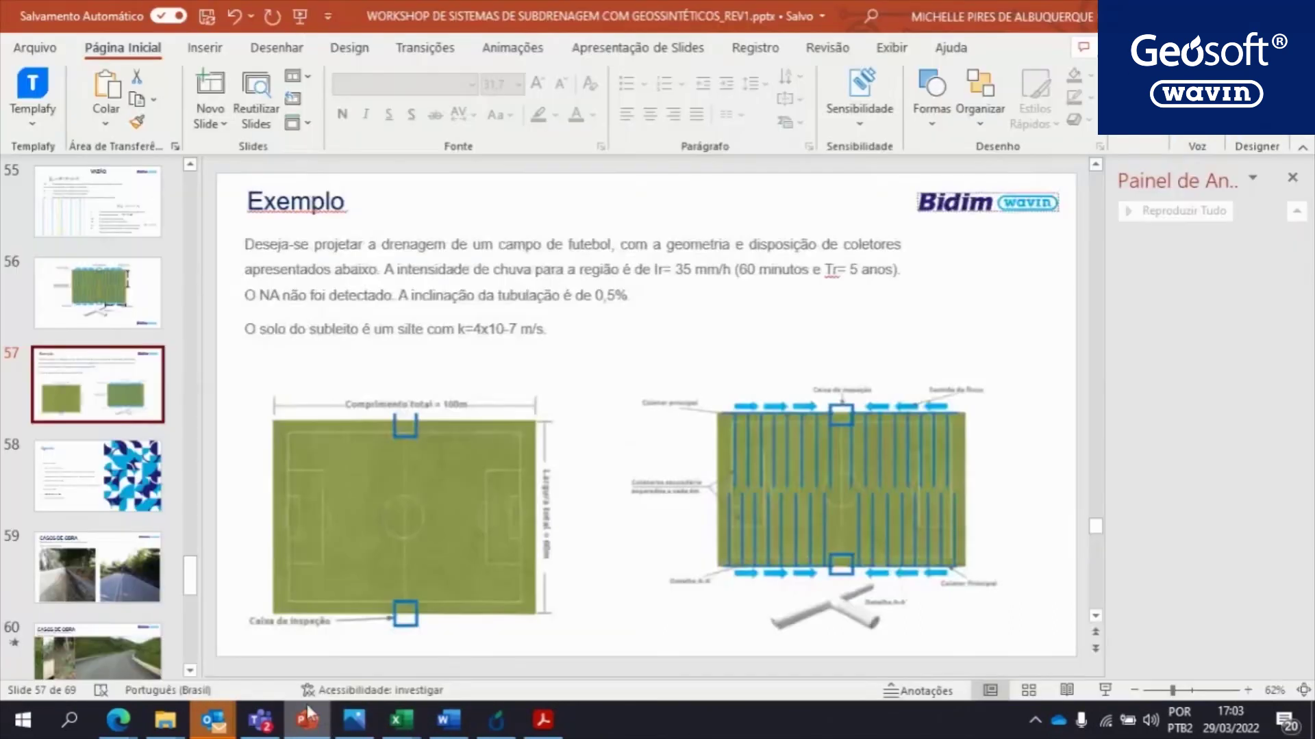
click(60, 505)
click(1104, 687)
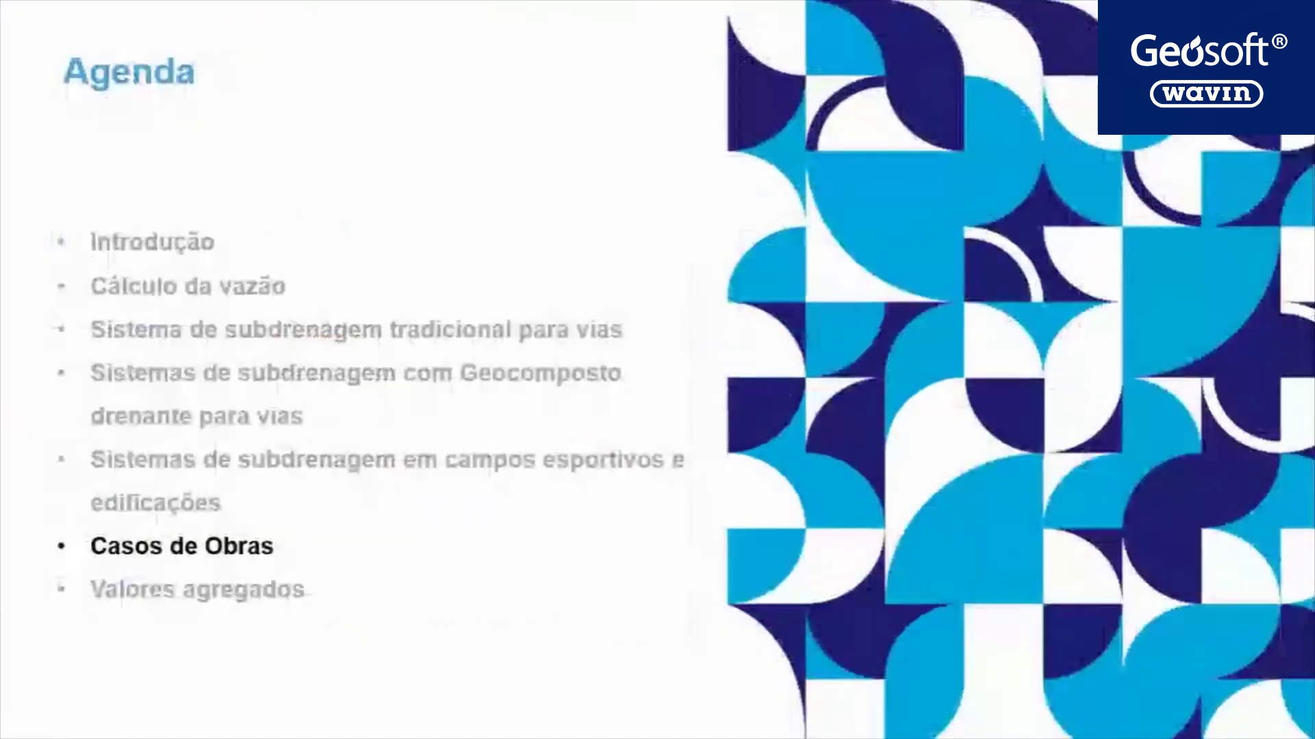